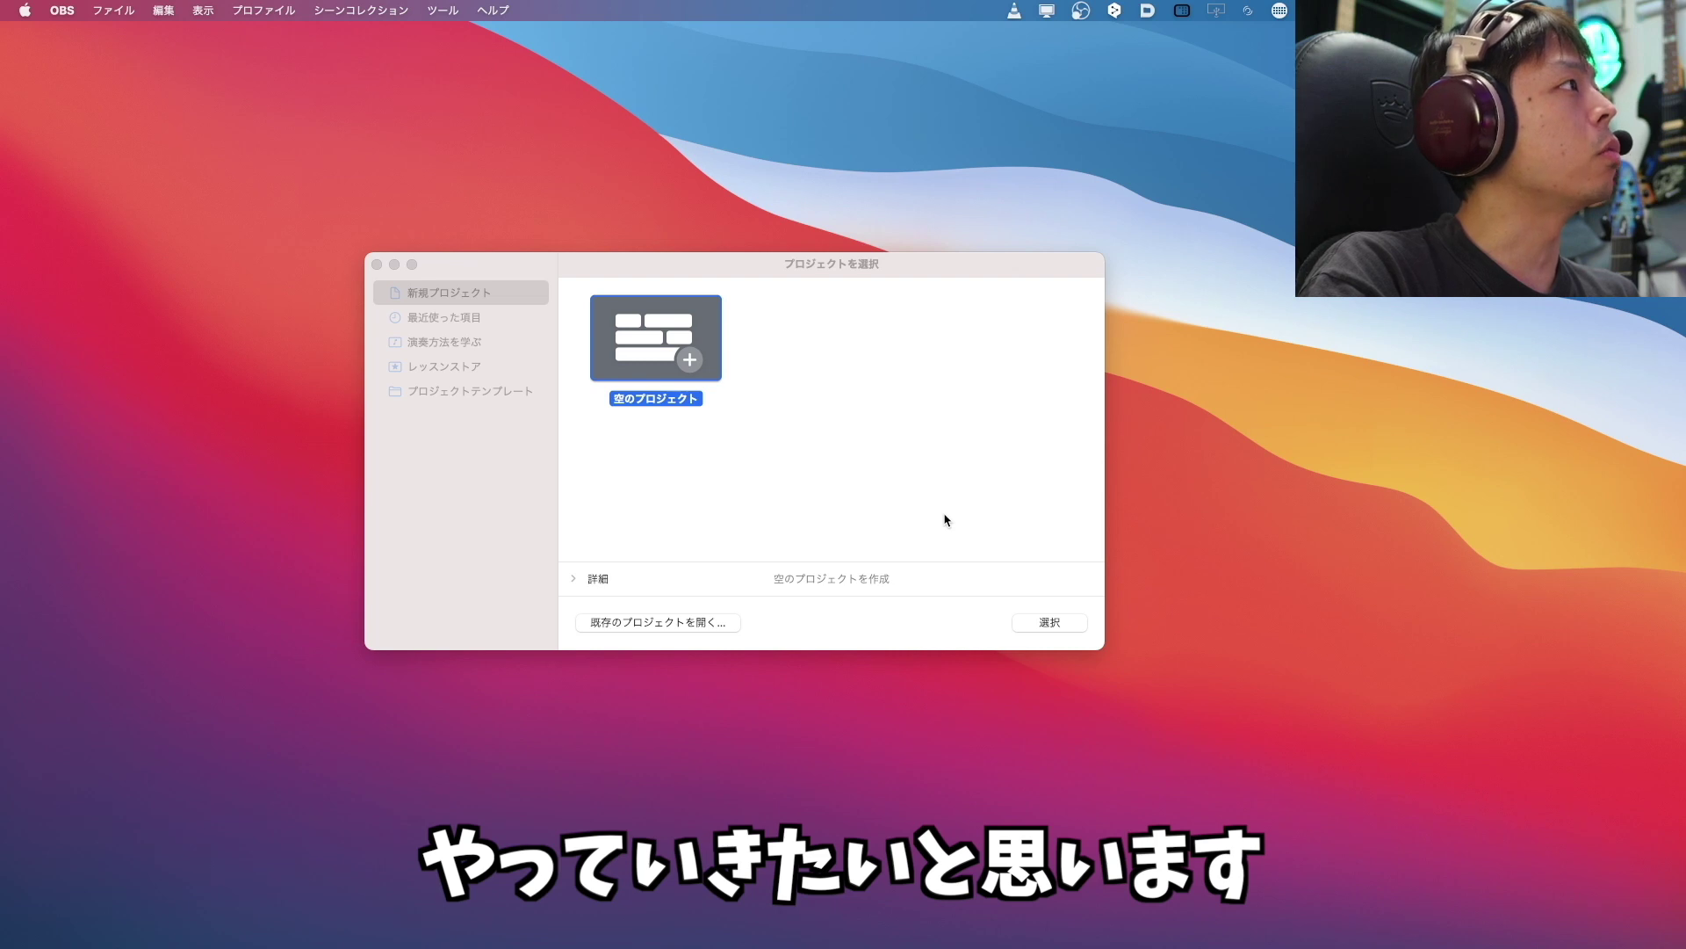
# Create a new empty project.
pyautogui.click(807, 551)
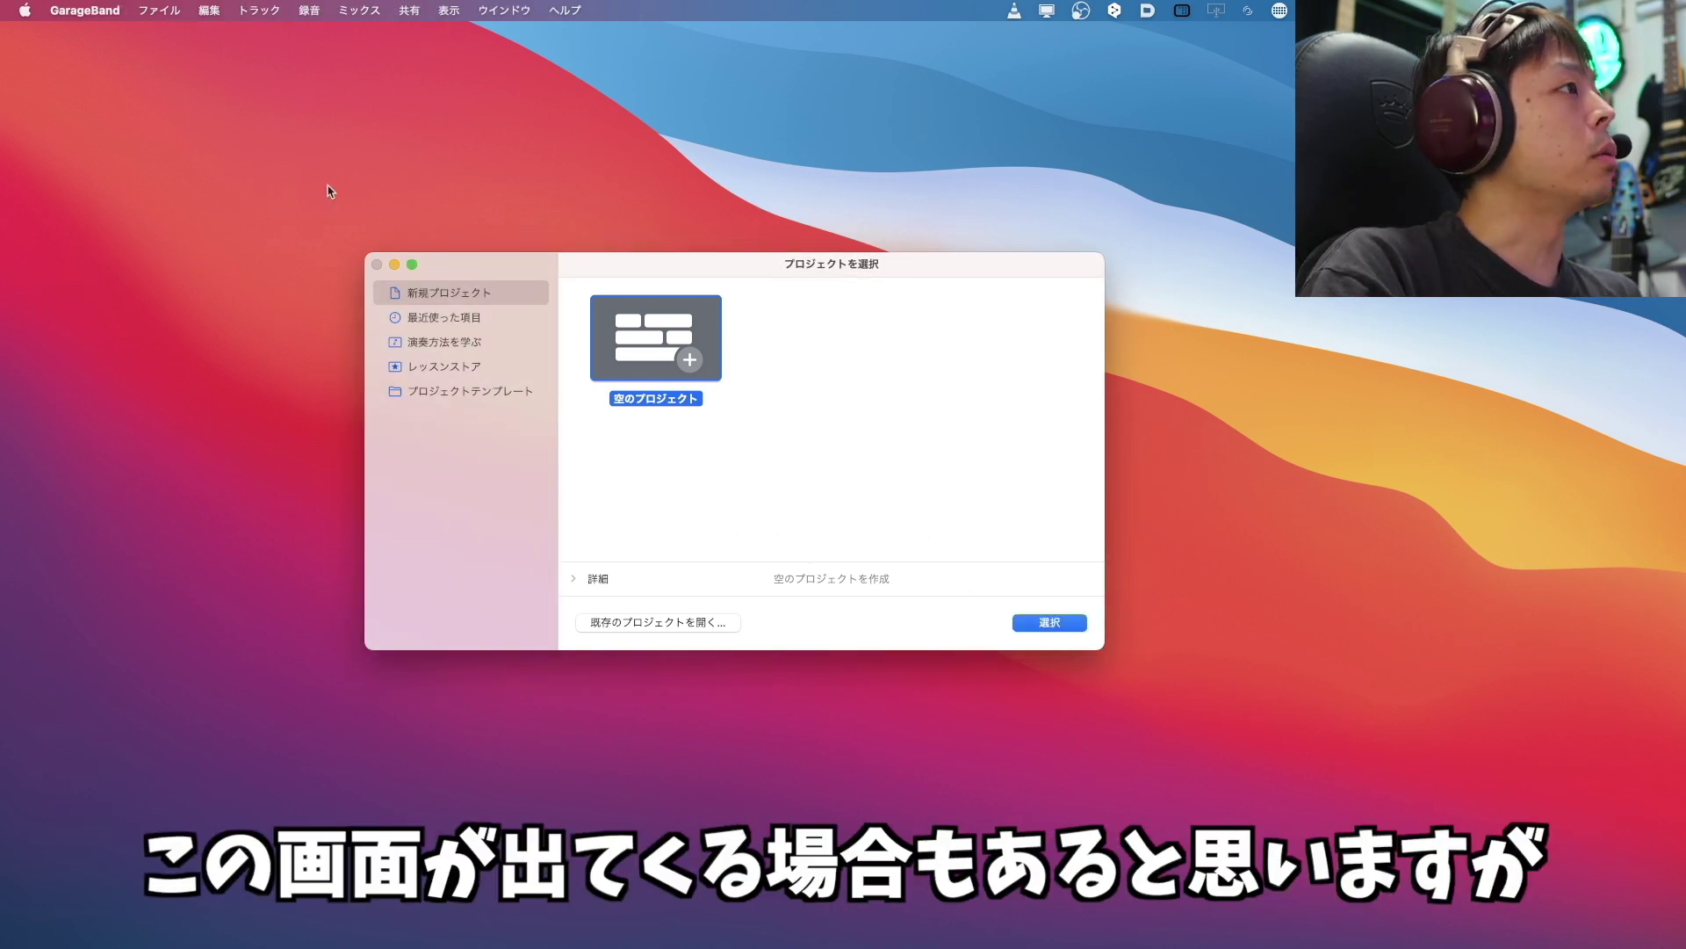
pyautogui.click(162, 11)
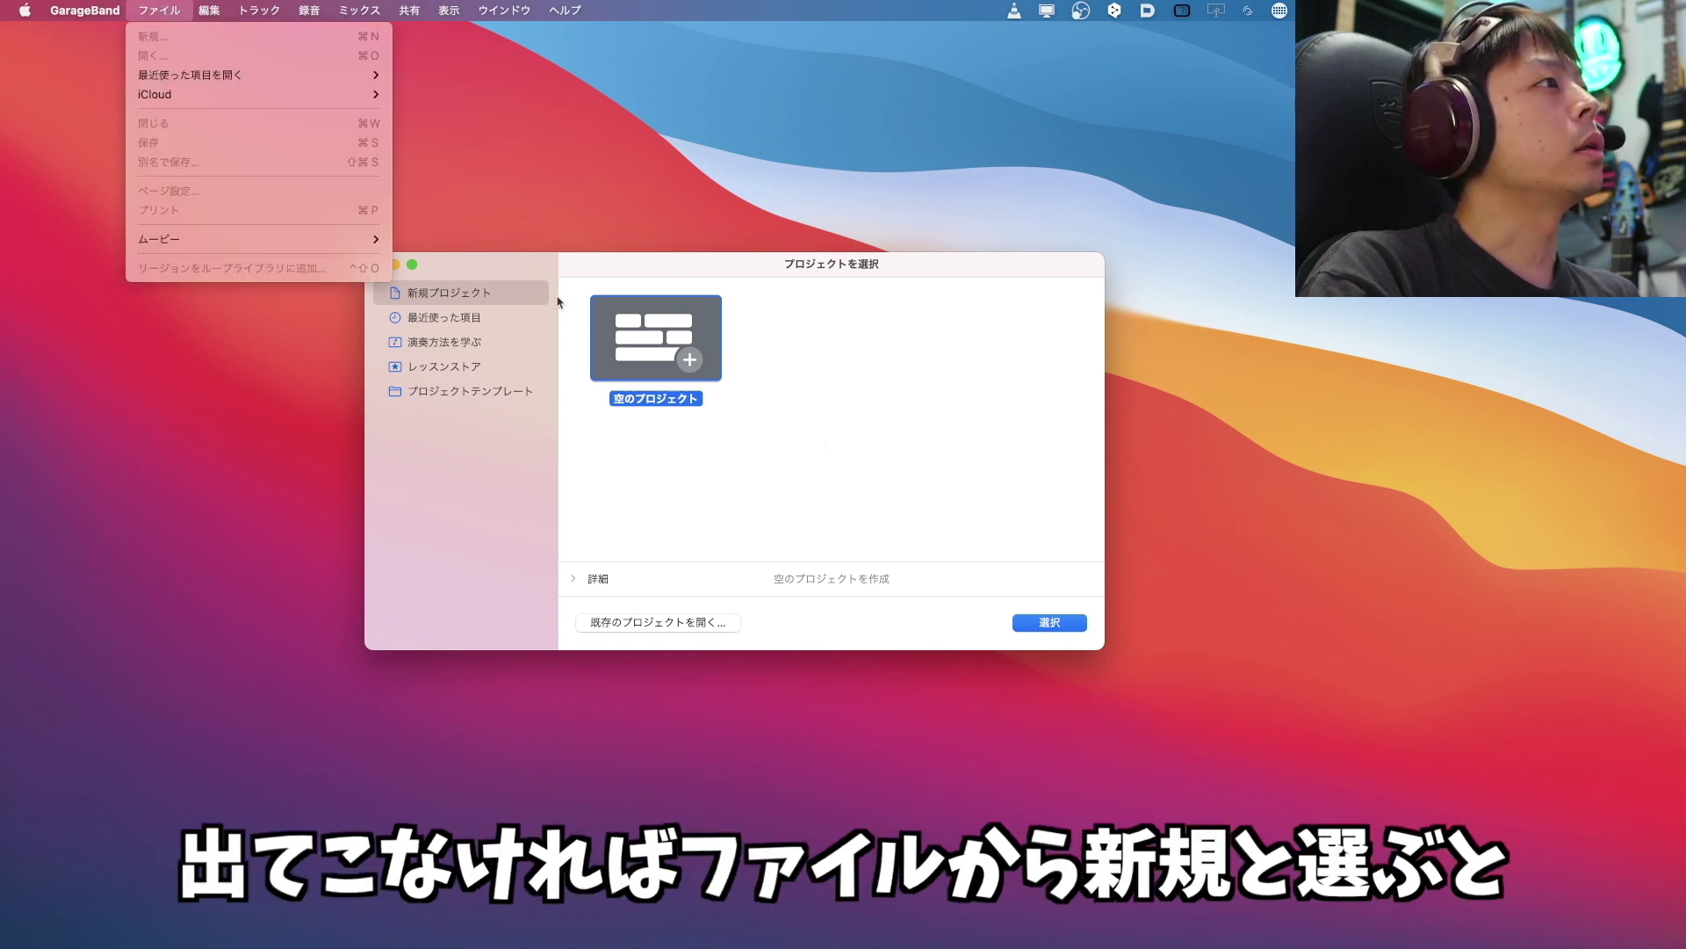
pyautogui.click(444, 311)
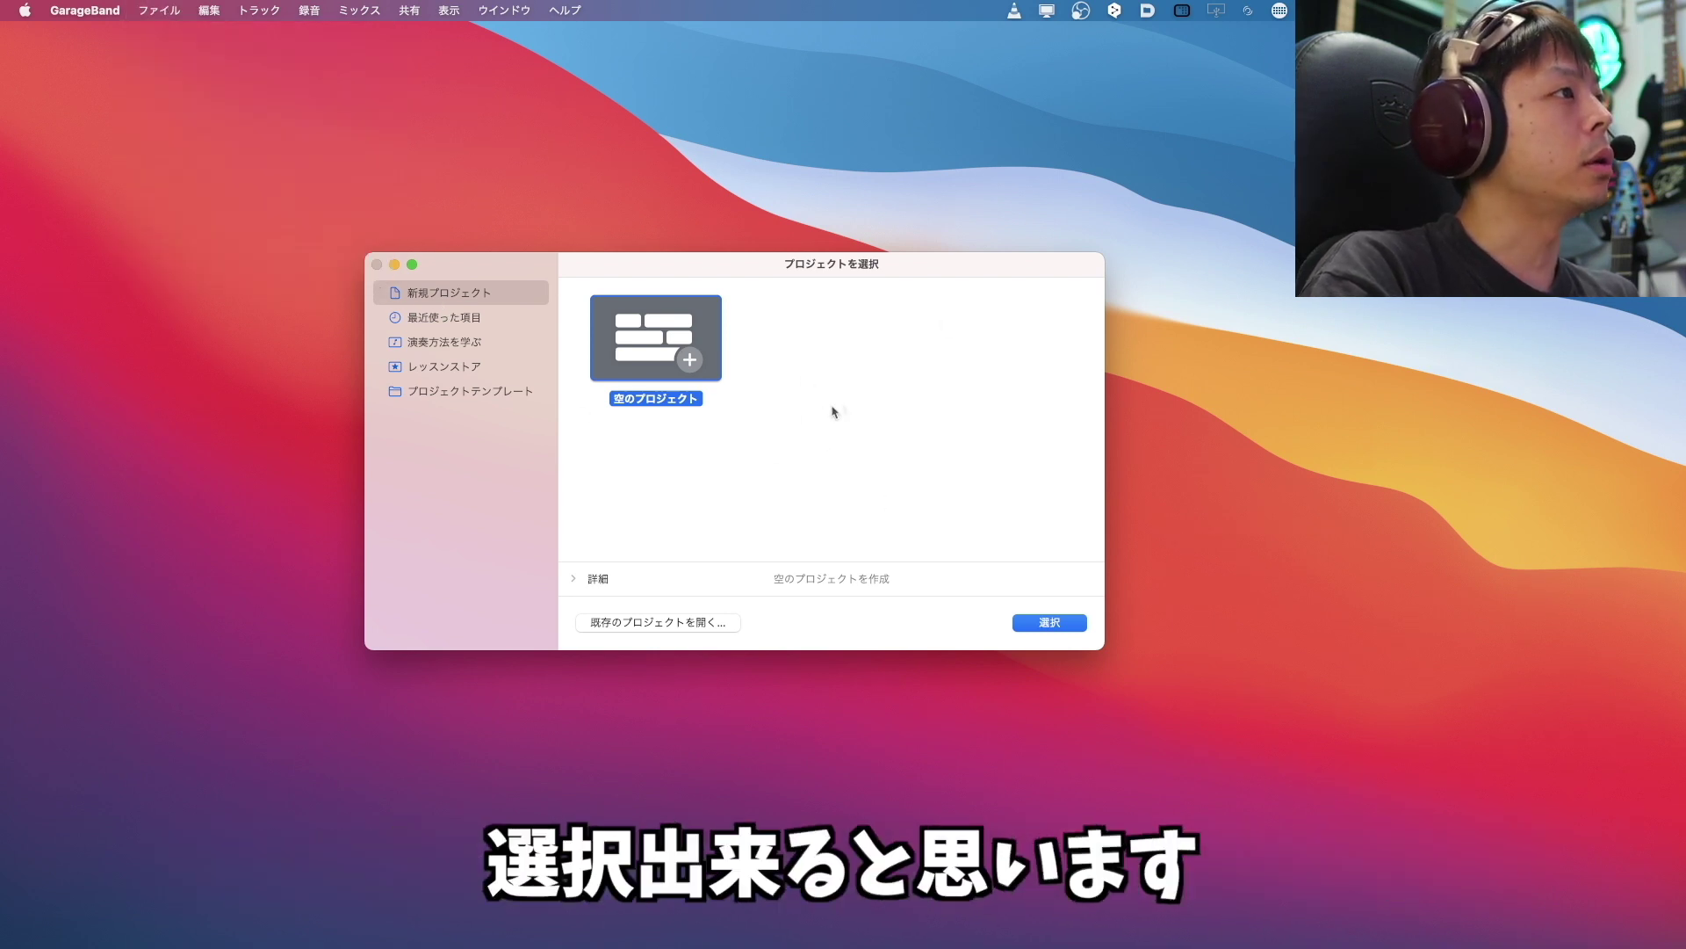
pyautogui.doubleClick(666, 339)
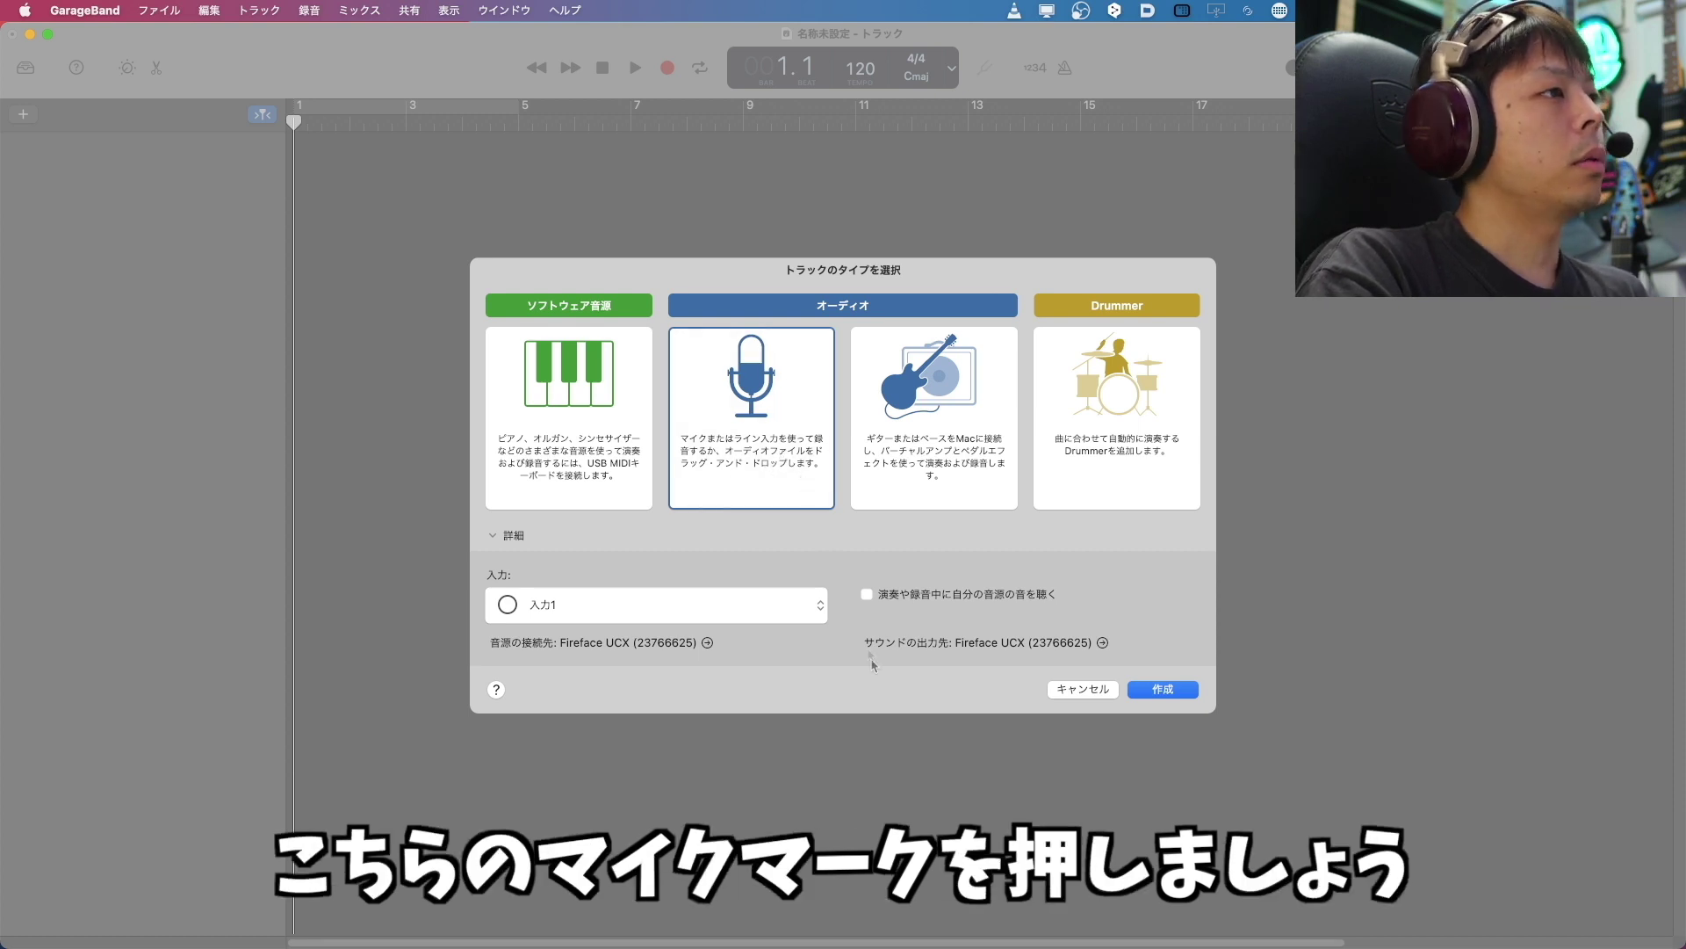
# Check that the input and output devices are set to Fireface UCX and create a microphone audio track.
pyautogui.click(961, 649)
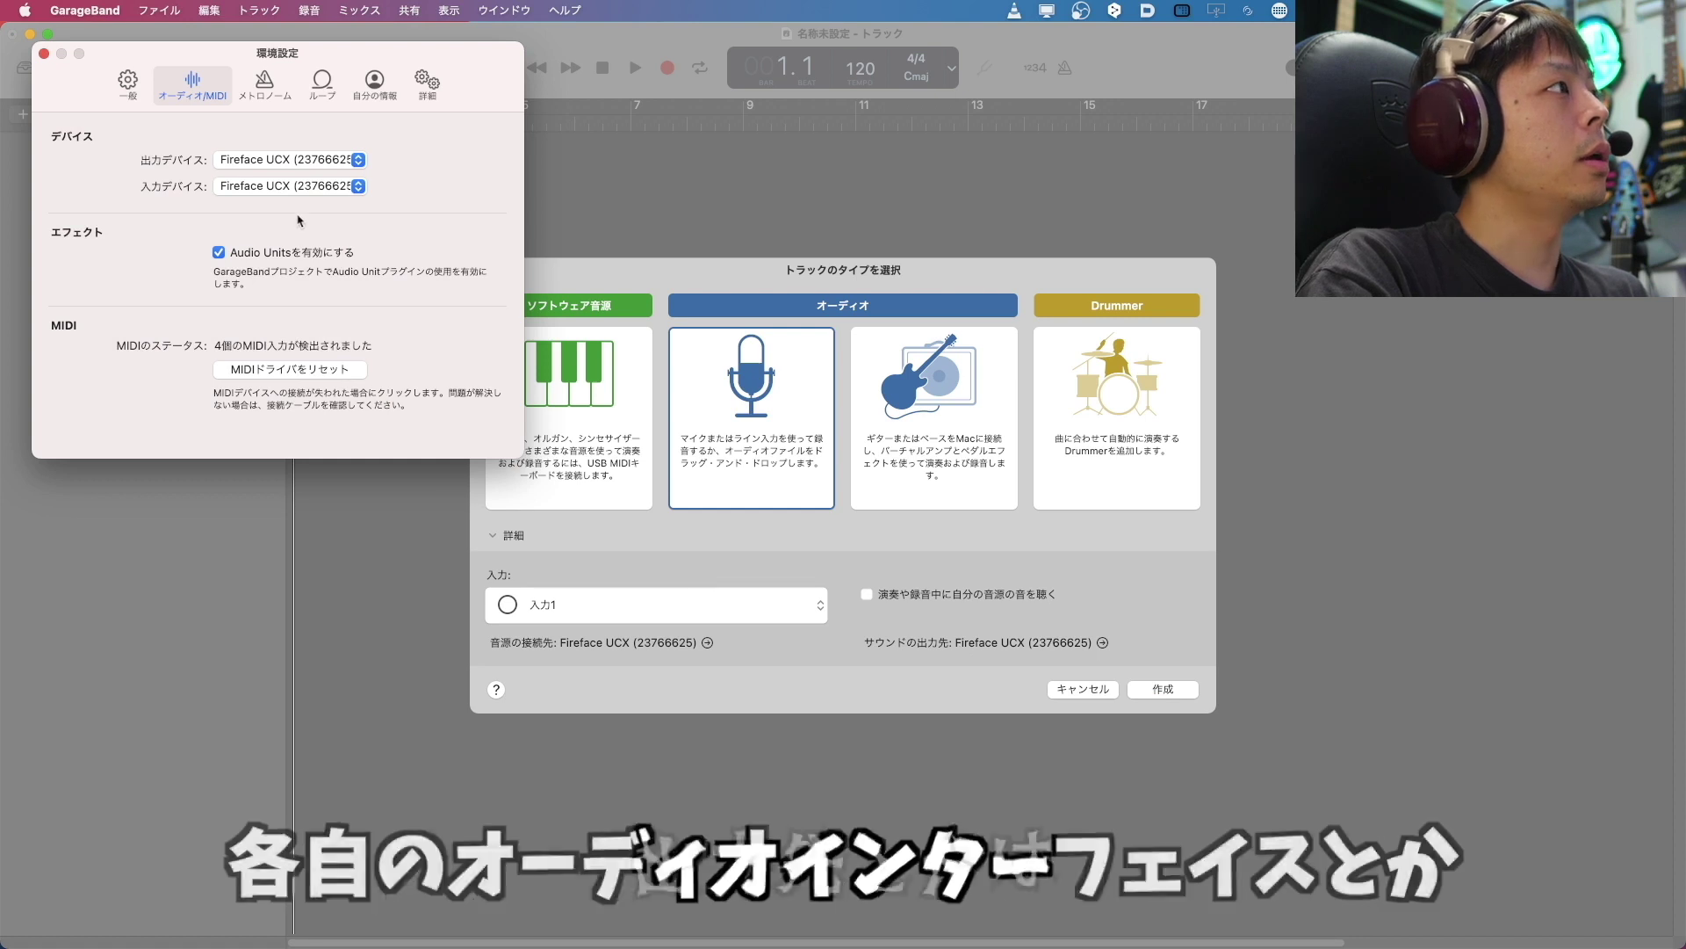
pyautogui.click(244, 186)
pyautogui.click(263, 185)
pyautogui.click(244, 159)
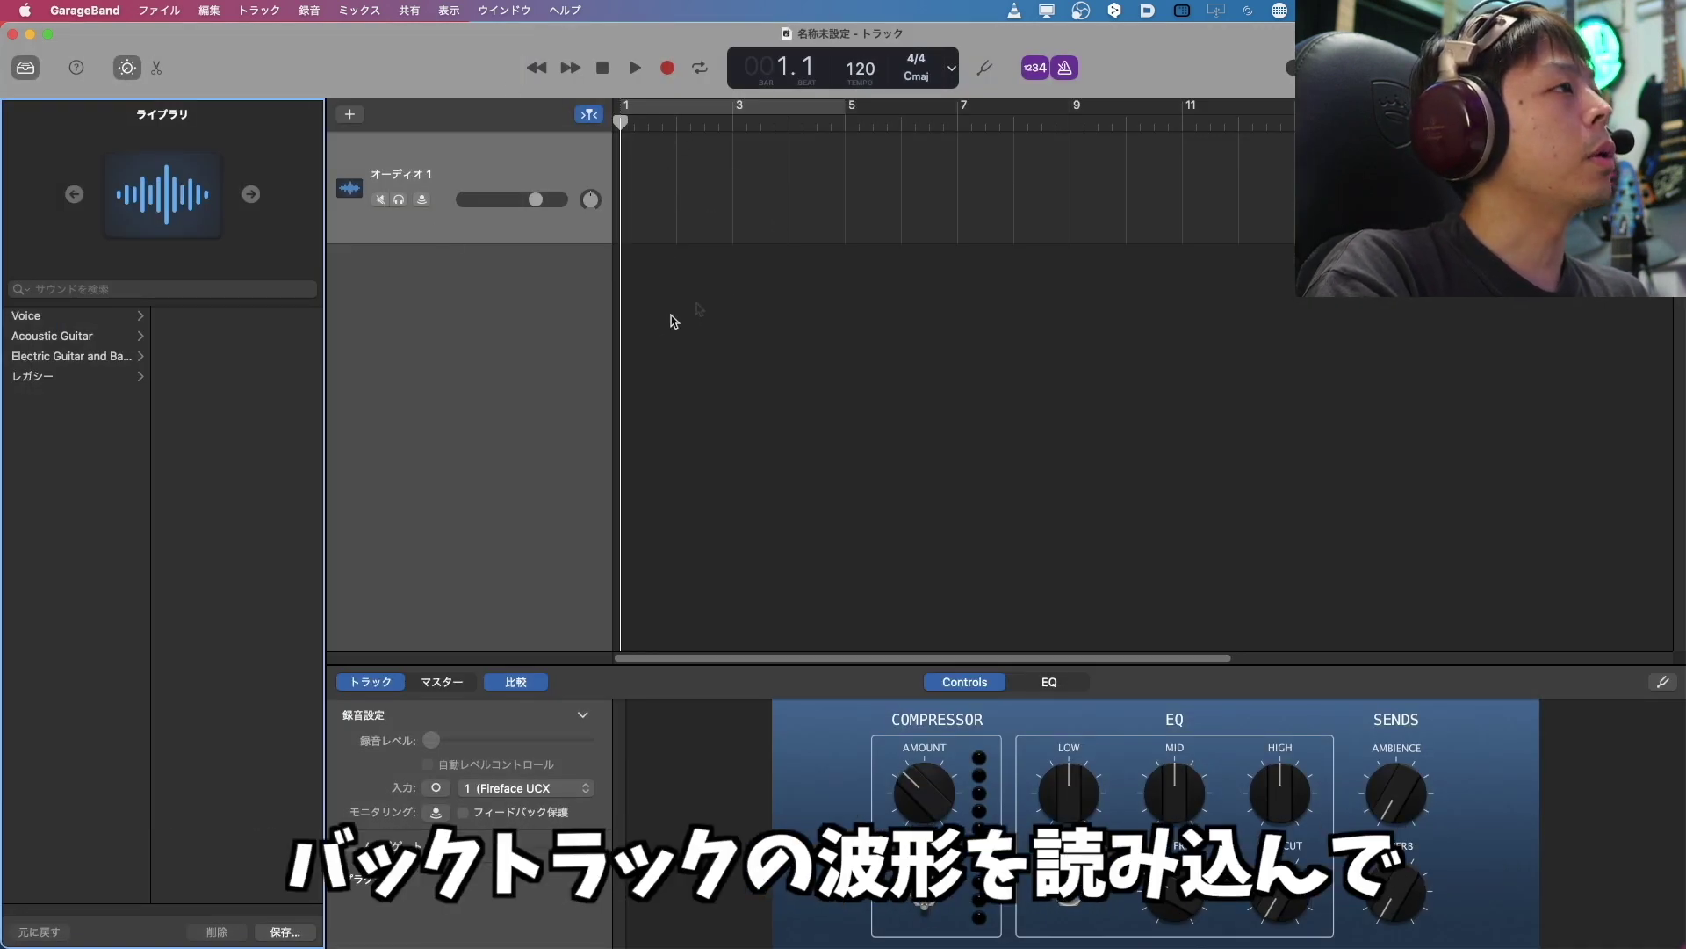
# Import Vo1_Fixed.wav from Finder's Vo_Fixed folder onto the audio track, starting at bar 1.
pyautogui.click(159, 10)
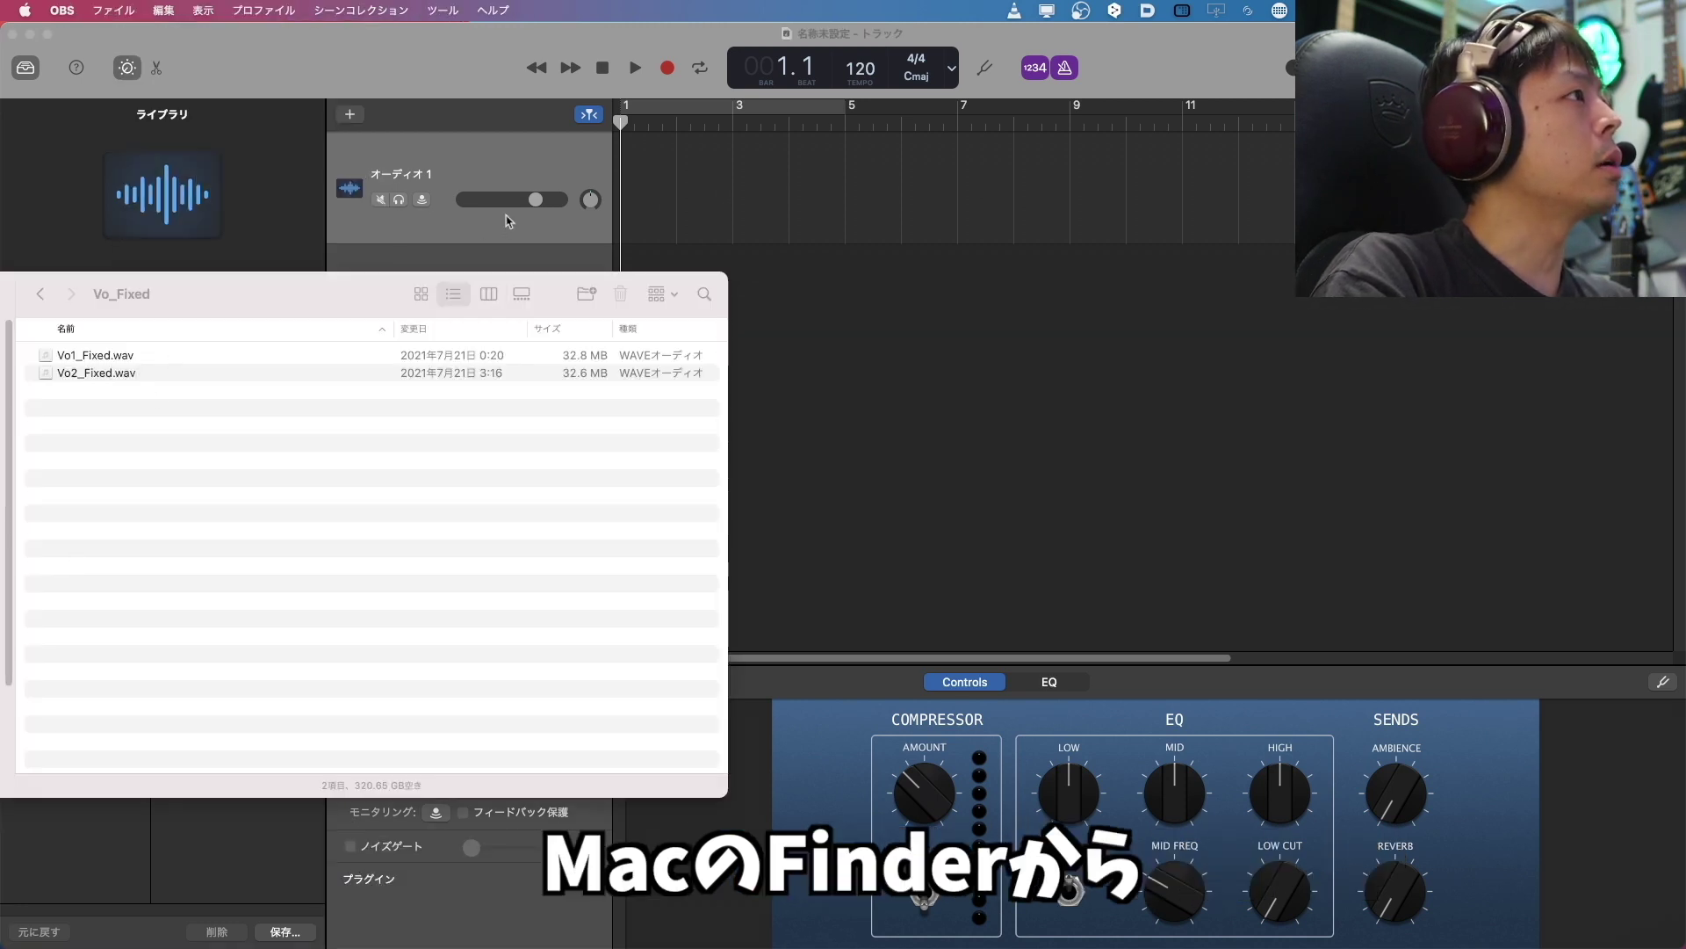
pyautogui.moveTo(105, 357); pyautogui.dragTo(628, 215)
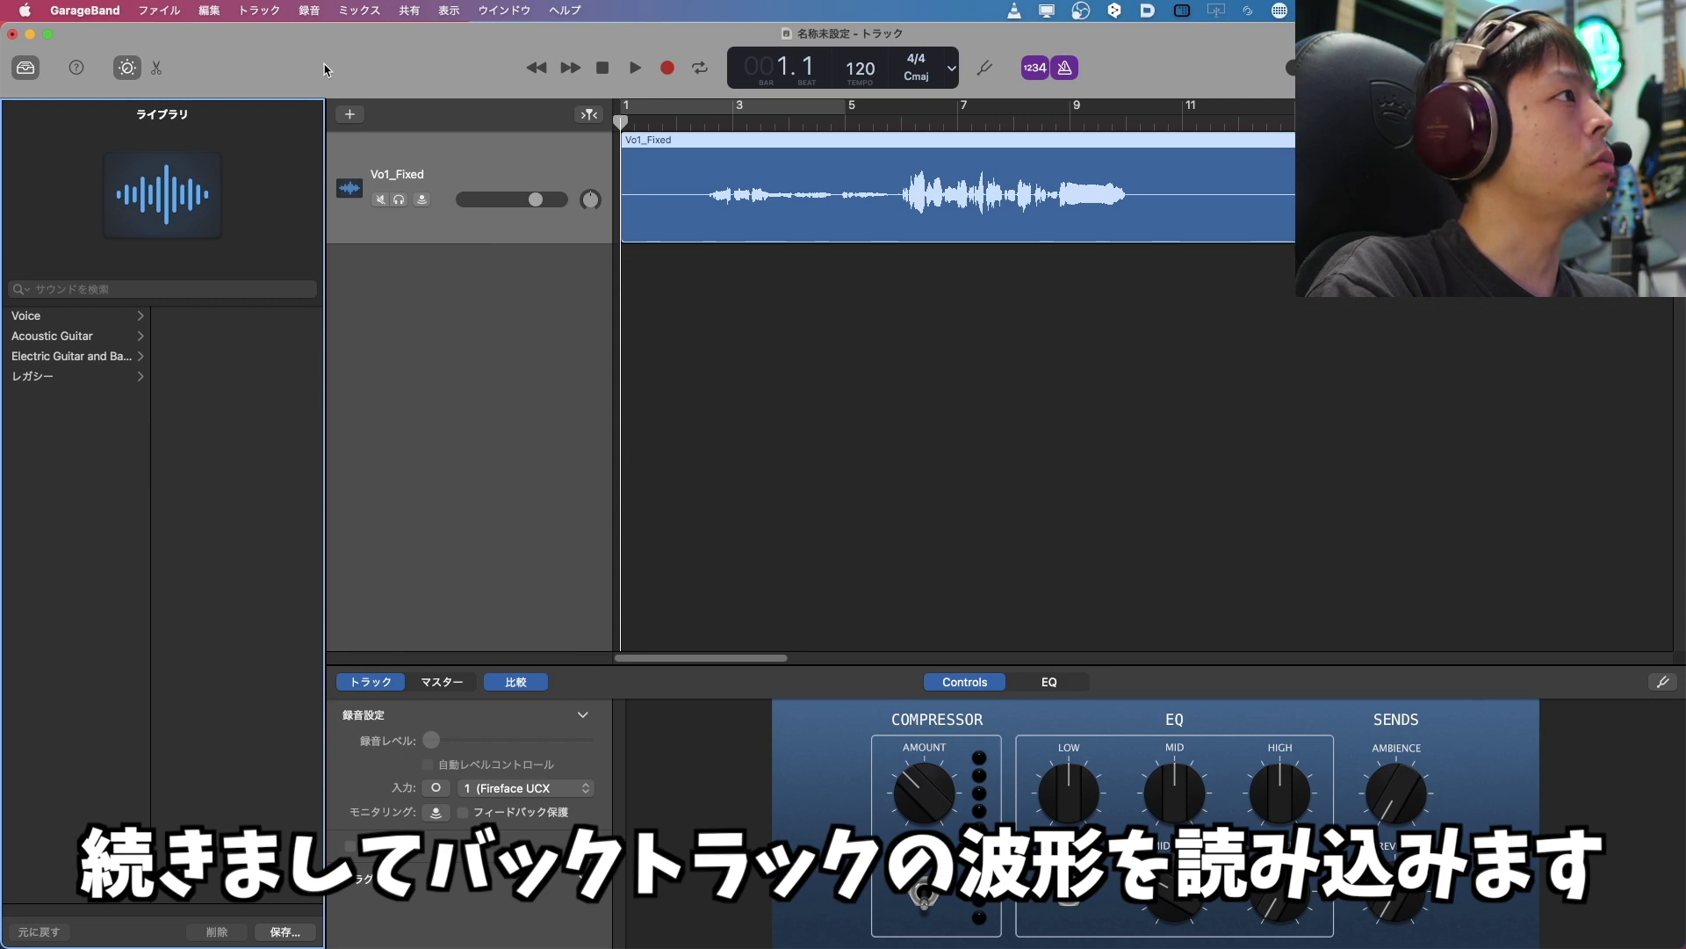
# Import Kasa_Oke_BPM140.wav from Finder onto a new track below the vocal and align its start with bar 1.
pyautogui.press('super+Tab')
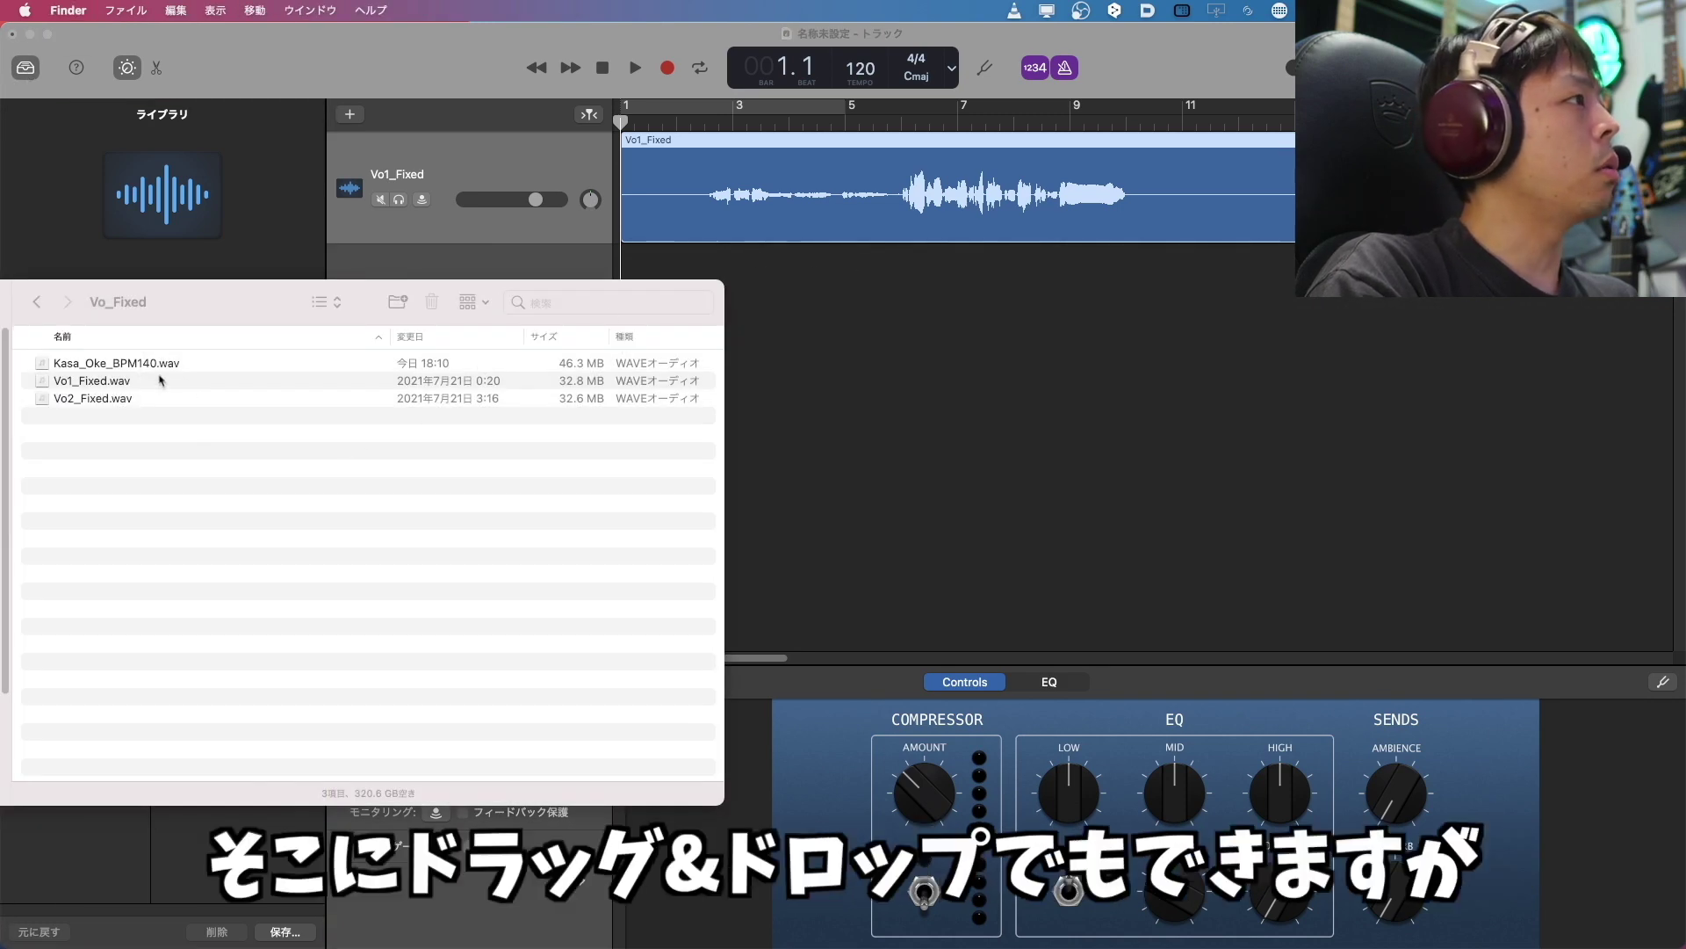
pyautogui.moveTo(155, 368); pyautogui.dragTo(761, 397)
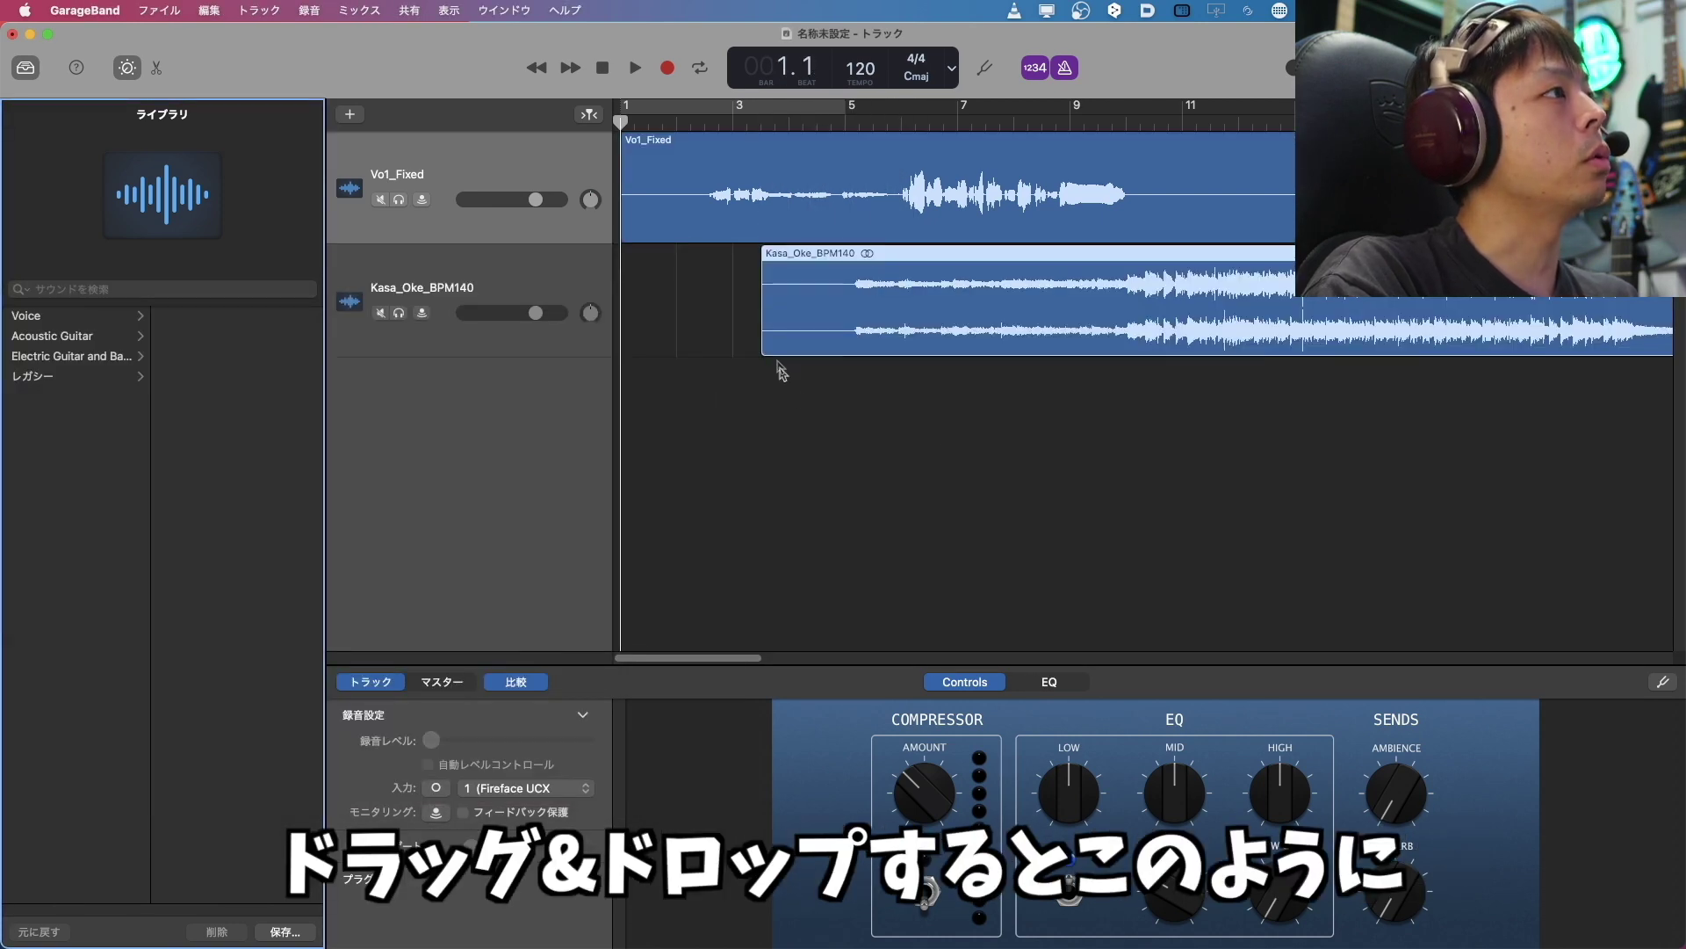
pyautogui.moveTo(989, 331); pyautogui.dragTo(848, 331)
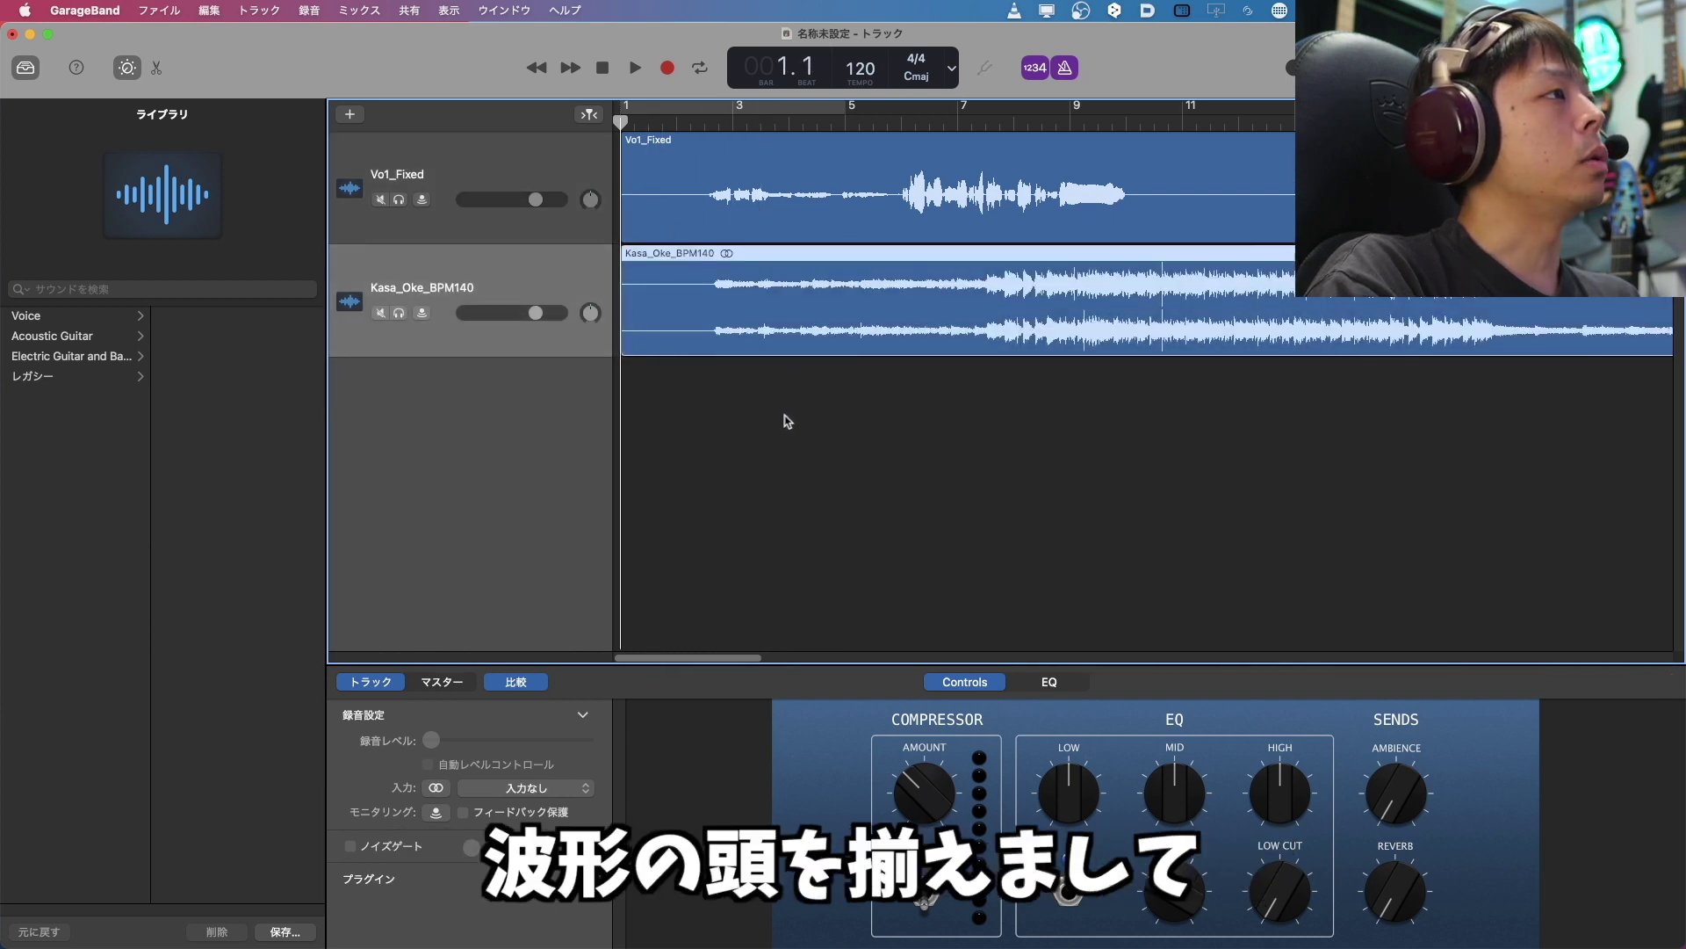
# Set the project tempo to 140 BPM and select the Kasa_Oke_BPM140 track.
pyautogui.doubleClick(859, 69)
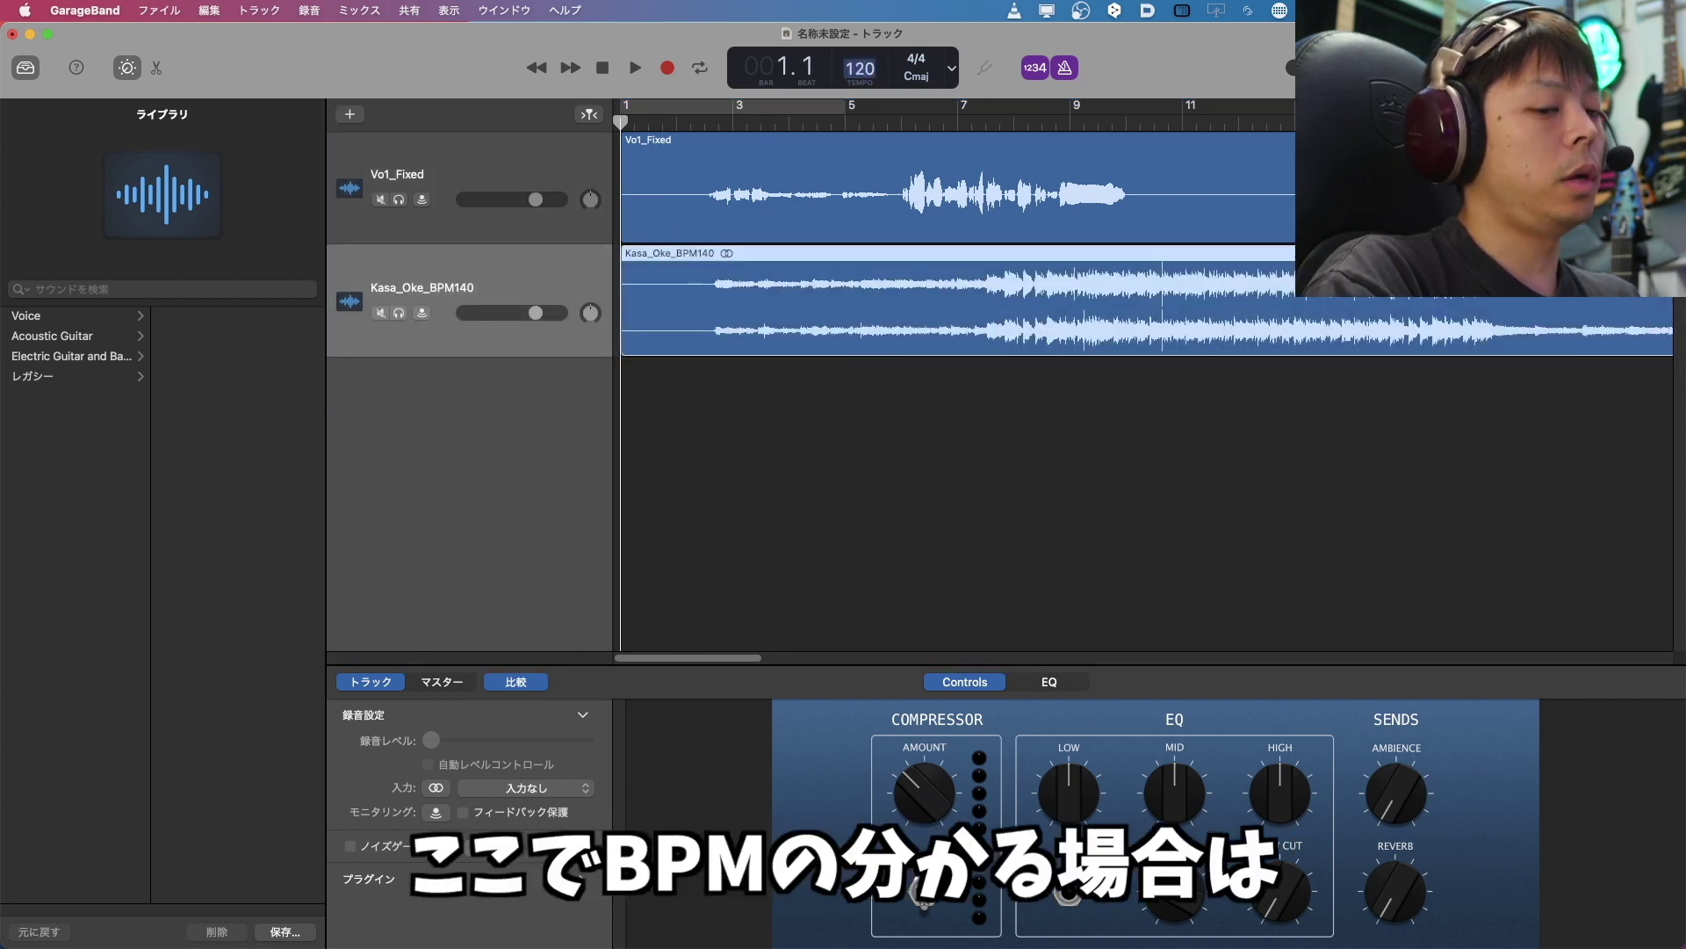
pyautogui.write('140')
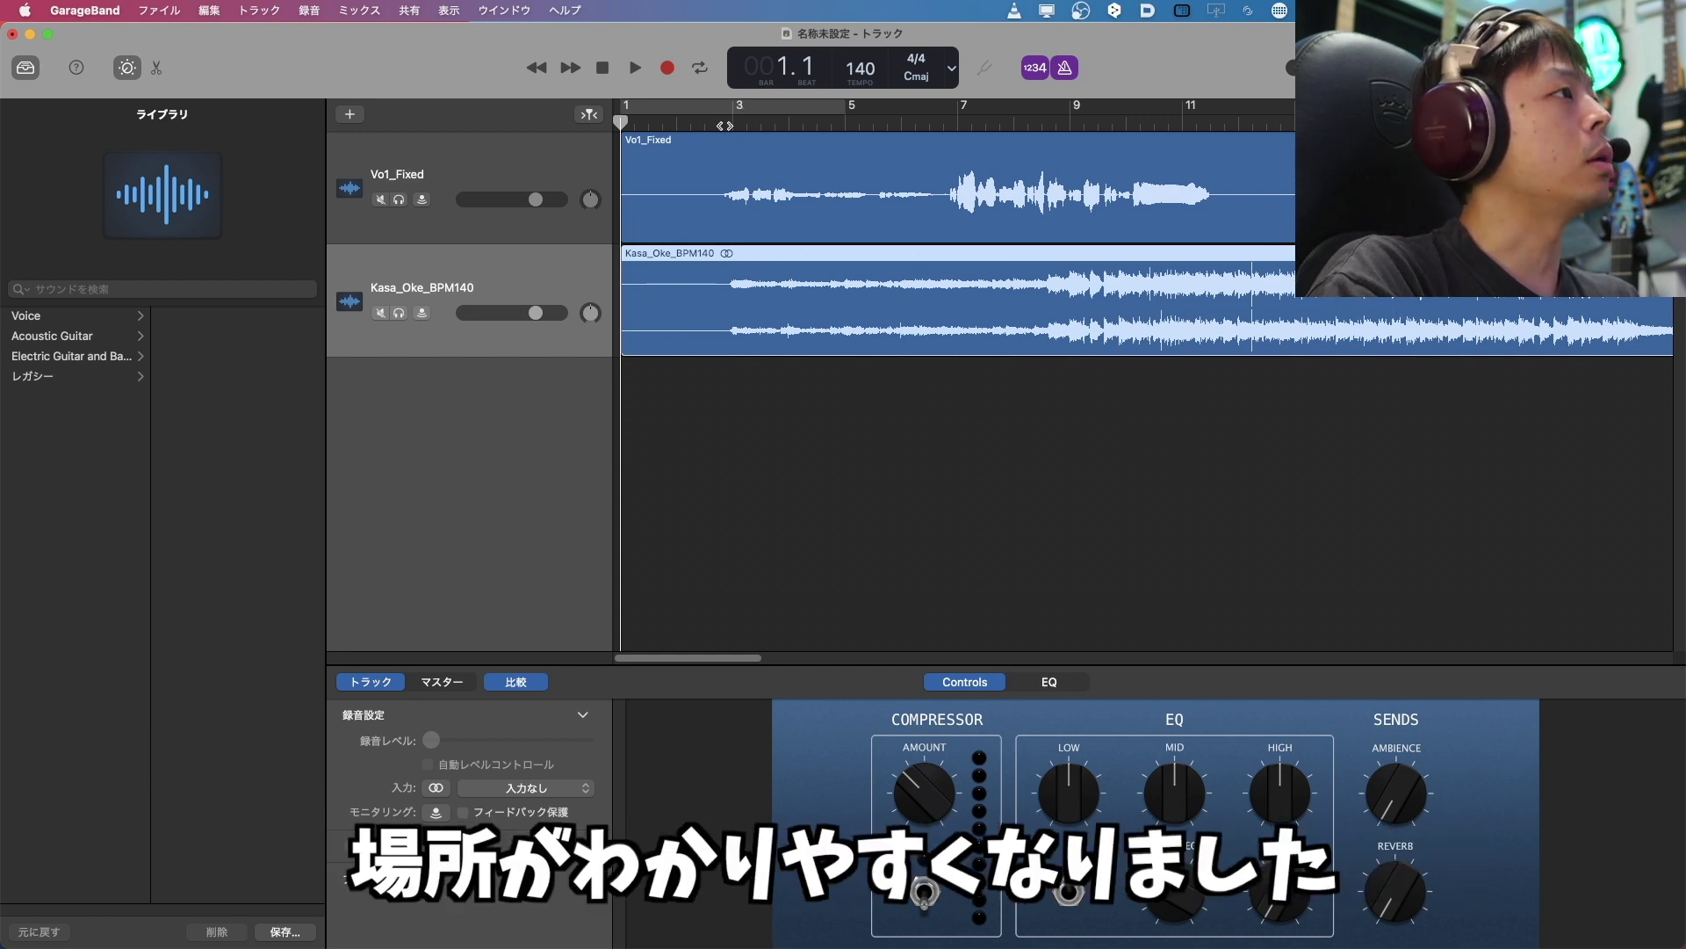
pyautogui.click(550, 234)
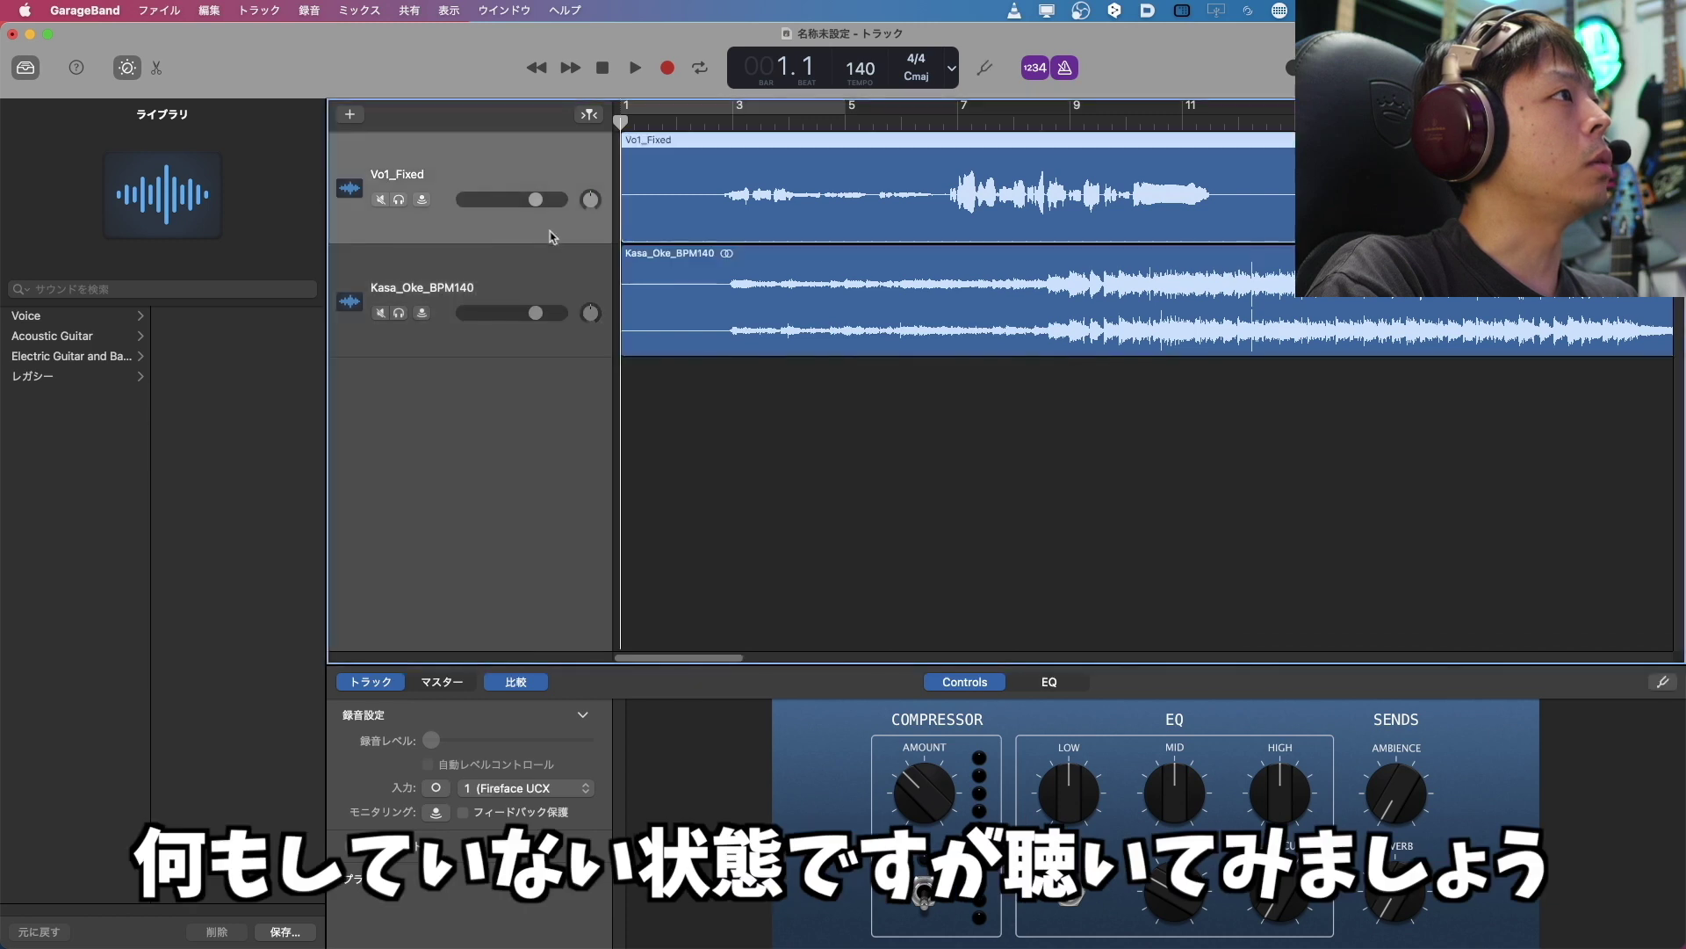
pyautogui.click(550, 256)
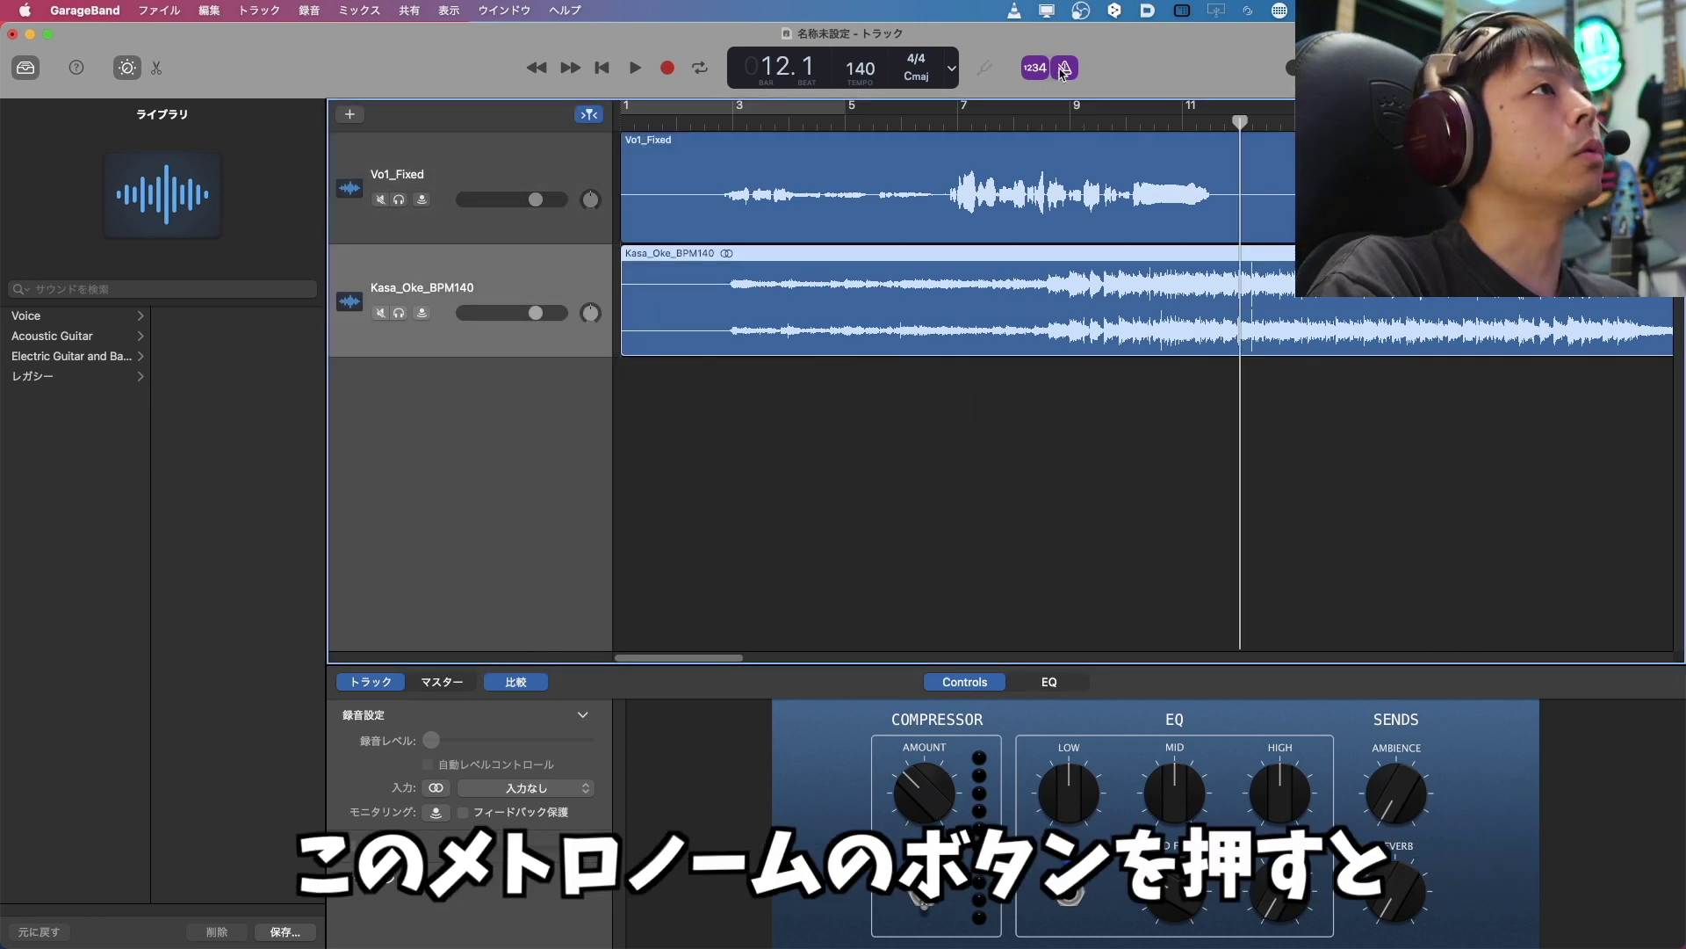
# Turn off the metronome and the count-in.
pyautogui.click(1063, 70)
pyautogui.click(1036, 70)
pyautogui.click(1064, 69)
pyautogui.click(1064, 69)
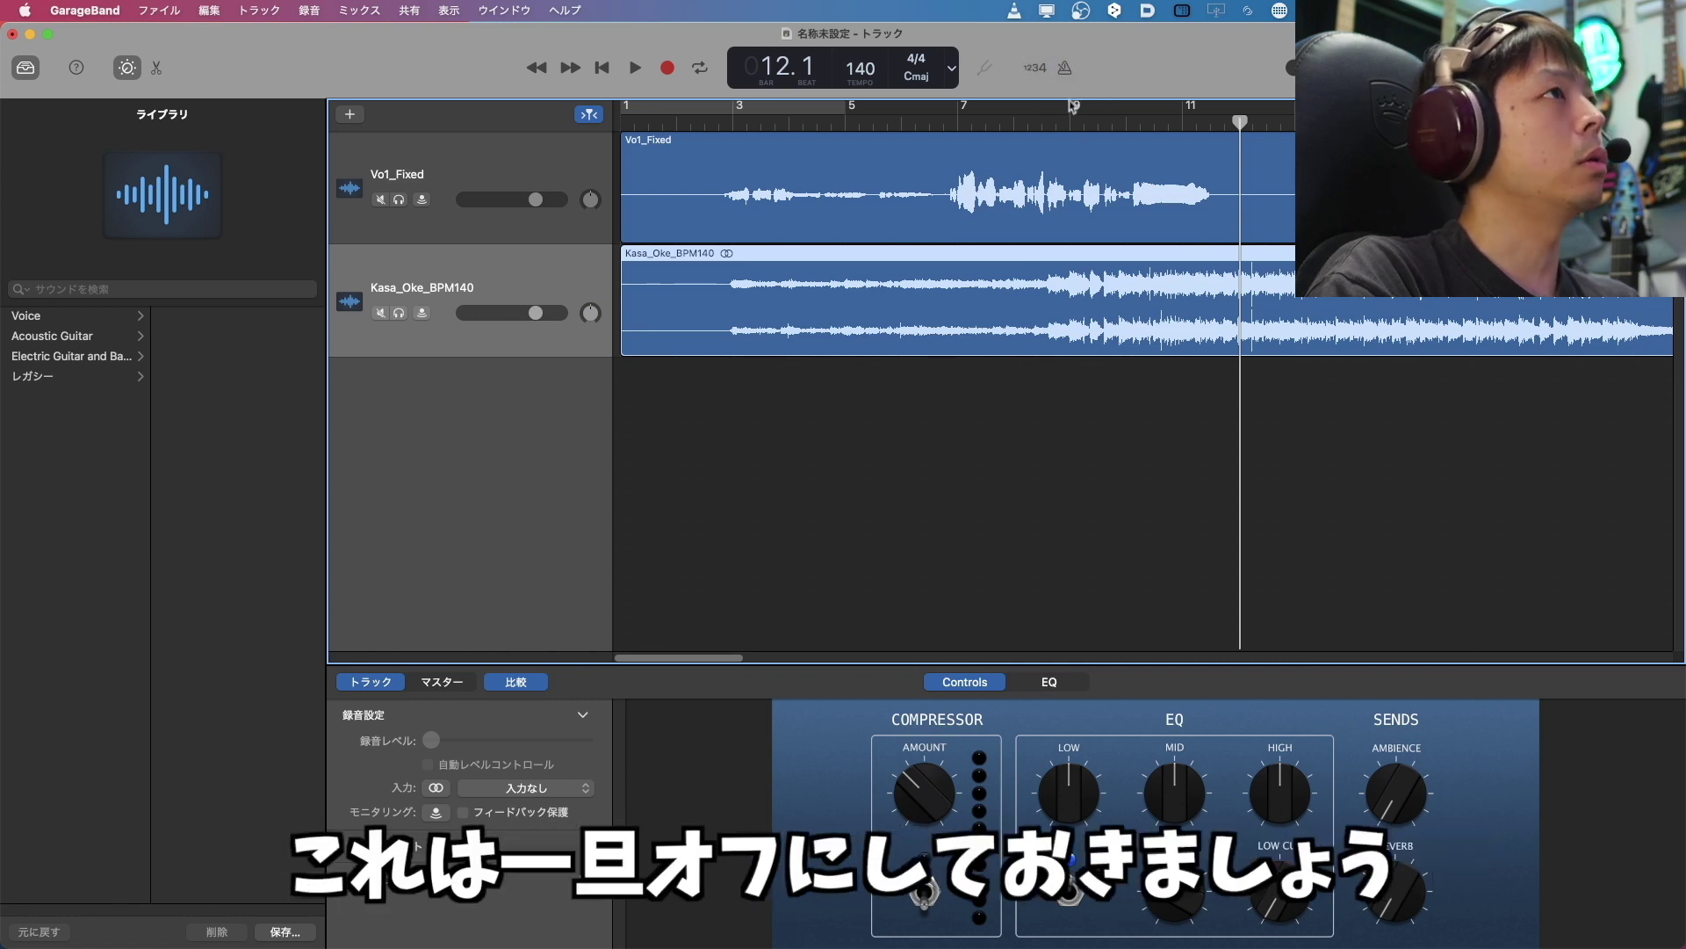
# Play both unprocessed tracks together from just before bar 3 to hear the raw balance.
pyautogui.click(718, 124)
pyautogui.press('space')
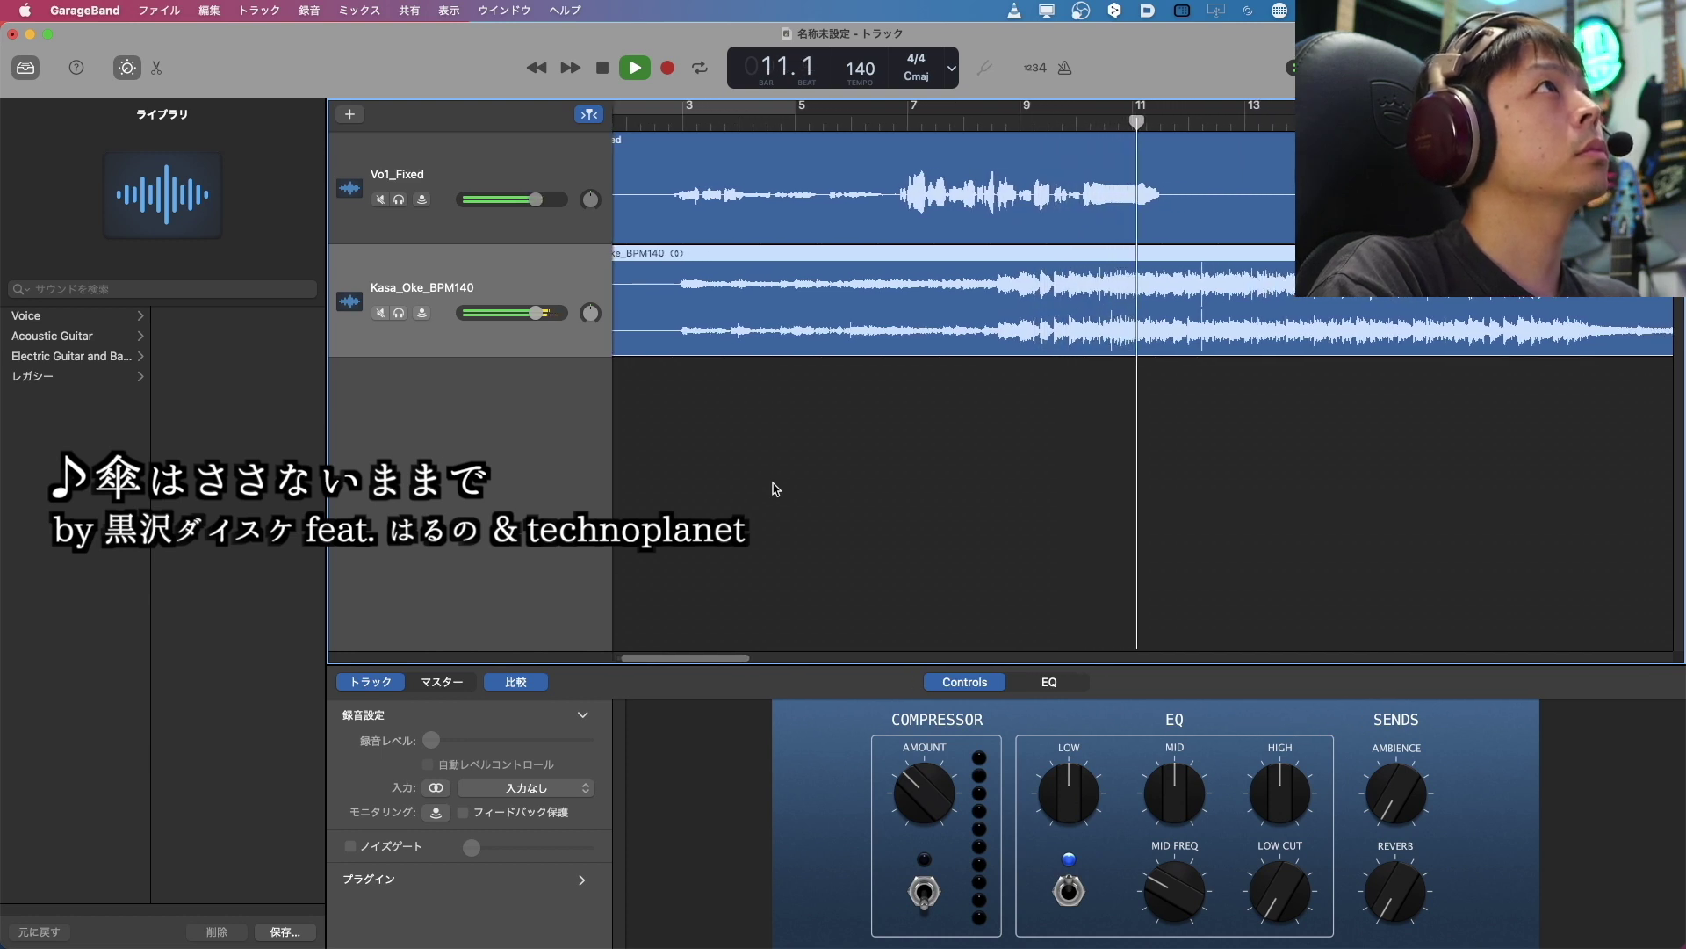
pyautogui.press('space')
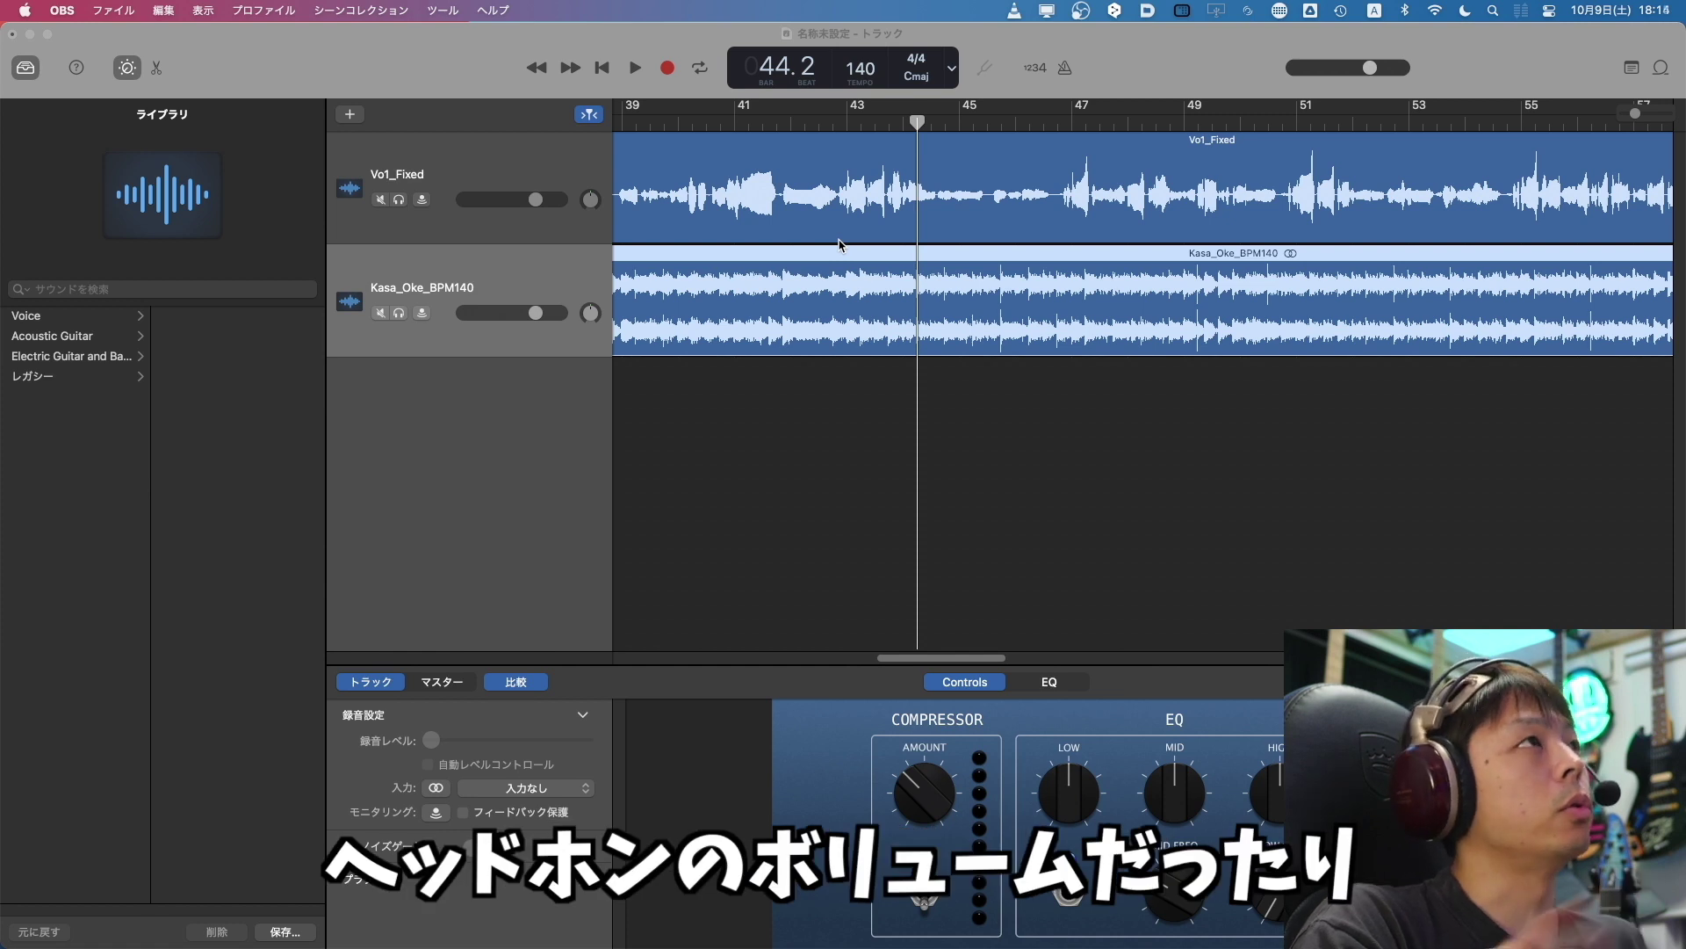
# Play the chorus section from about bar 37 and check the master level meter.
pyautogui.hscroll(-1, 914, 286)
pyautogui.hscroll(-5, 913, 287)
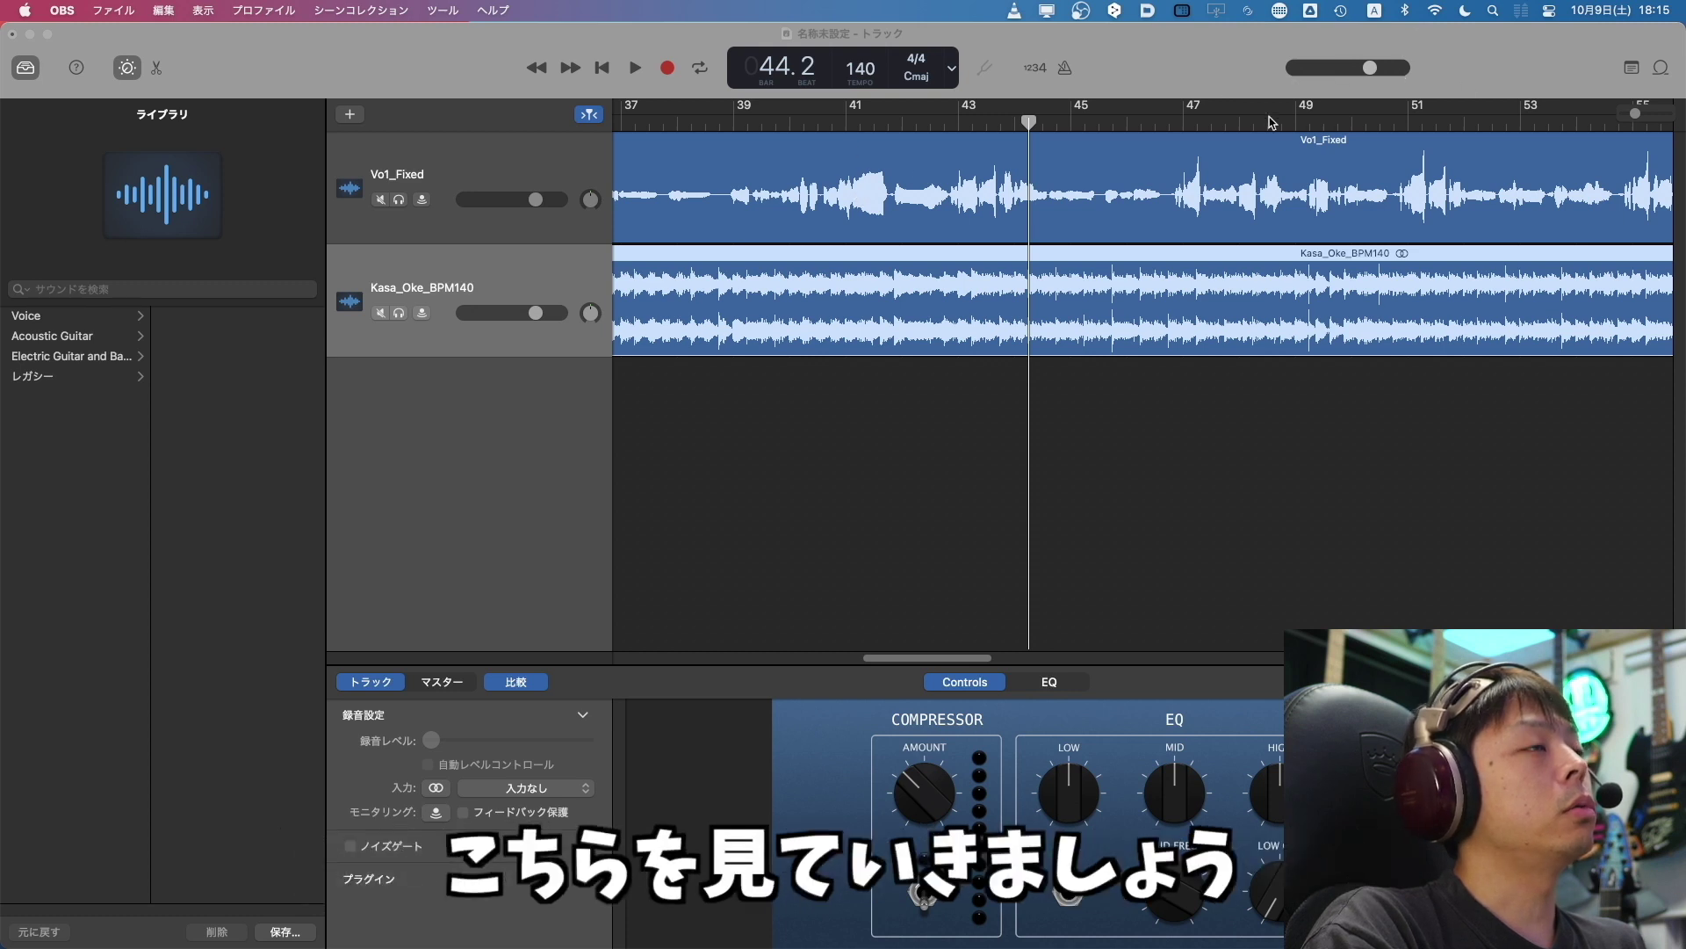
pyautogui.click(732, 123)
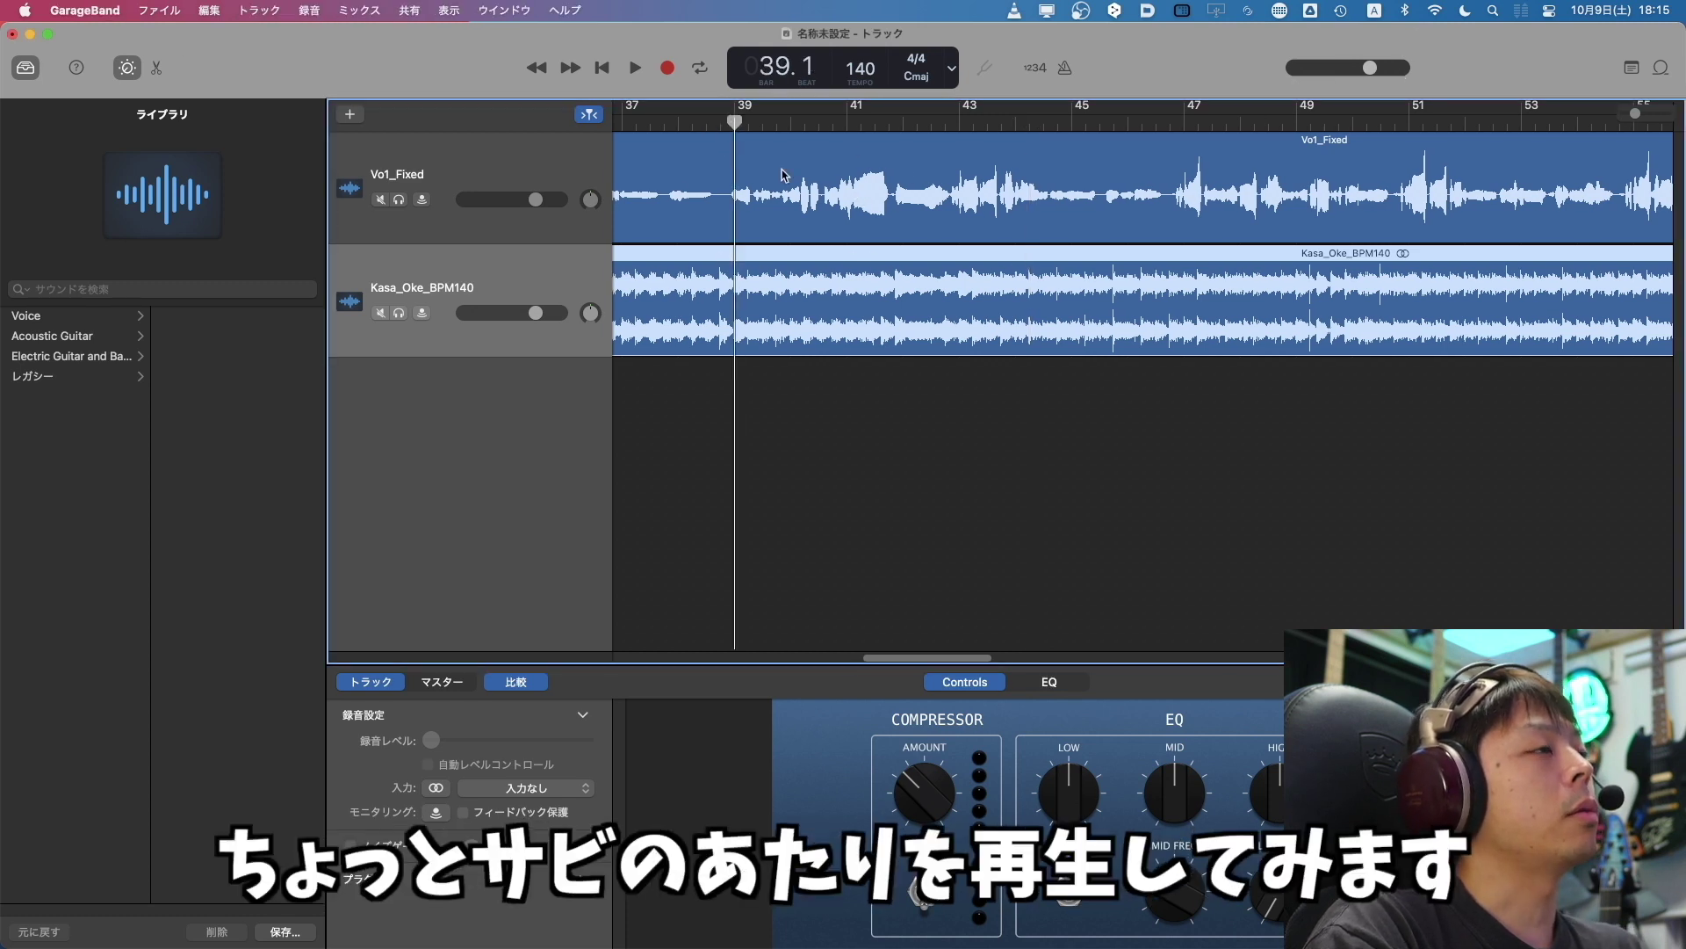
pyautogui.click(657, 124)
pyautogui.press('space')
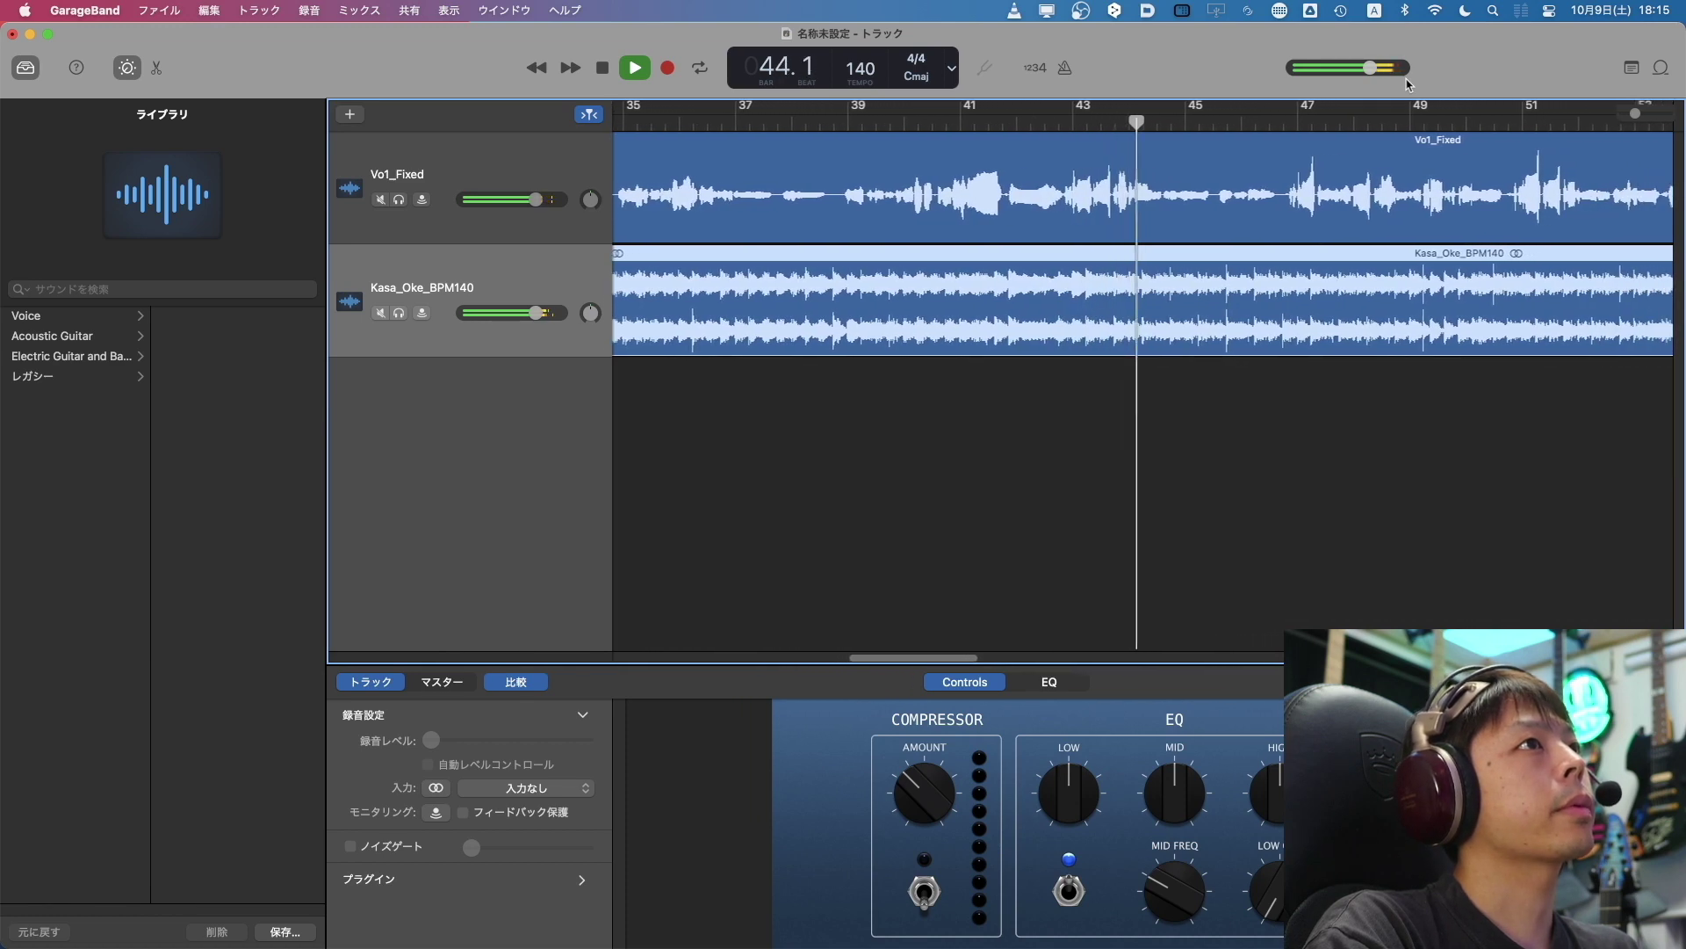
pyautogui.press('space')
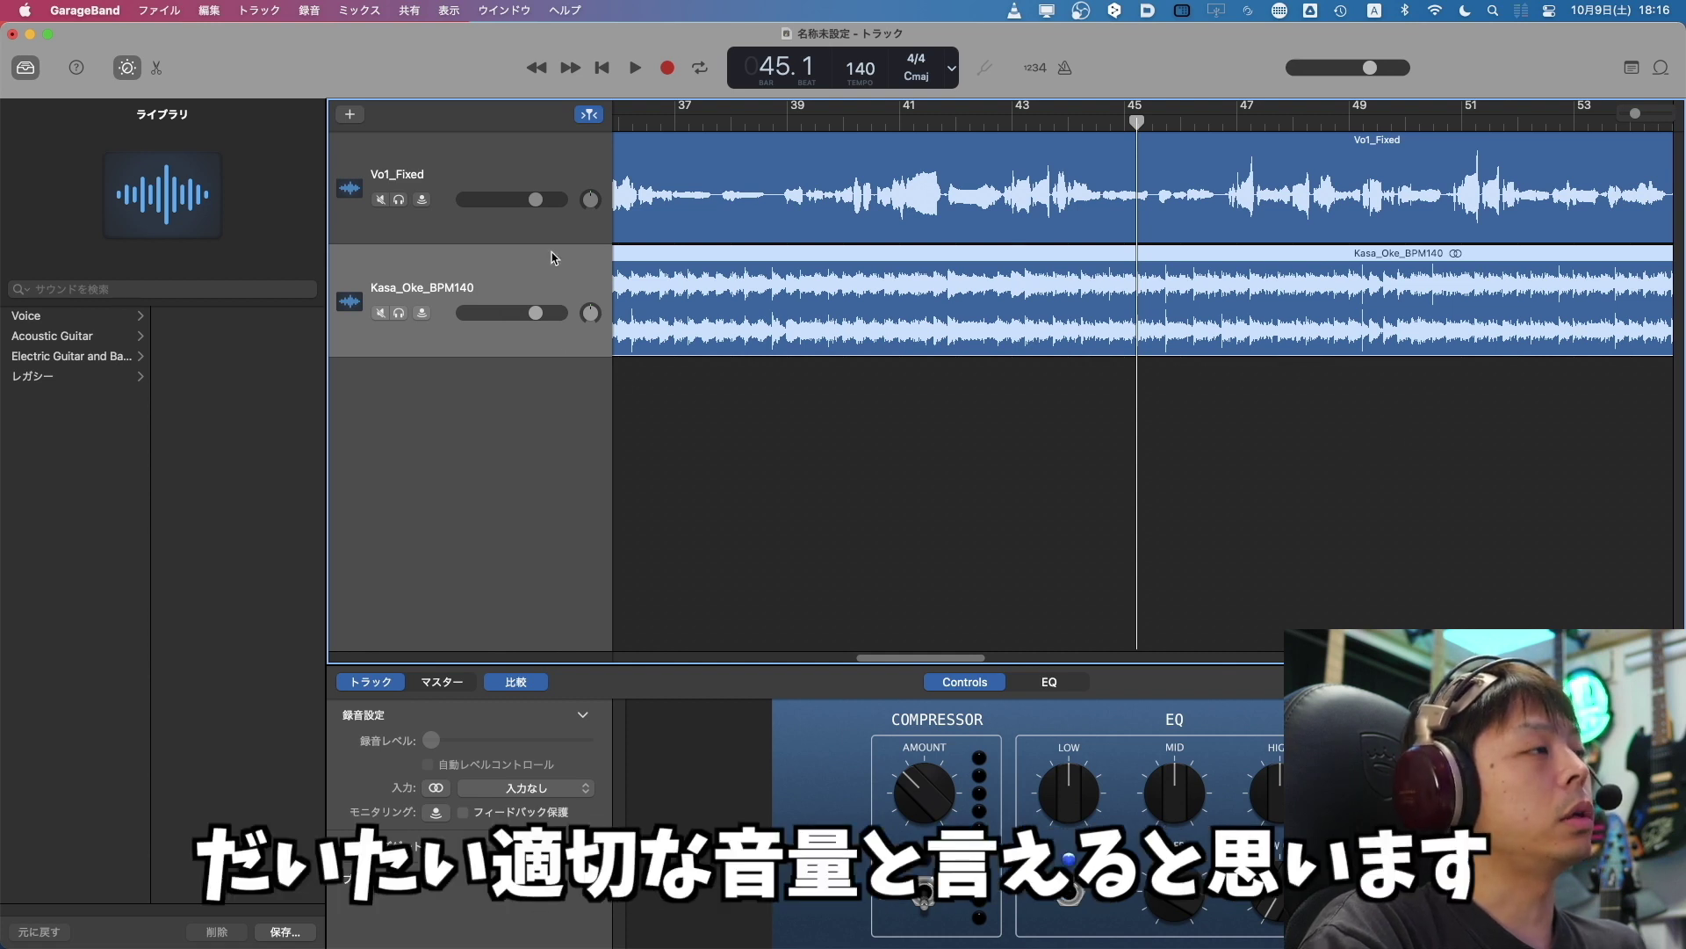
# Lower the volume of both tracks and play from about bar 38 to check how the master meter responds.
pyautogui.click(537, 211)
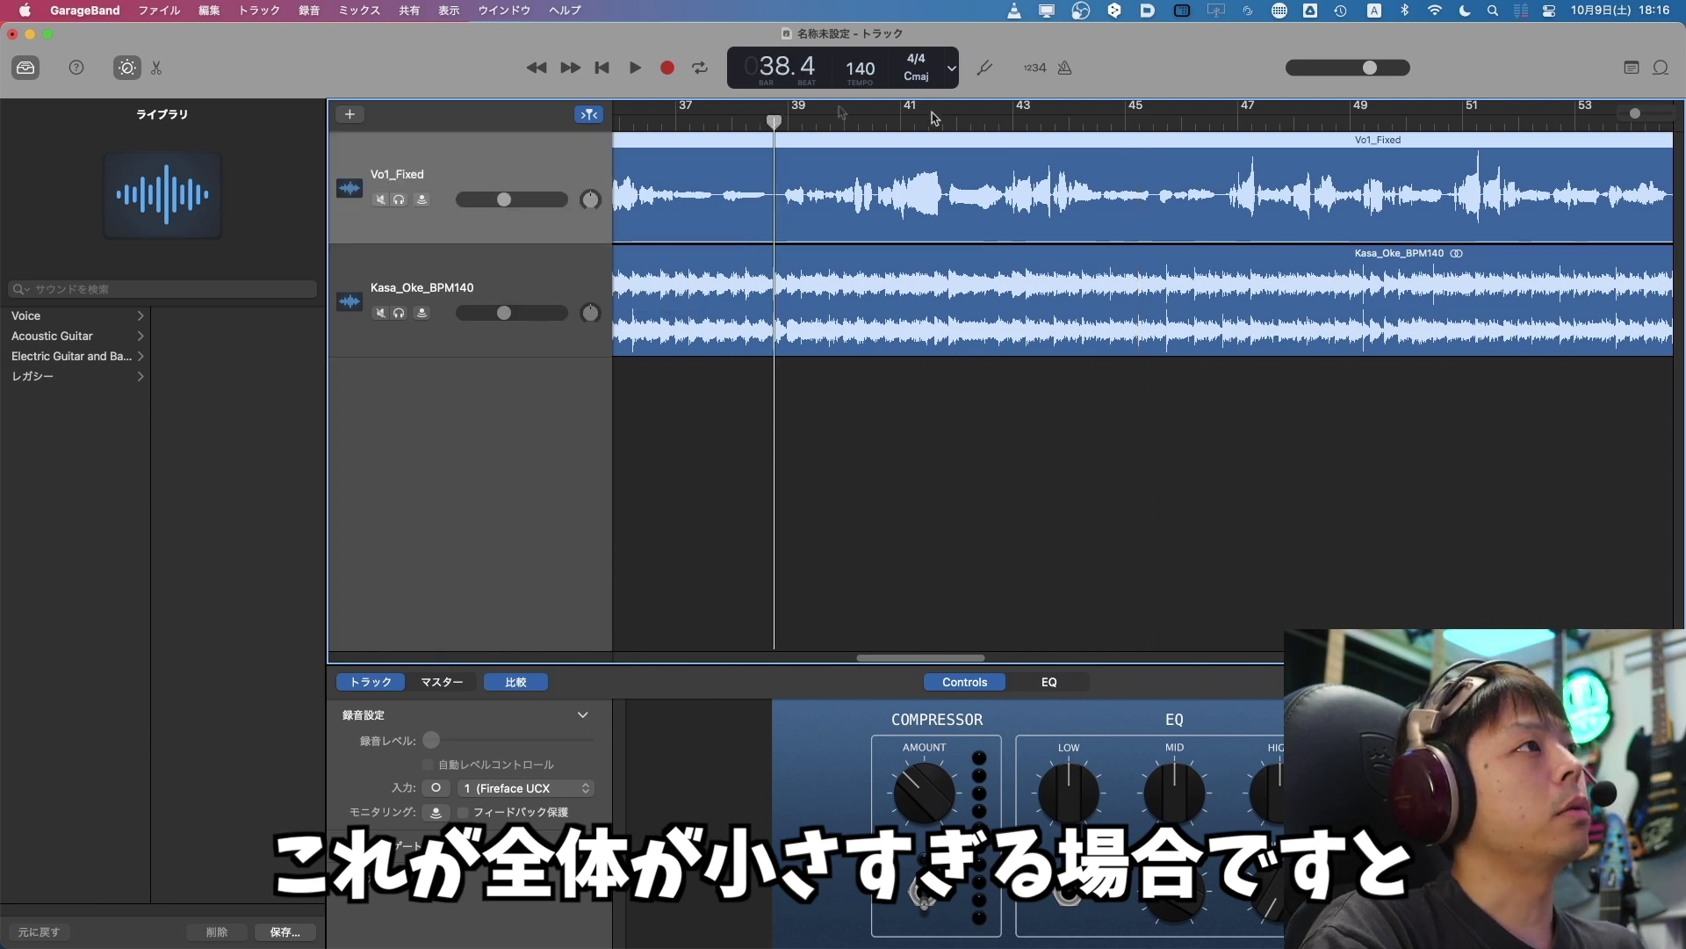
pyautogui.press('space')
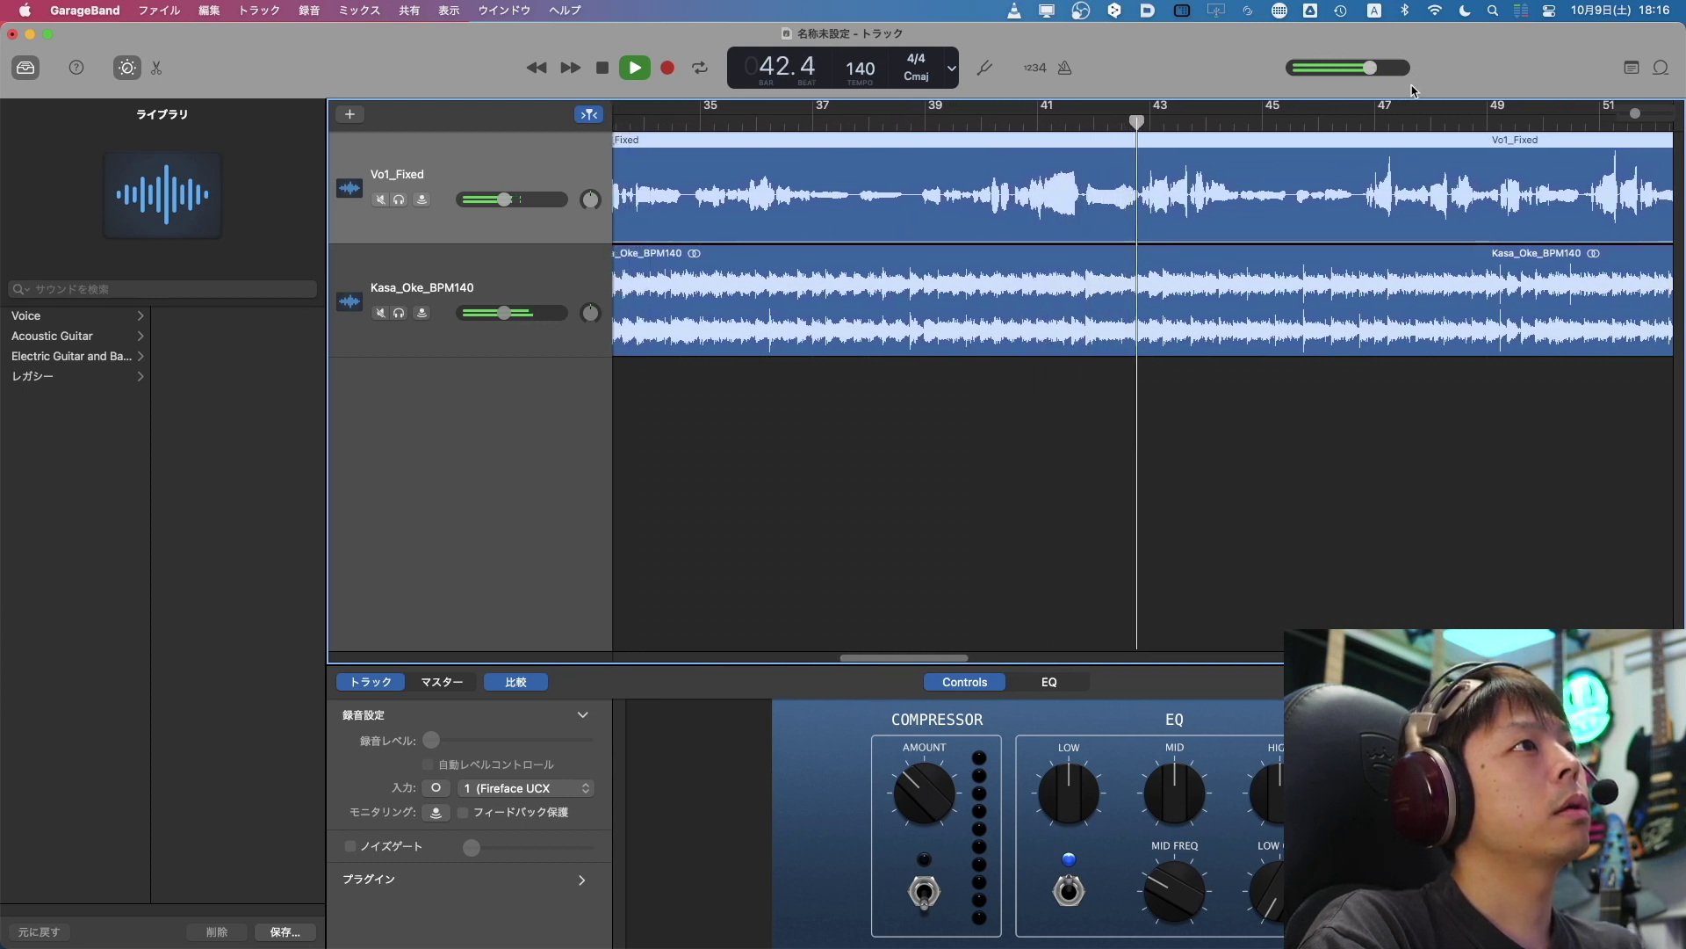
pyautogui.press('space')
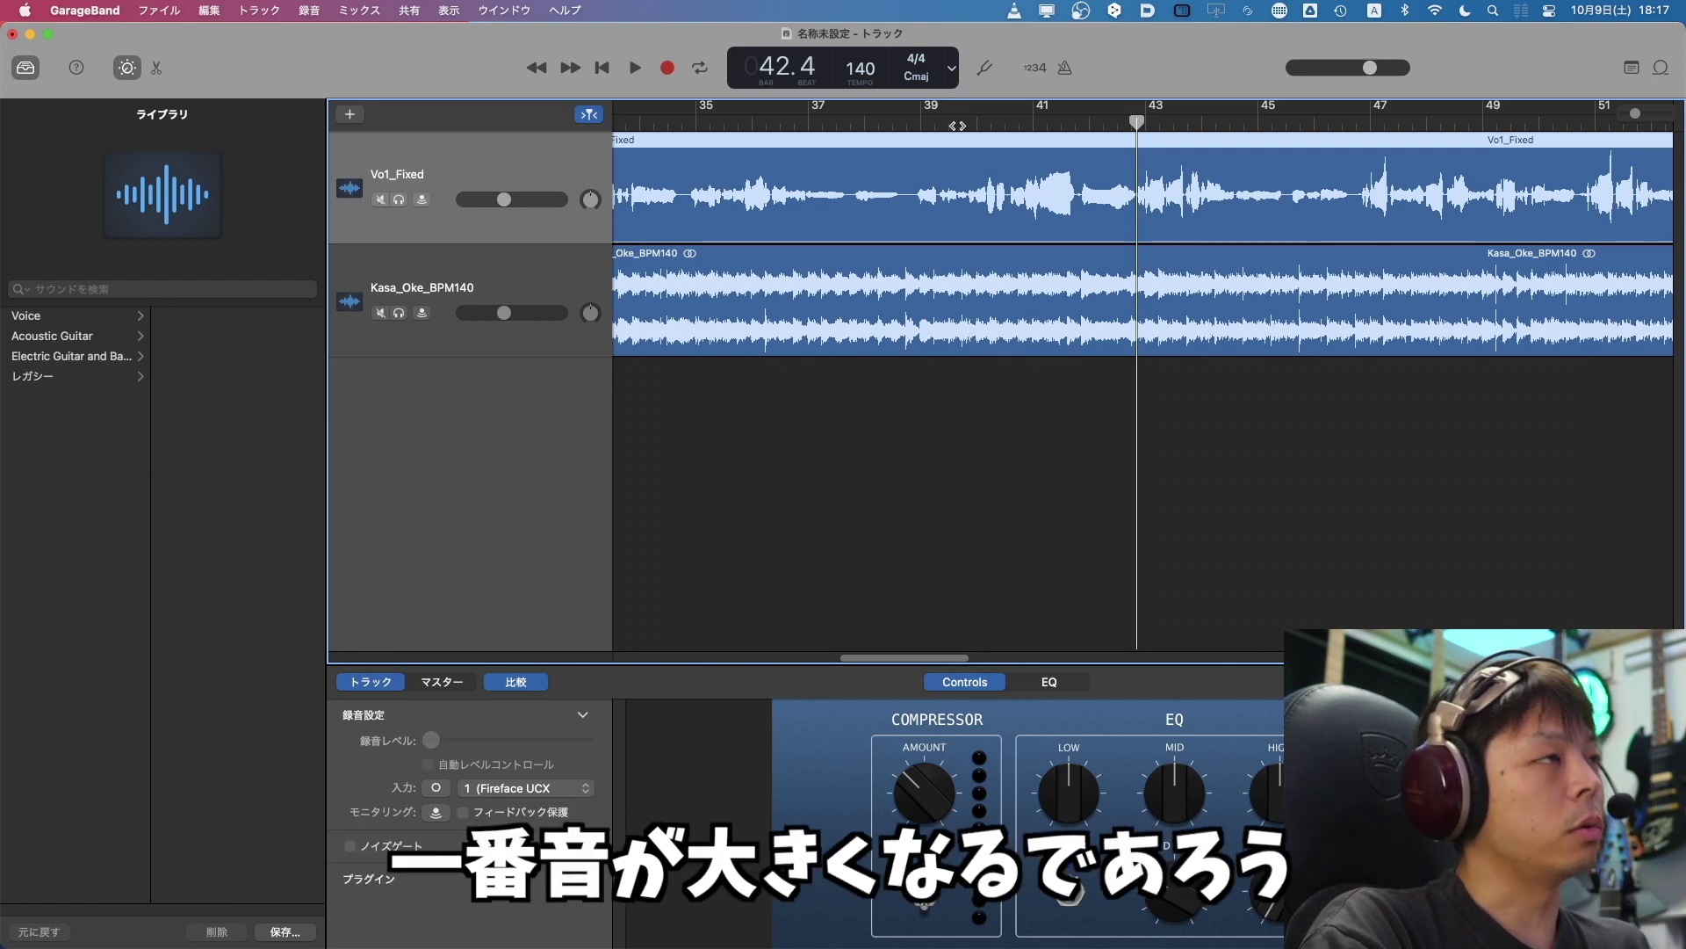
# Play the loud section from about bar 47 and gradually raise both tracks' volumes to matching levels while watching the master meter.
pyautogui.press('space')
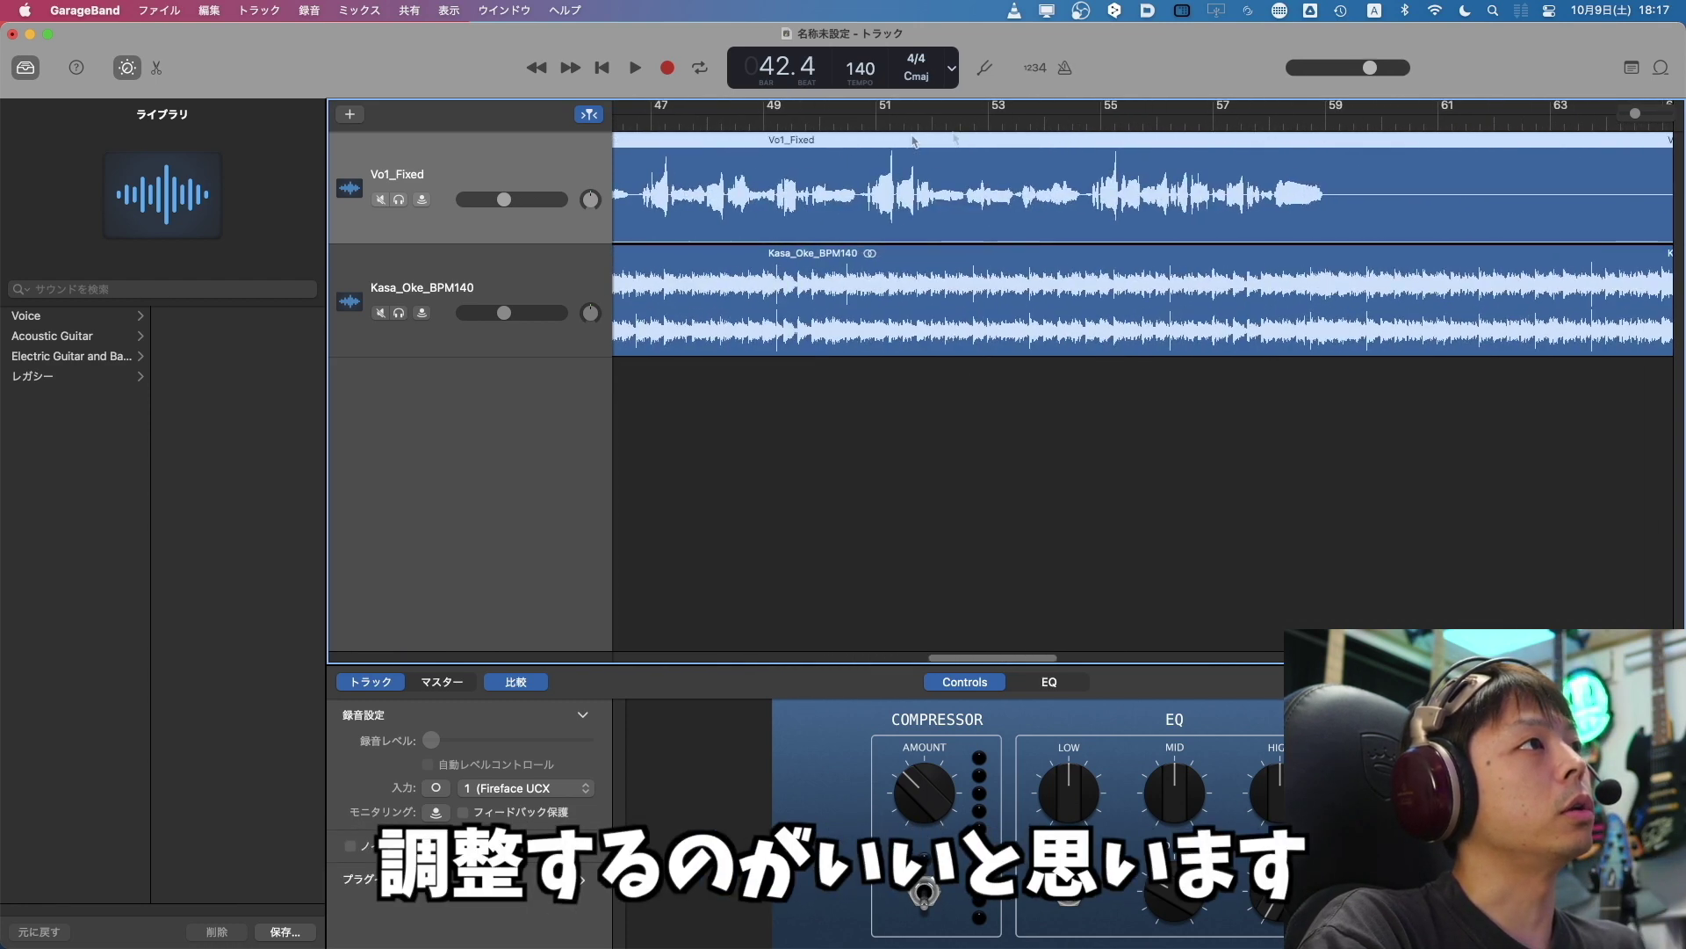
pyautogui.moveTo(503, 312); pyautogui.dragTo(522, 312)
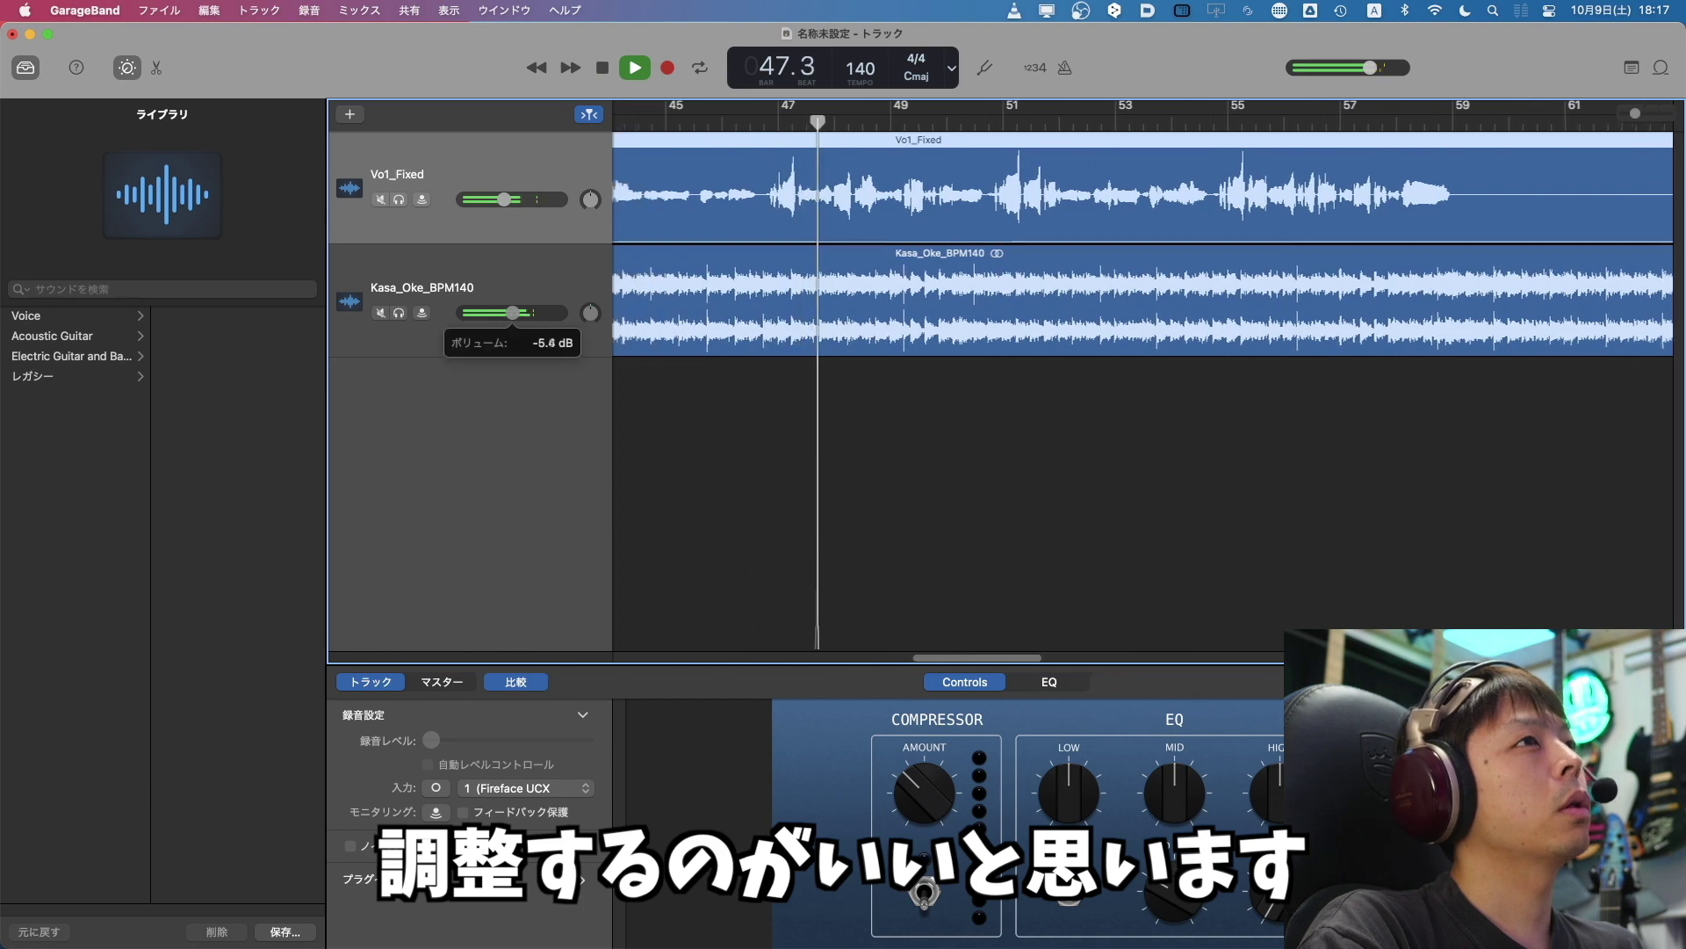
pyautogui.moveTo(505, 199); pyautogui.dragTo(523, 200)
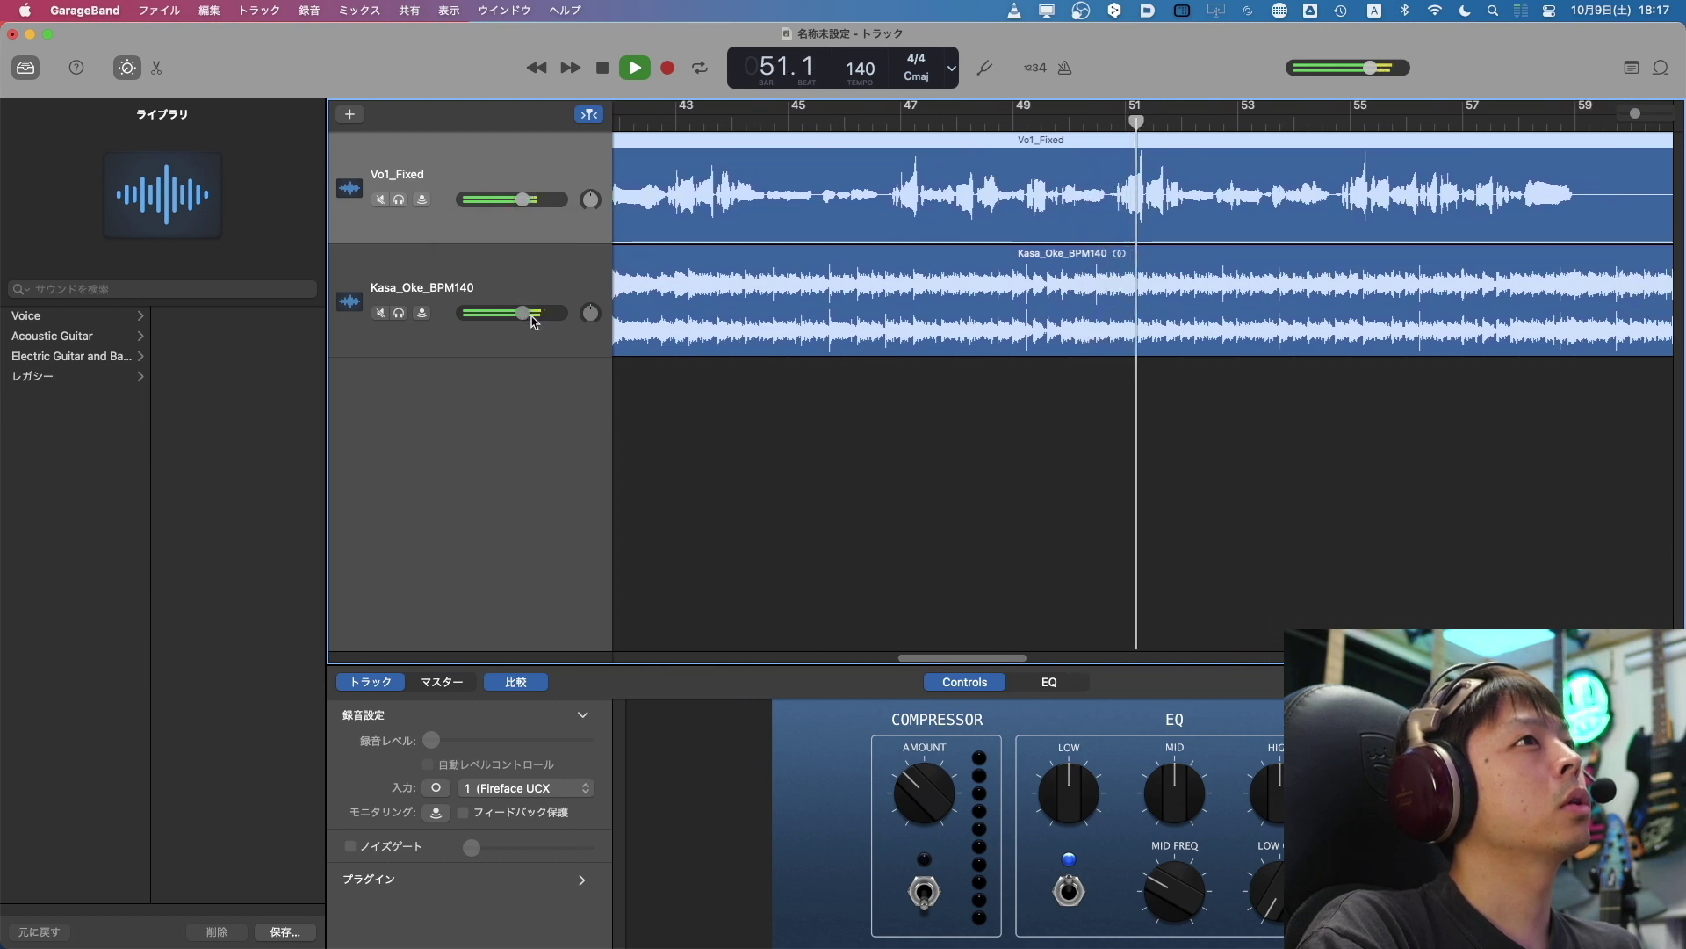
pyautogui.moveTo(527, 317); pyautogui.dragTo(532, 313)
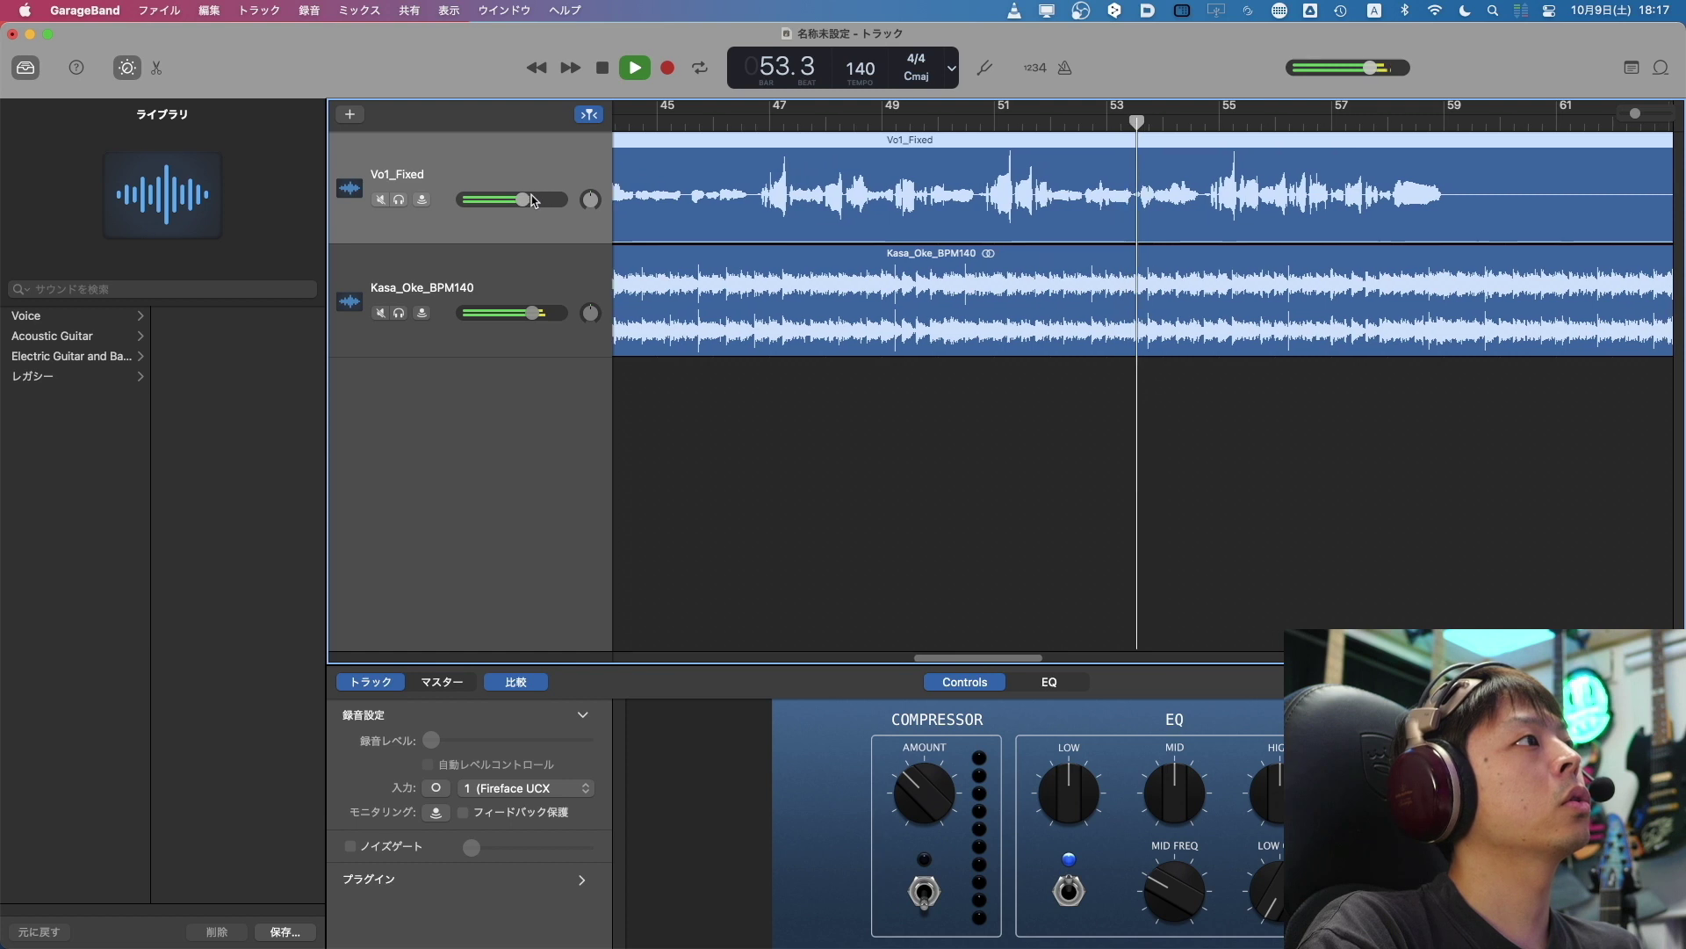
pyautogui.moveTo(523, 199); pyautogui.dragTo(533, 199)
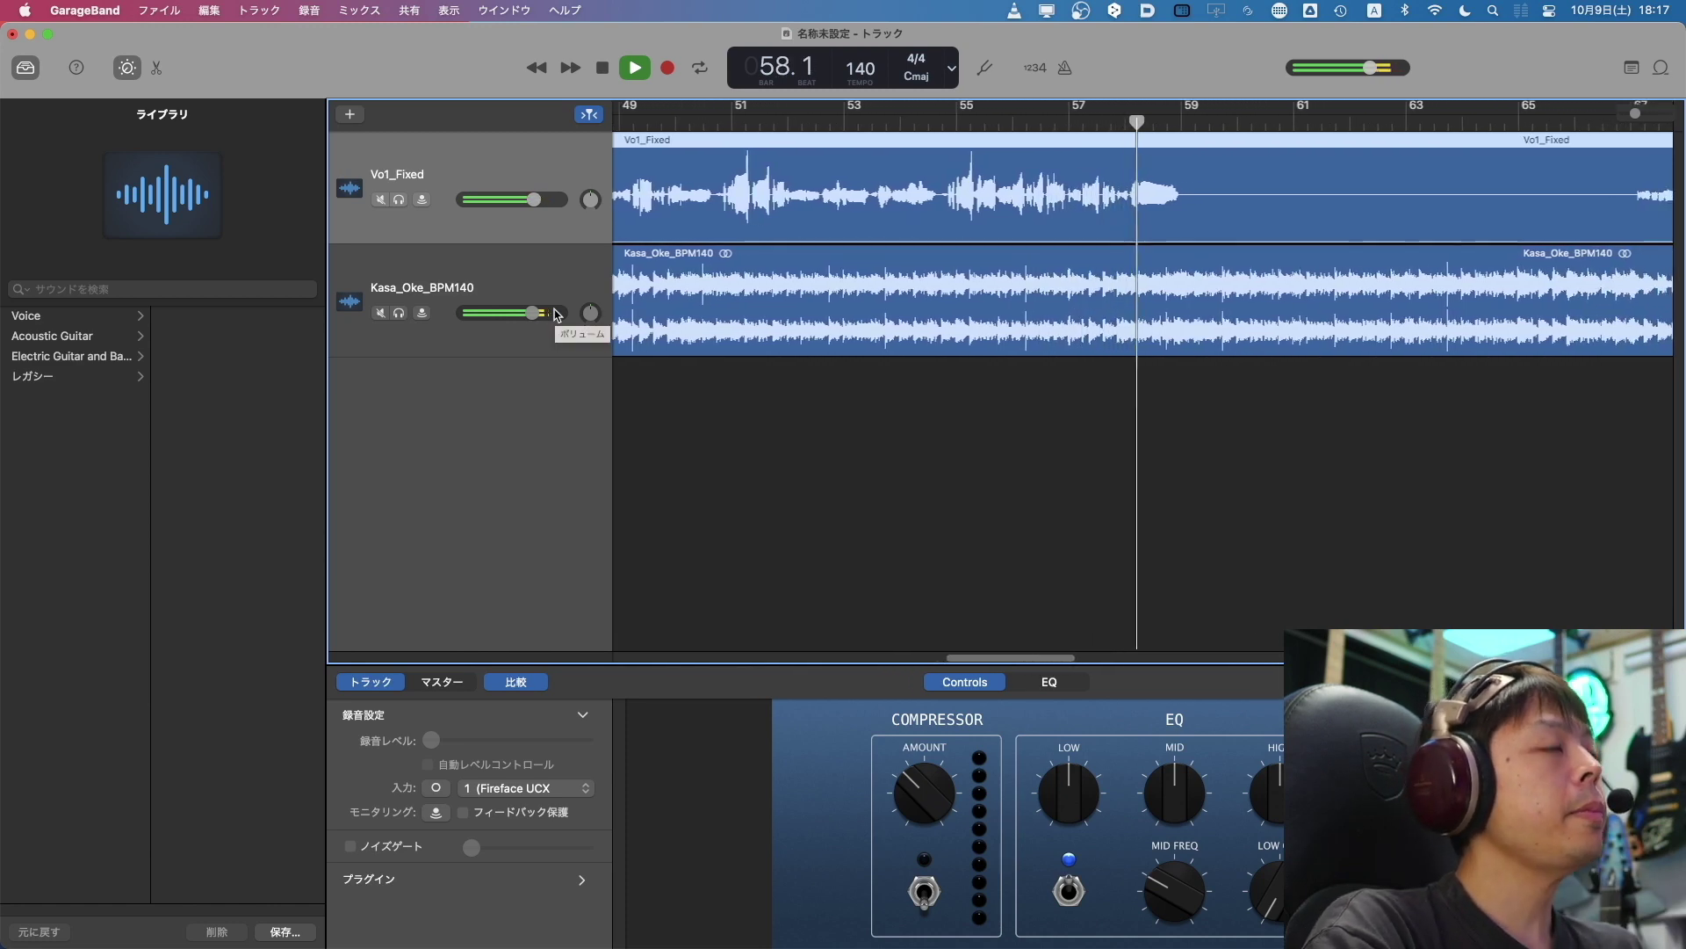
pyautogui.press('space')
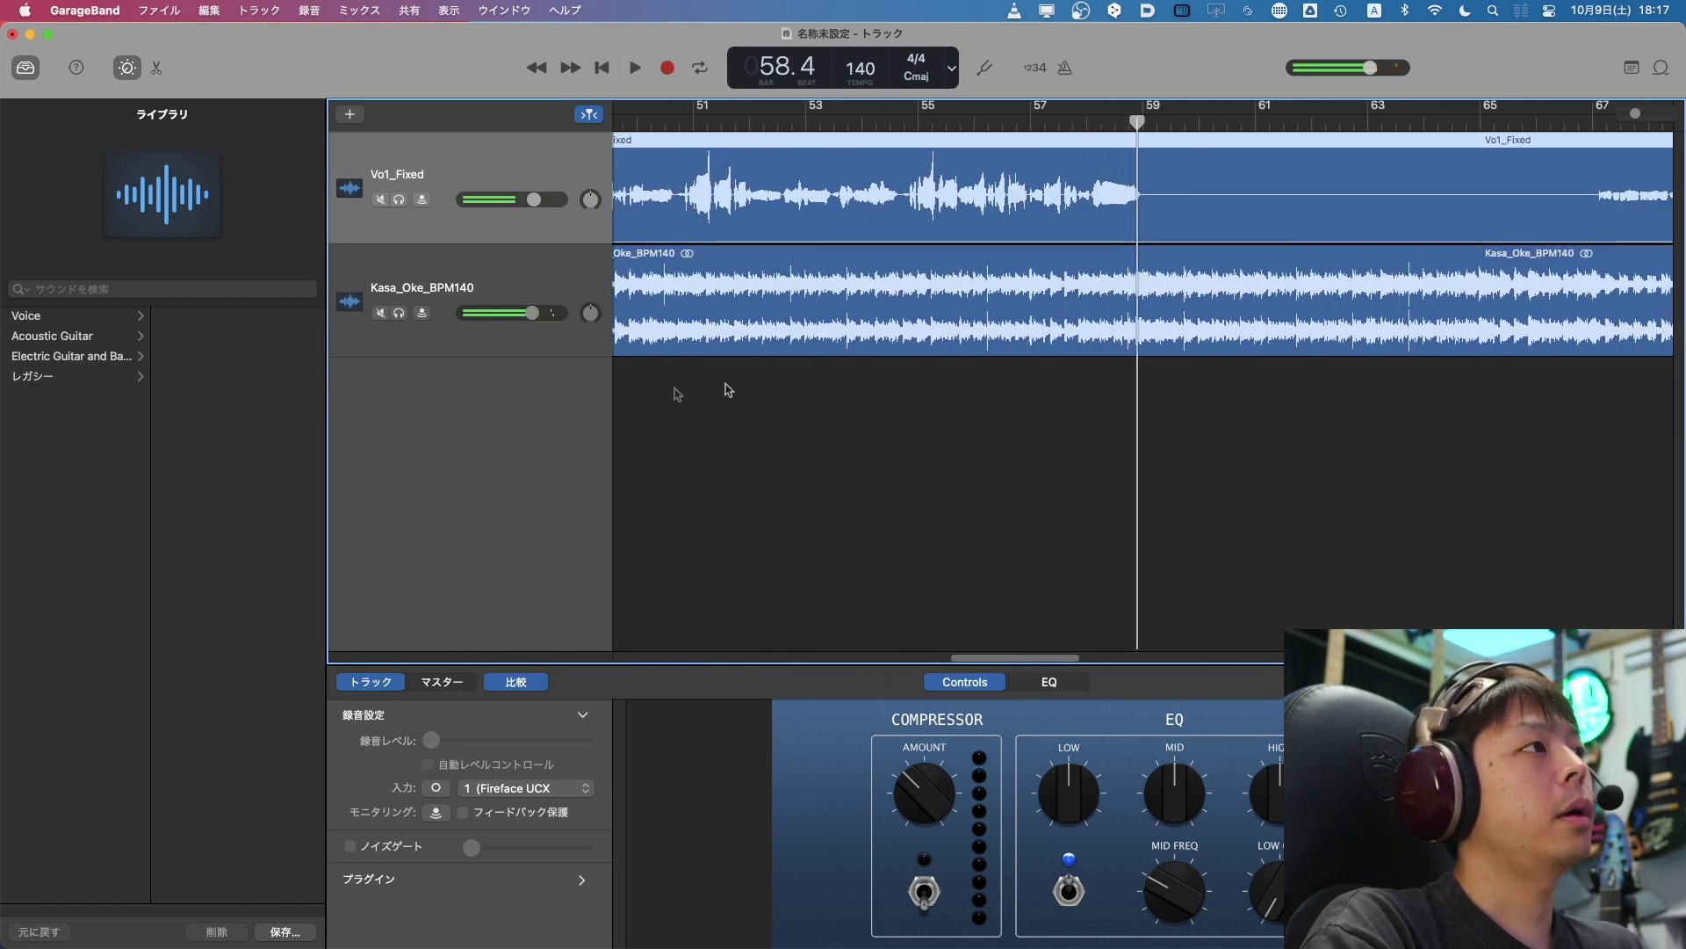
pyautogui.click(532, 313)
pyautogui.moveTo(534, 199); pyautogui.dragTo(533, 200)
# Try a higher Low Cut setting in the vocal track's EQ and return it to its original position.
pyautogui.hscroll(-5, 1127, 220)
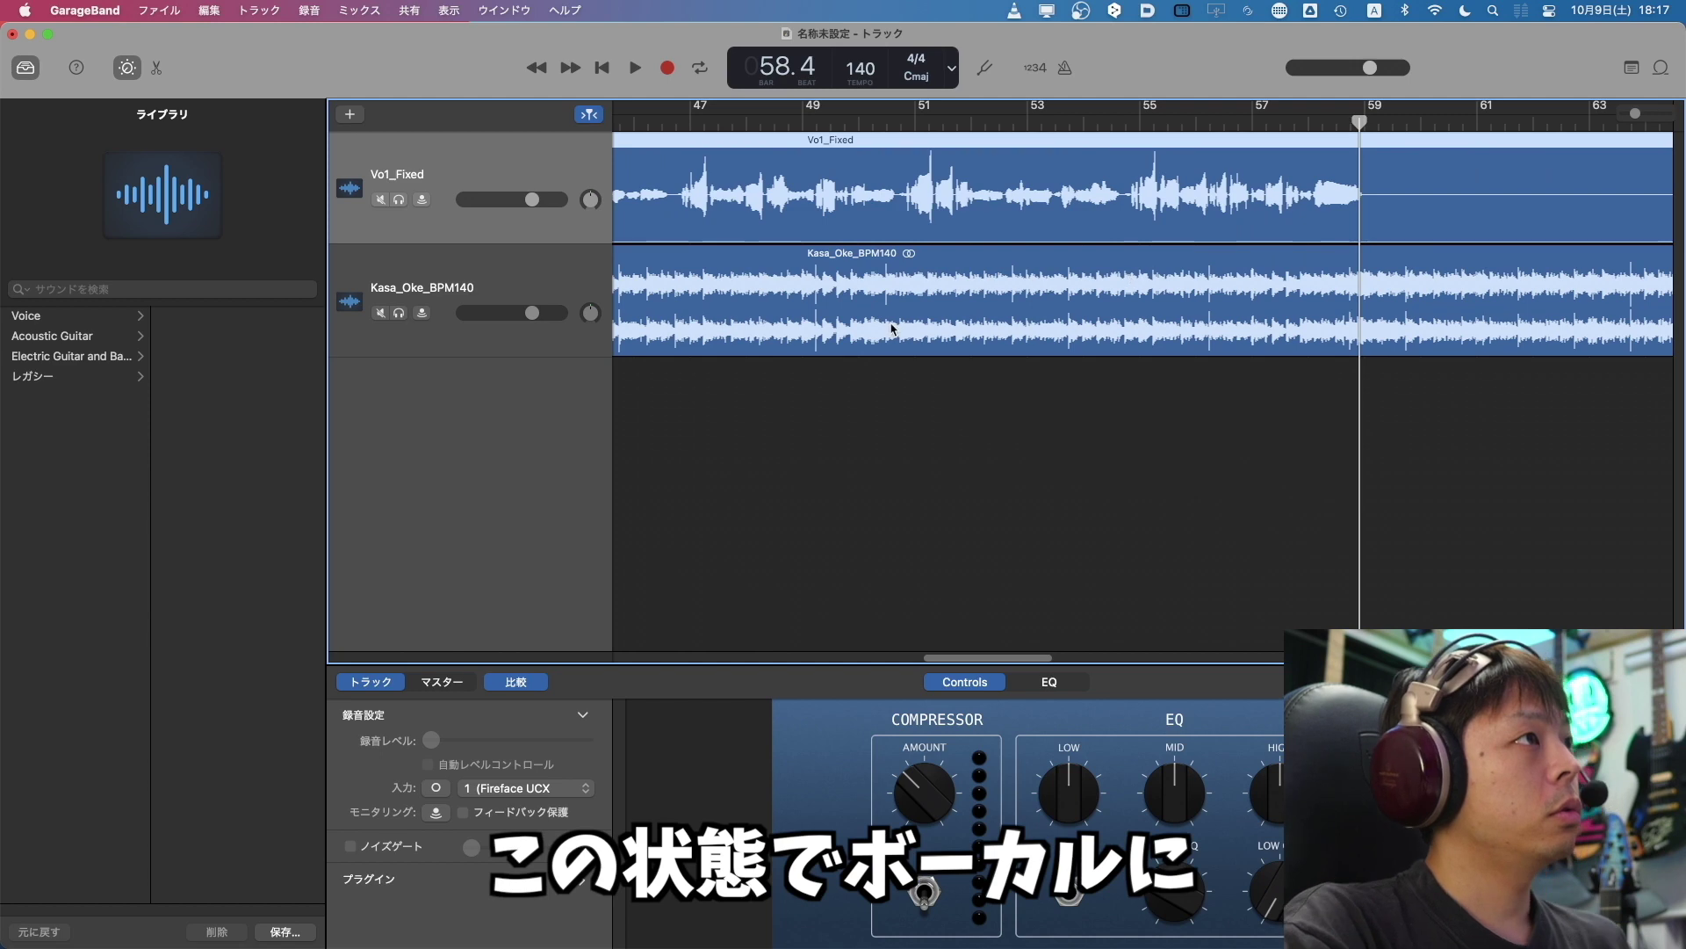
pyautogui.hscroll(-3, 929, 352)
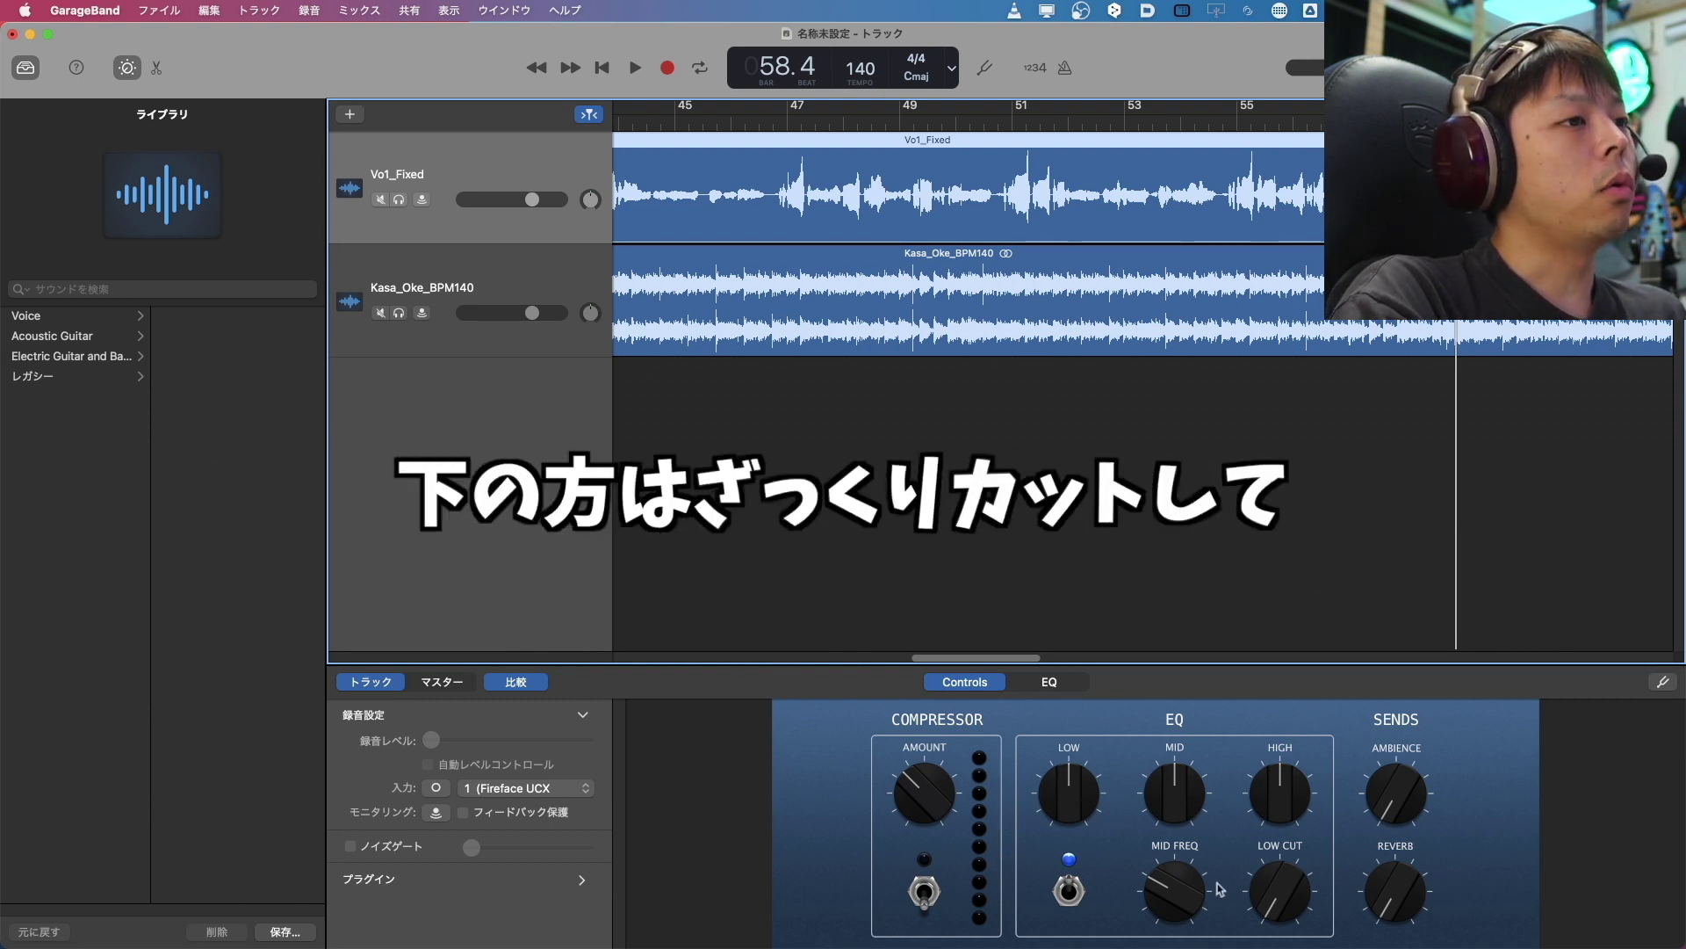
pyautogui.moveTo(1281, 891); pyautogui.dragTo(1281, 913)
pyautogui.moveTo(1273, 817)
pyautogui.mouseDown()
pyautogui.moveTo(1270, 786)
pyautogui.moveTo(1295, 815)
pyautogui.mouseUp()
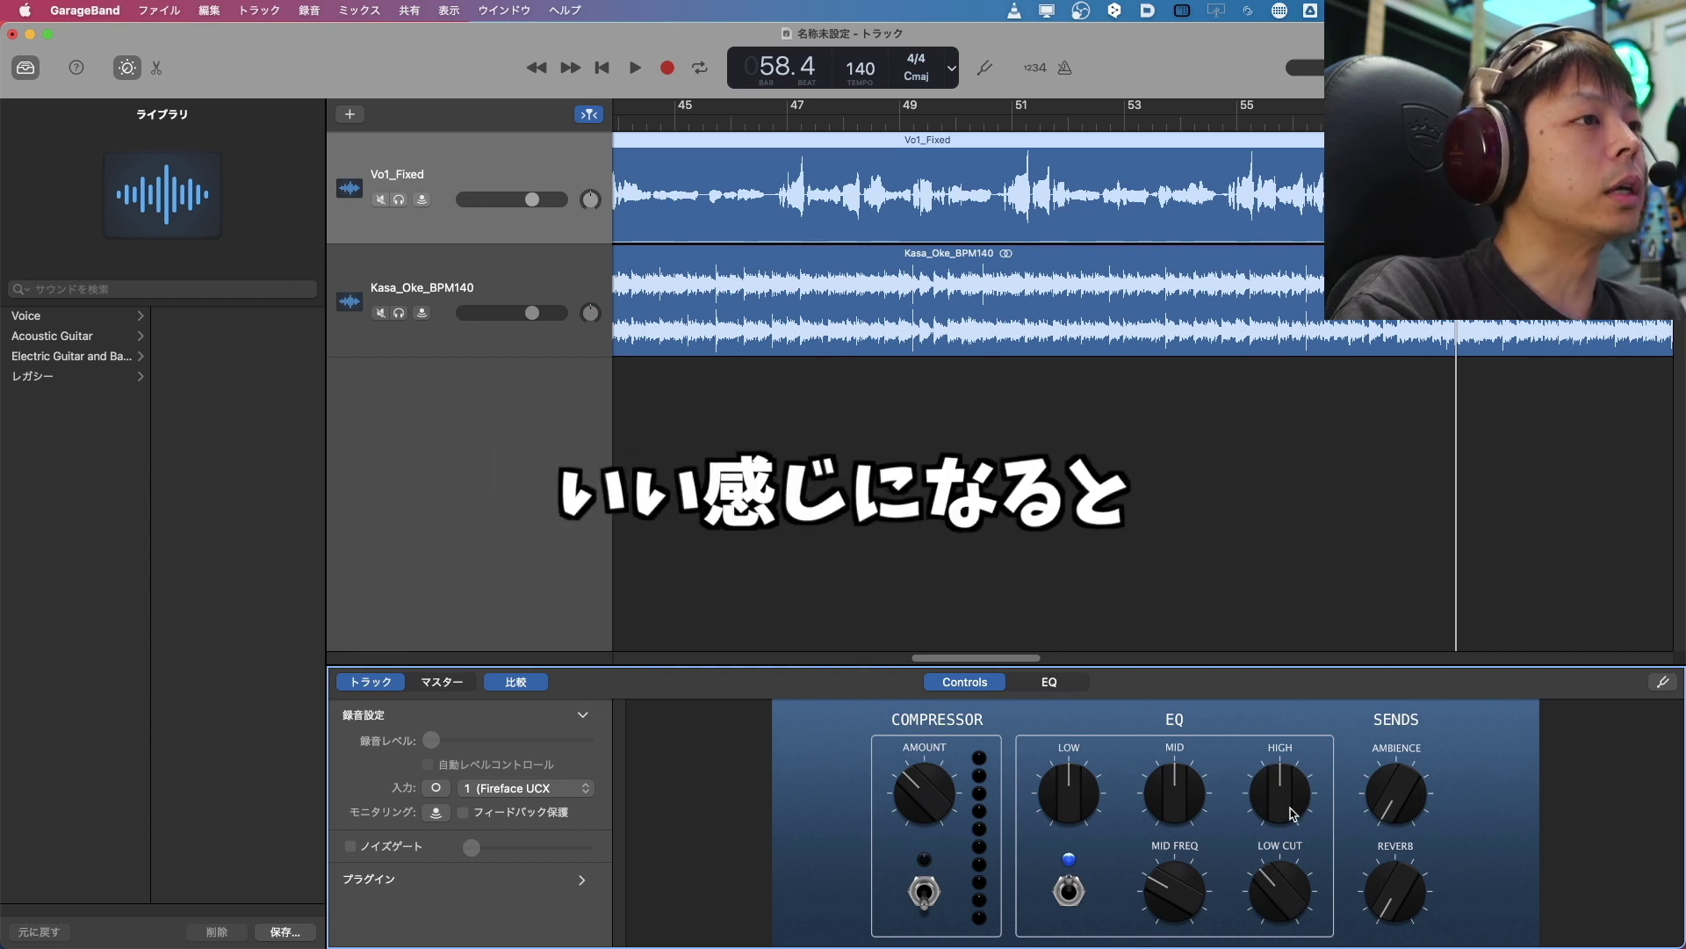
pyautogui.moveTo(1304, 897); pyautogui.dragTo(1305, 915)
pyautogui.moveTo(1385, 829); pyautogui.dragTo(1384, 945)
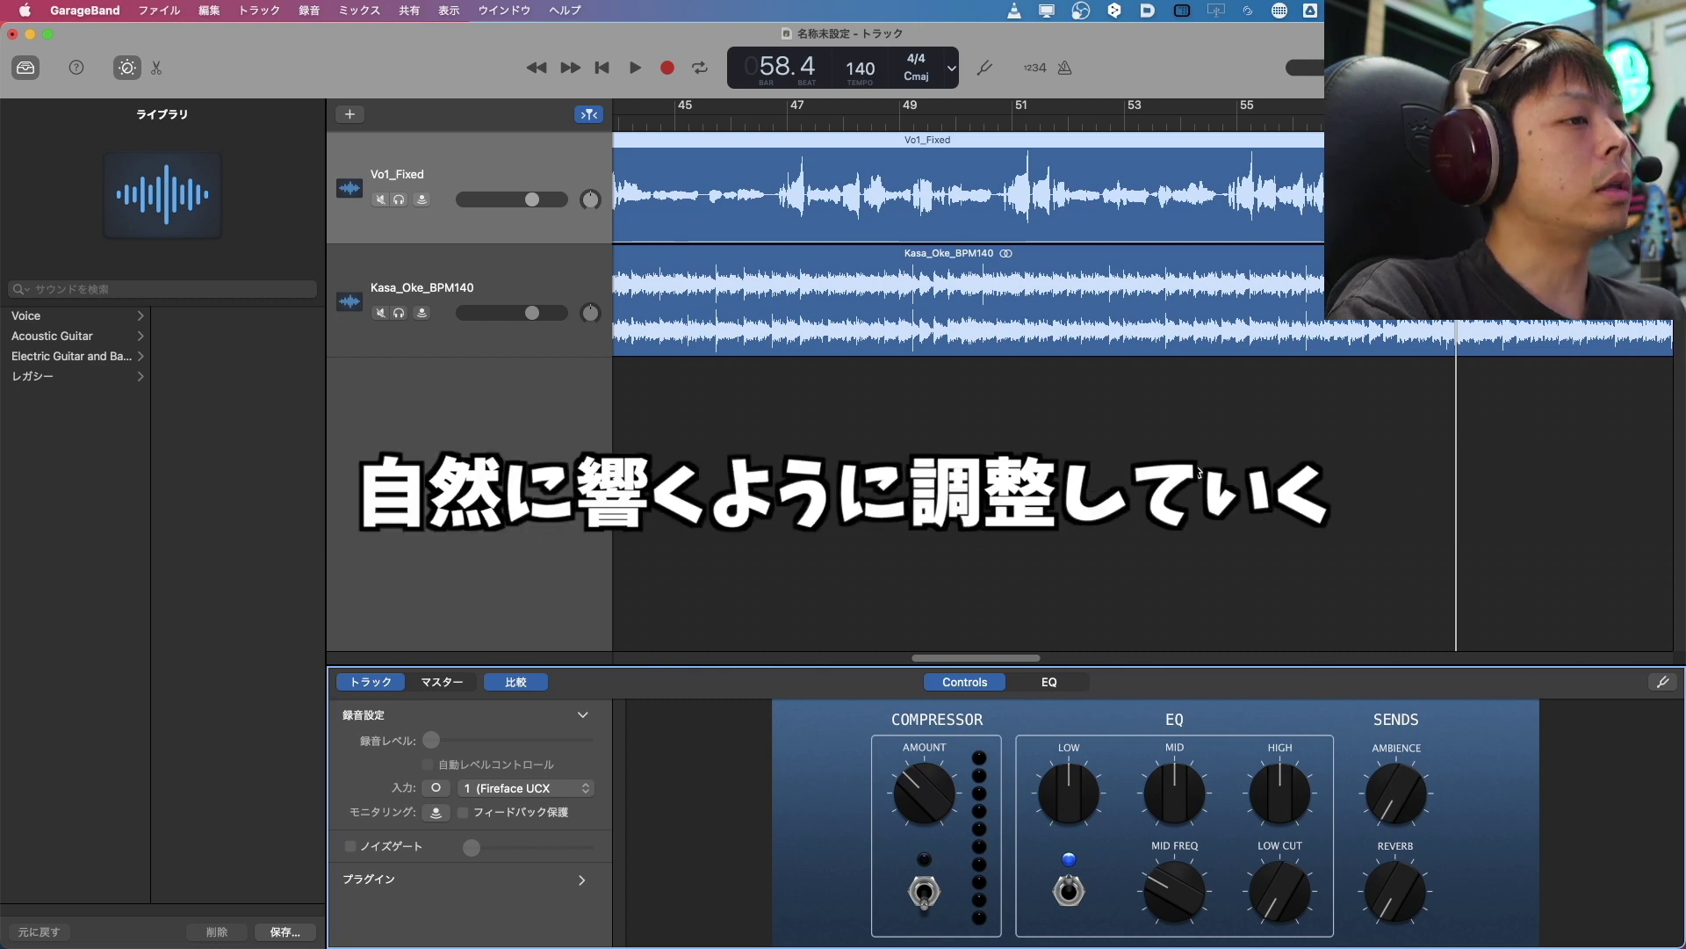
# Solo the vocal track, place the playhead at about bar 38 and try different Compressor Amount settings.
pyautogui.hscroll(-5, 1245, 430)
pyautogui.hscroll(-4, 1245, 431)
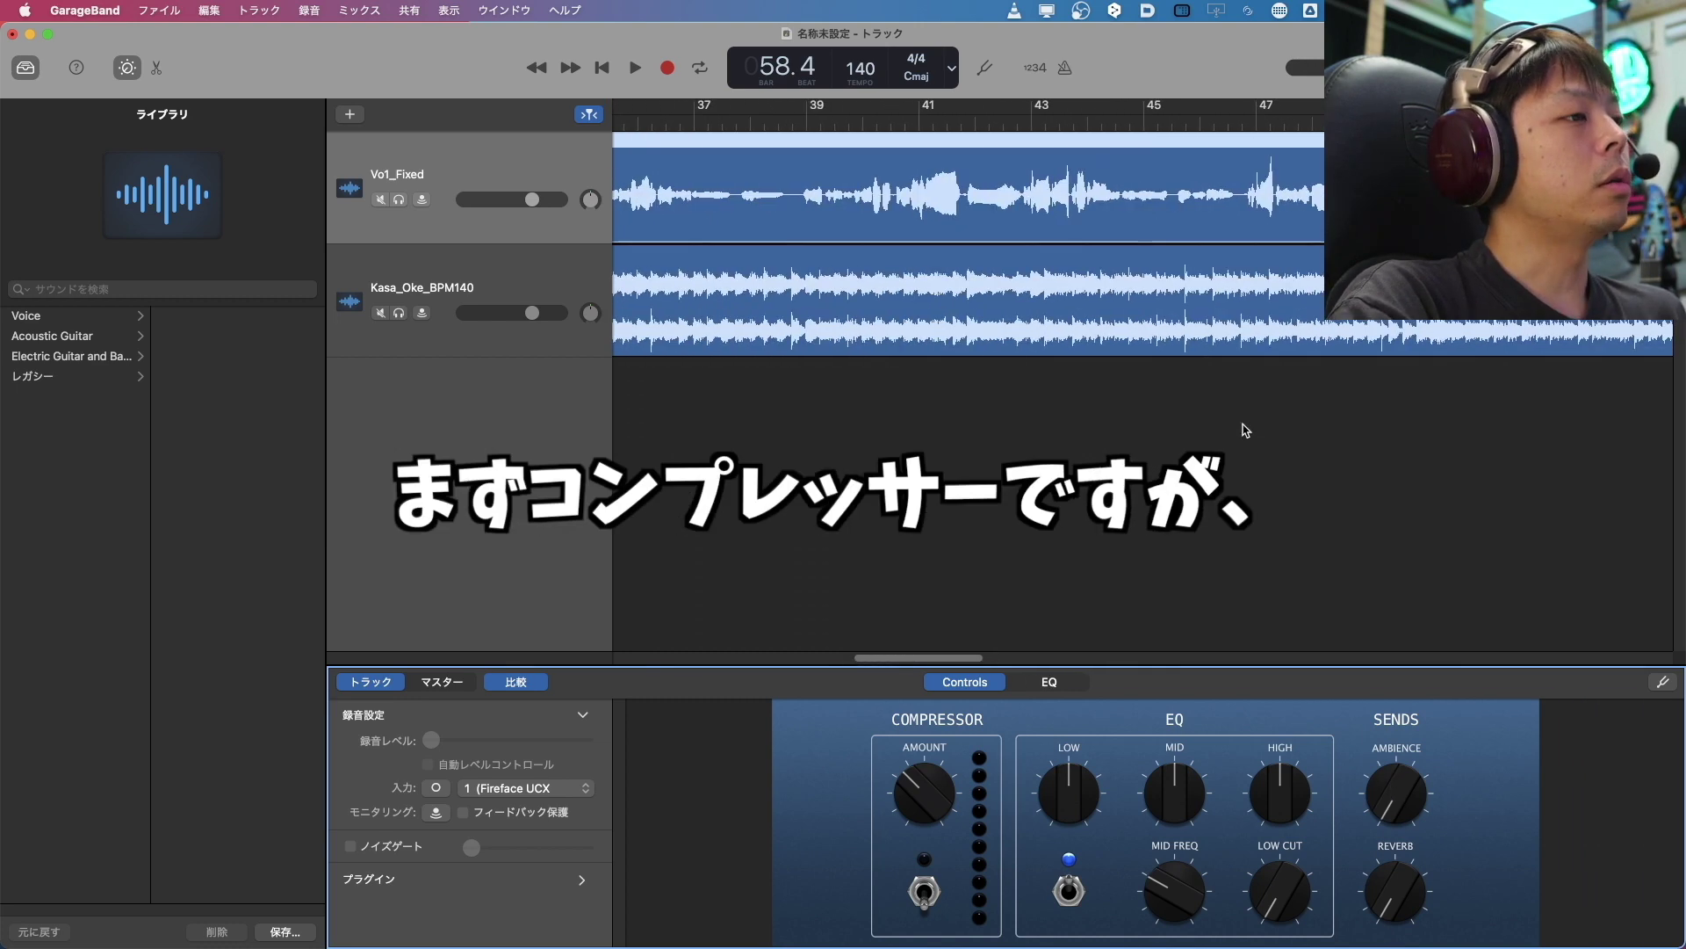
pyautogui.click(797, 127)
pyautogui.moveTo(925, 808); pyautogui.dragTo(916, 893)
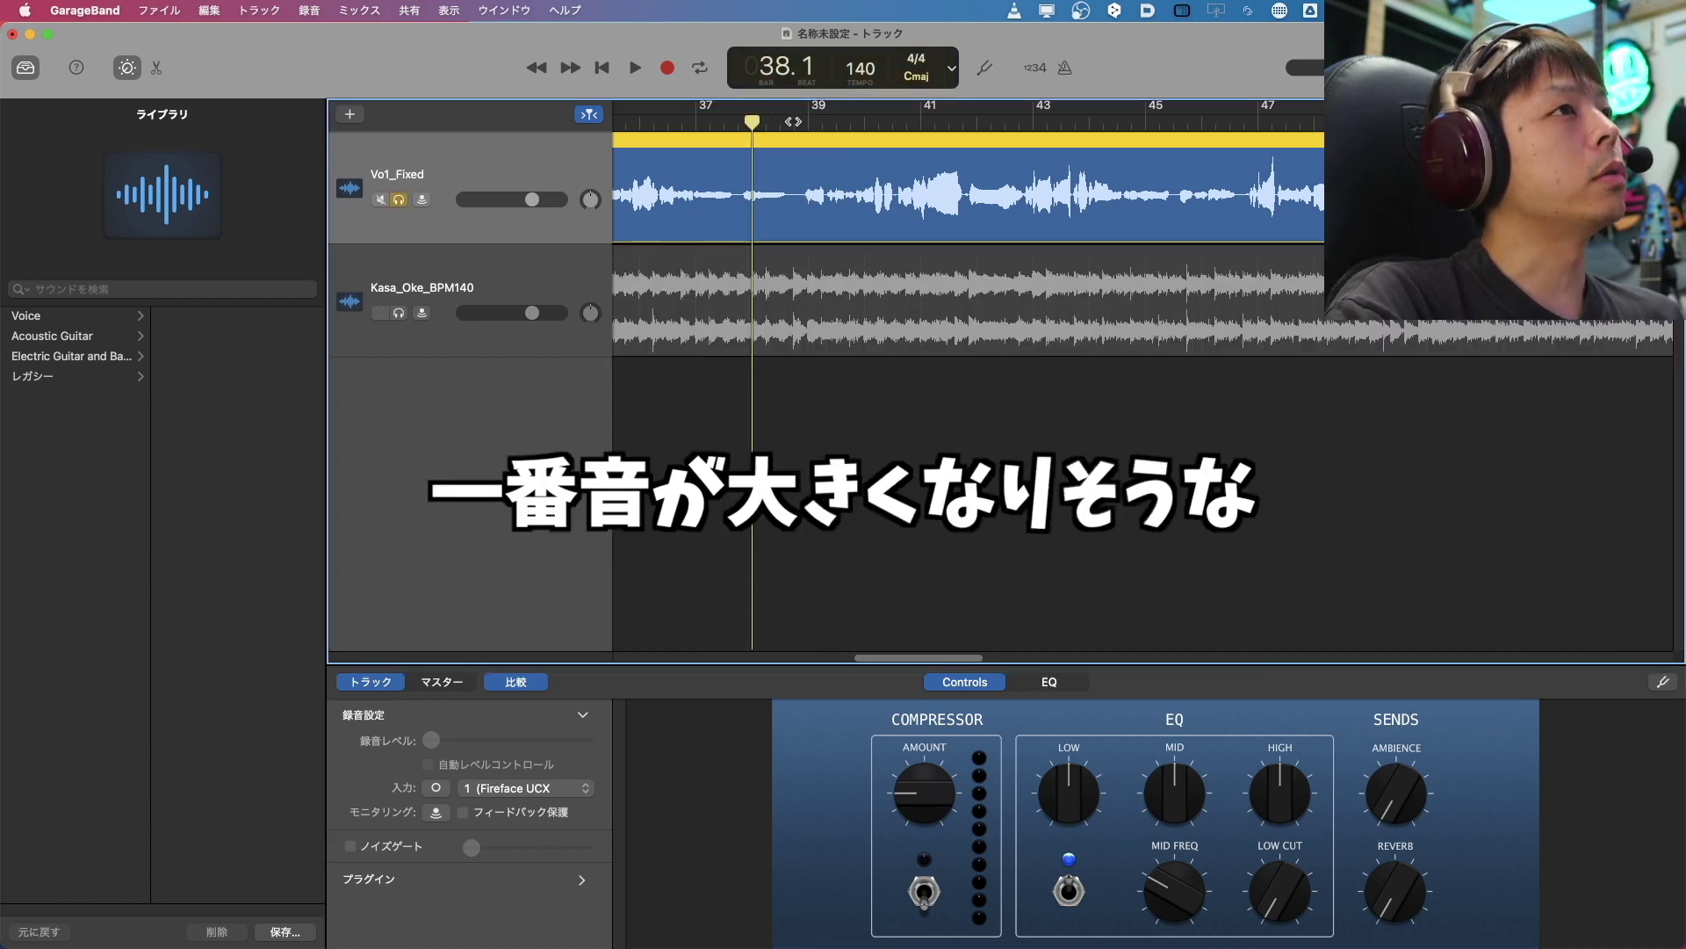
pyautogui.click(793, 121)
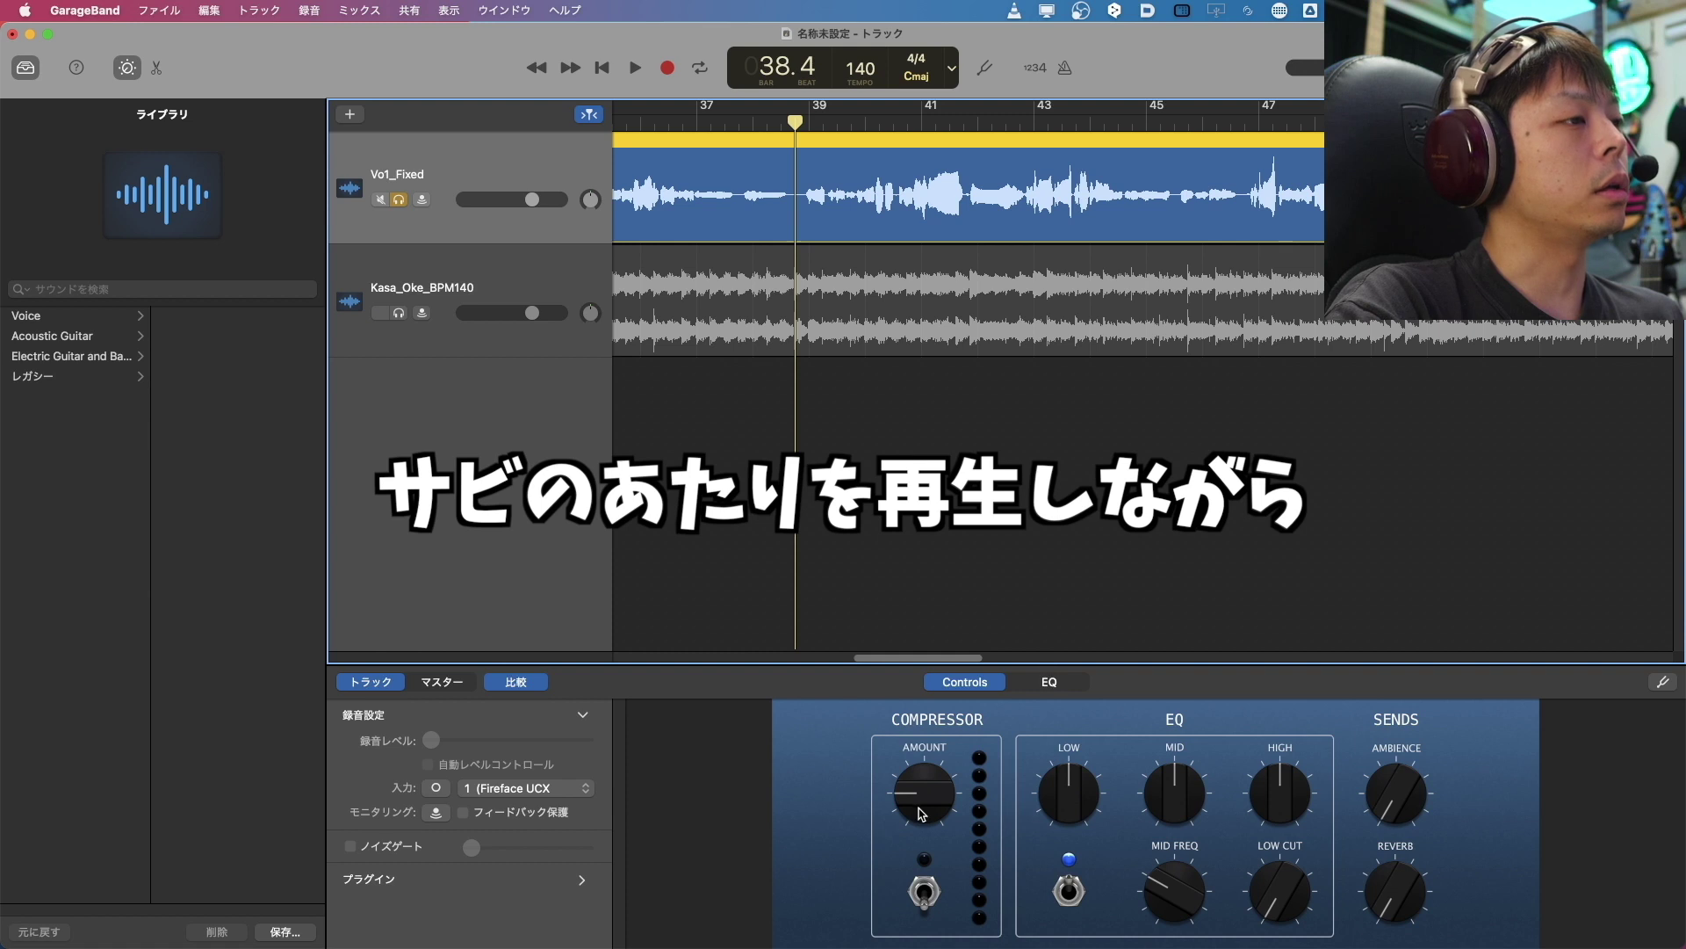
pyautogui.moveTo(927, 805); pyautogui.dragTo(928, 788)
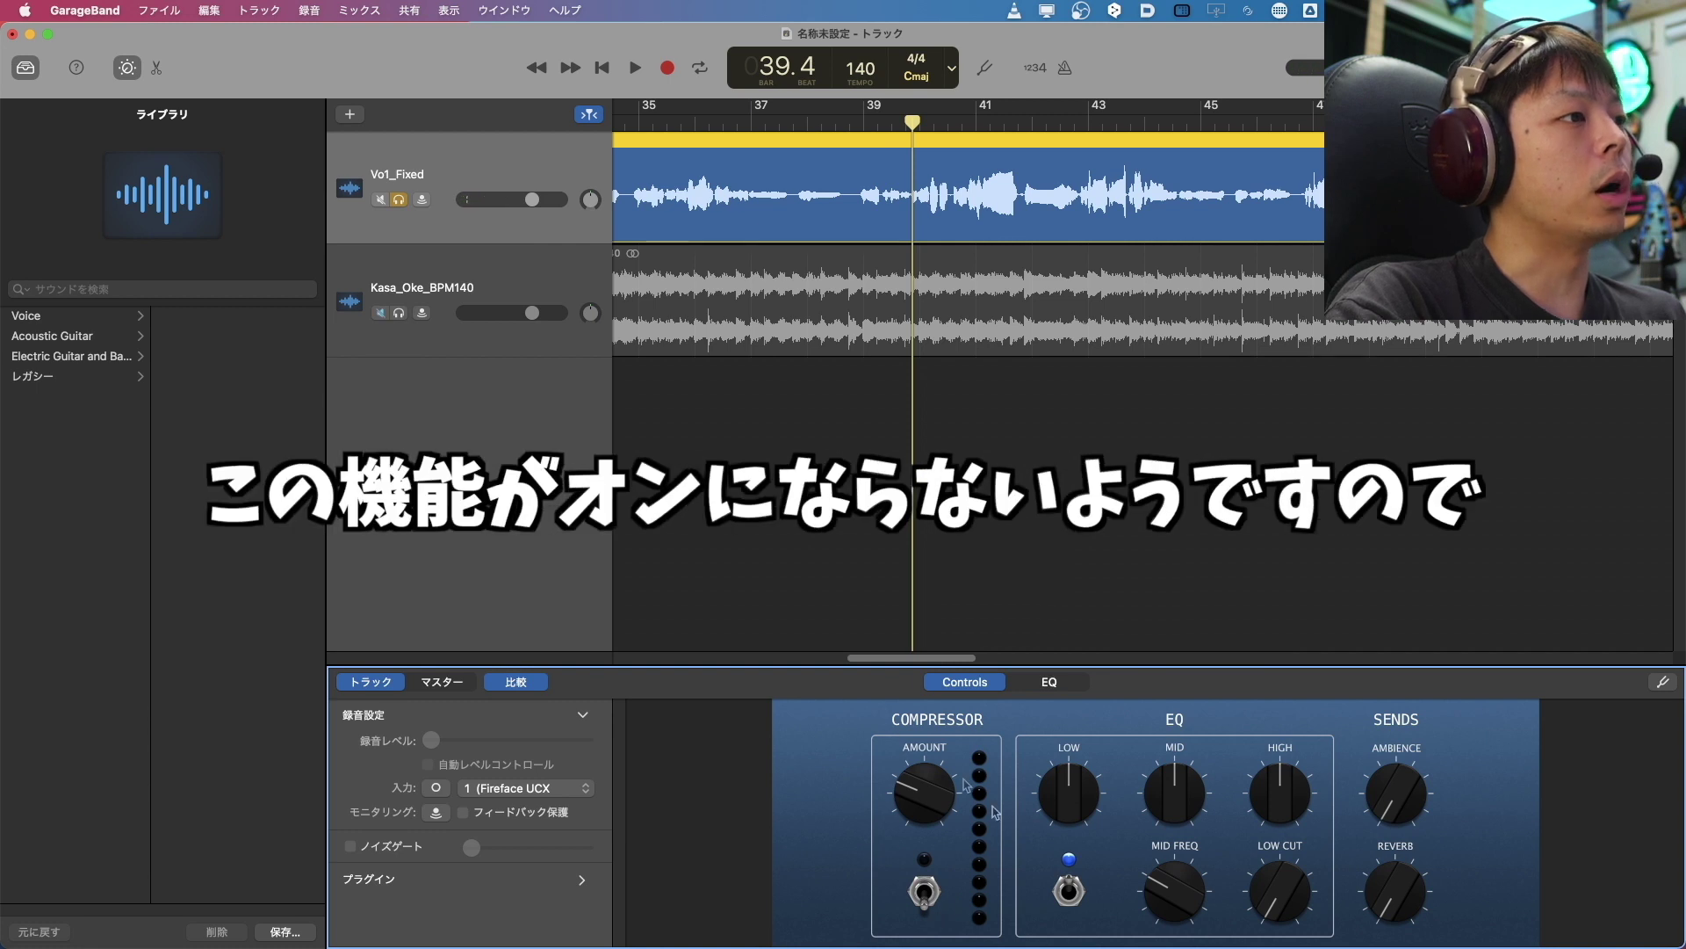
# Switch on the vocal's compressor and raise its Amount while playing the chorus from about bar 38.
pyautogui.click(922, 892)
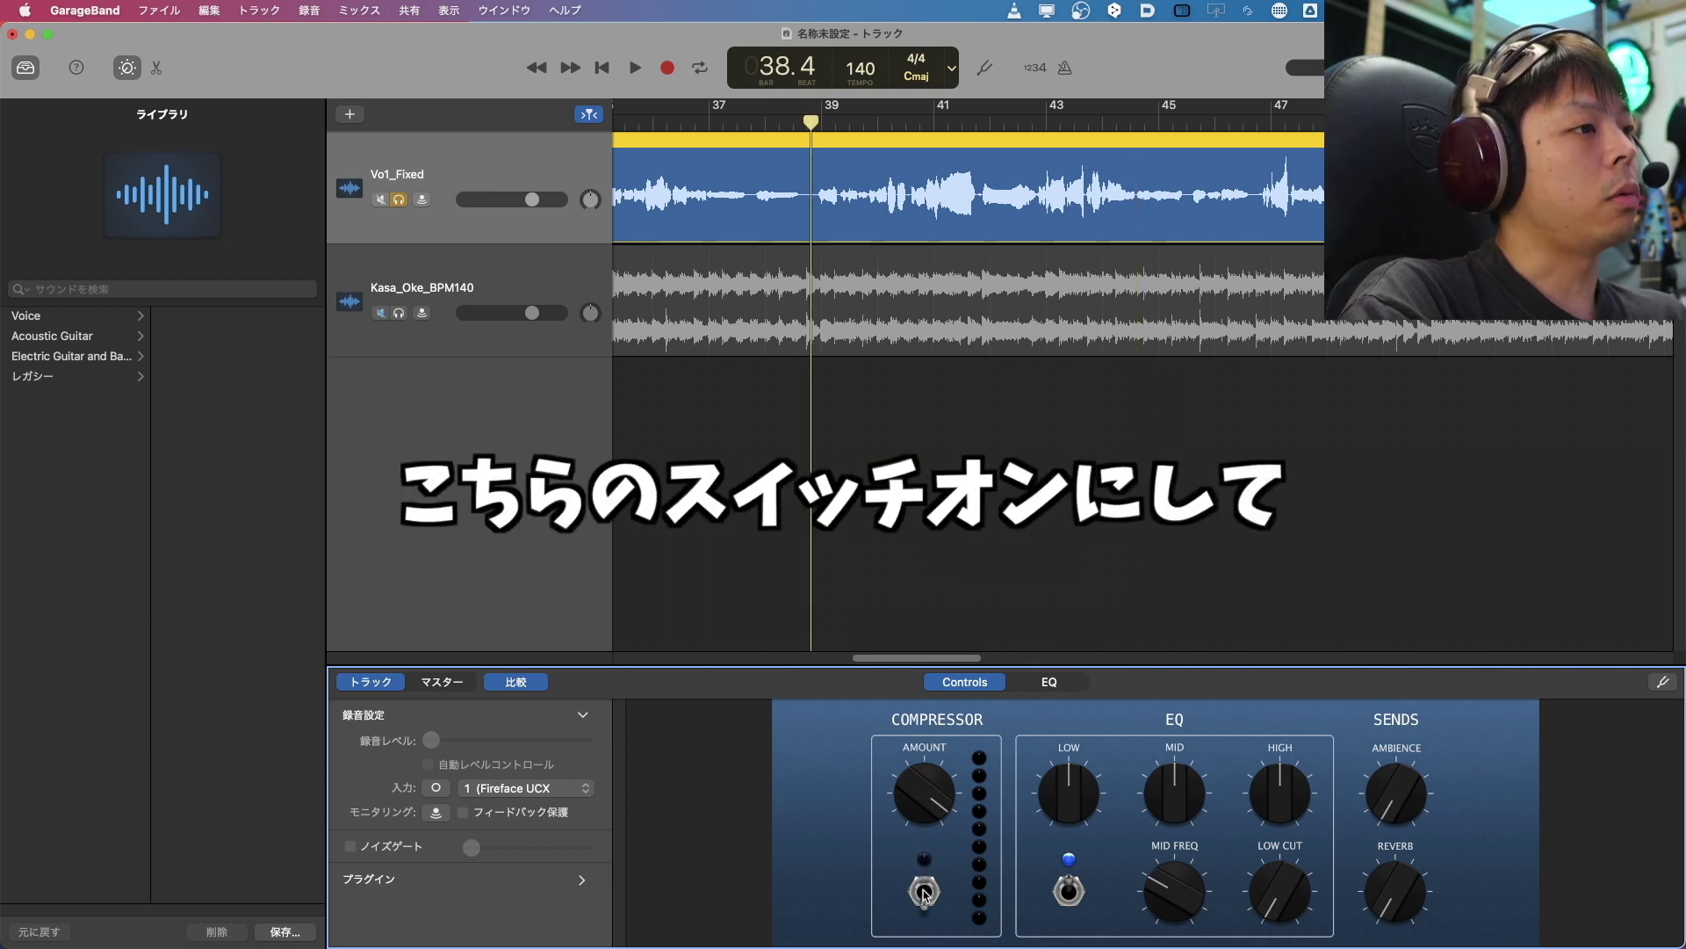
pyautogui.click(923, 891)
pyautogui.moveTo(927, 839); pyautogui.dragTo(932, 898)
pyautogui.moveTo(921, 816); pyautogui.dragTo(916, 802)
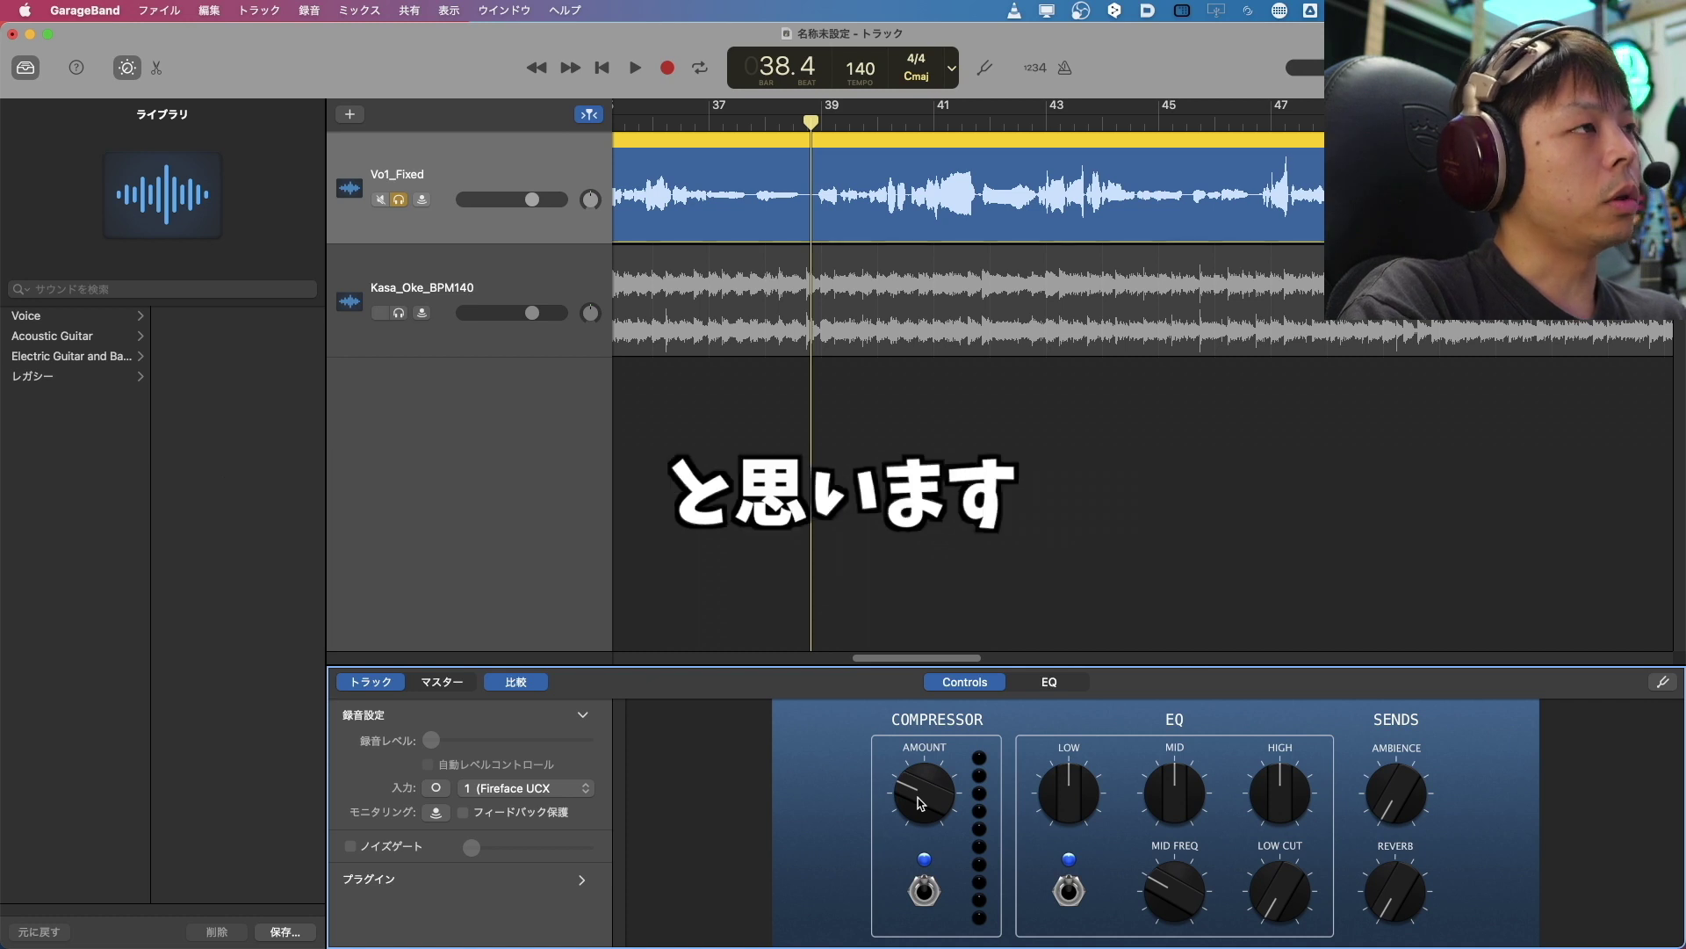
pyautogui.press('space')
pyautogui.moveTo(918, 802); pyautogui.dragTo(927, 668)
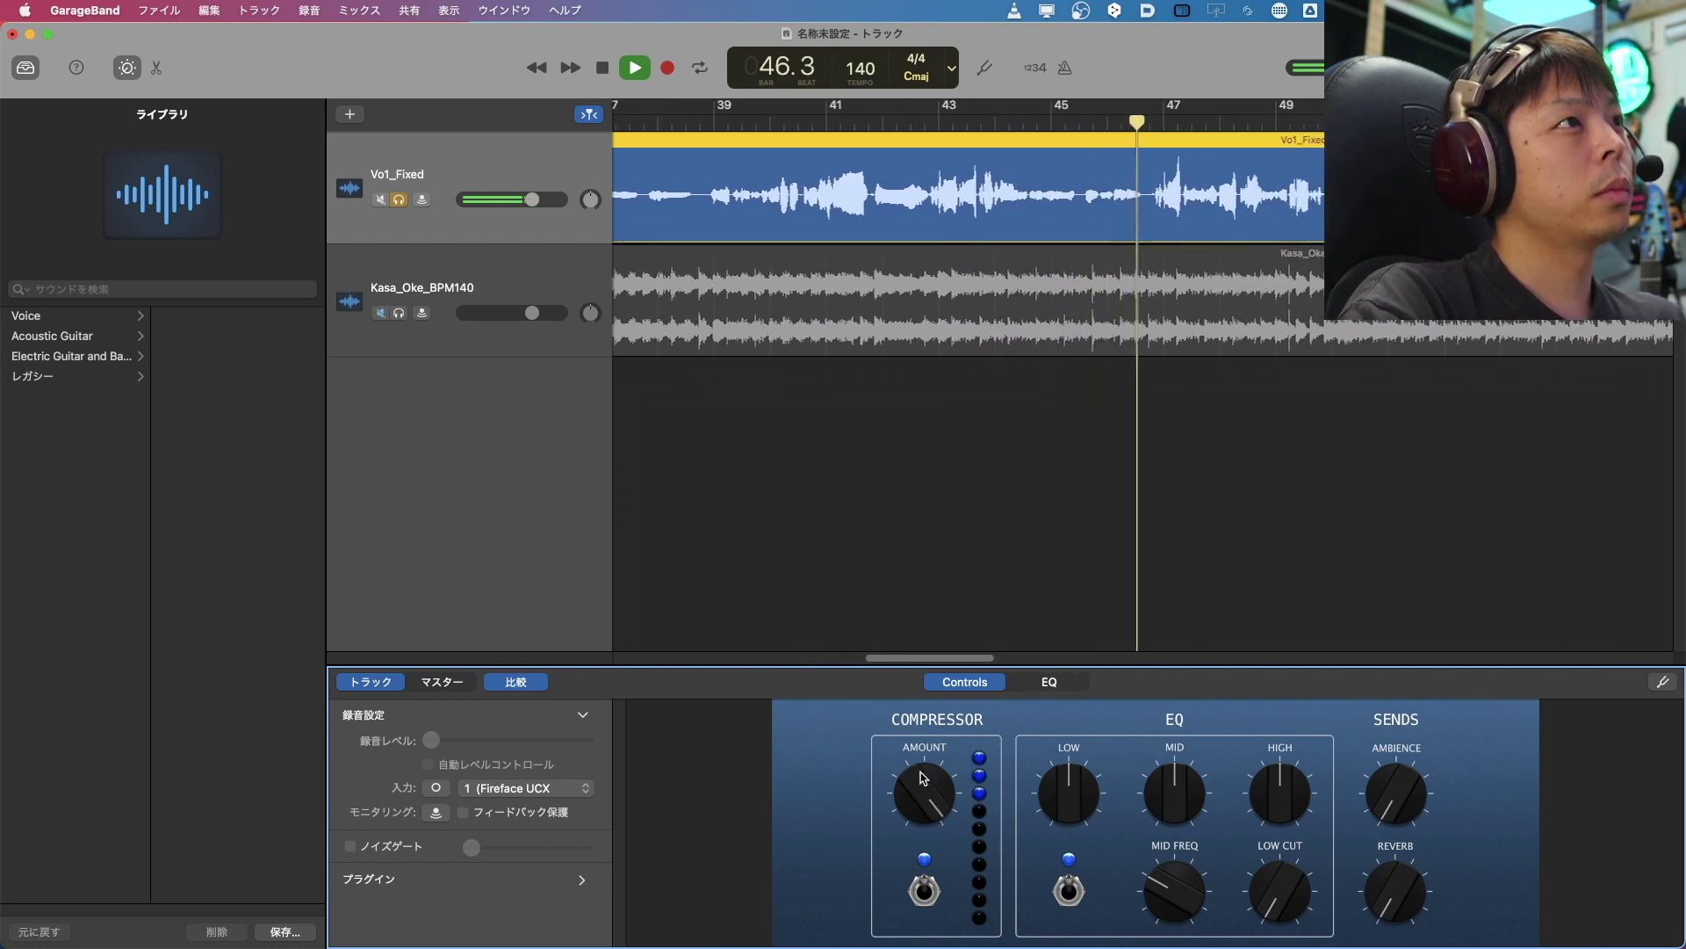
pyautogui.press('space')
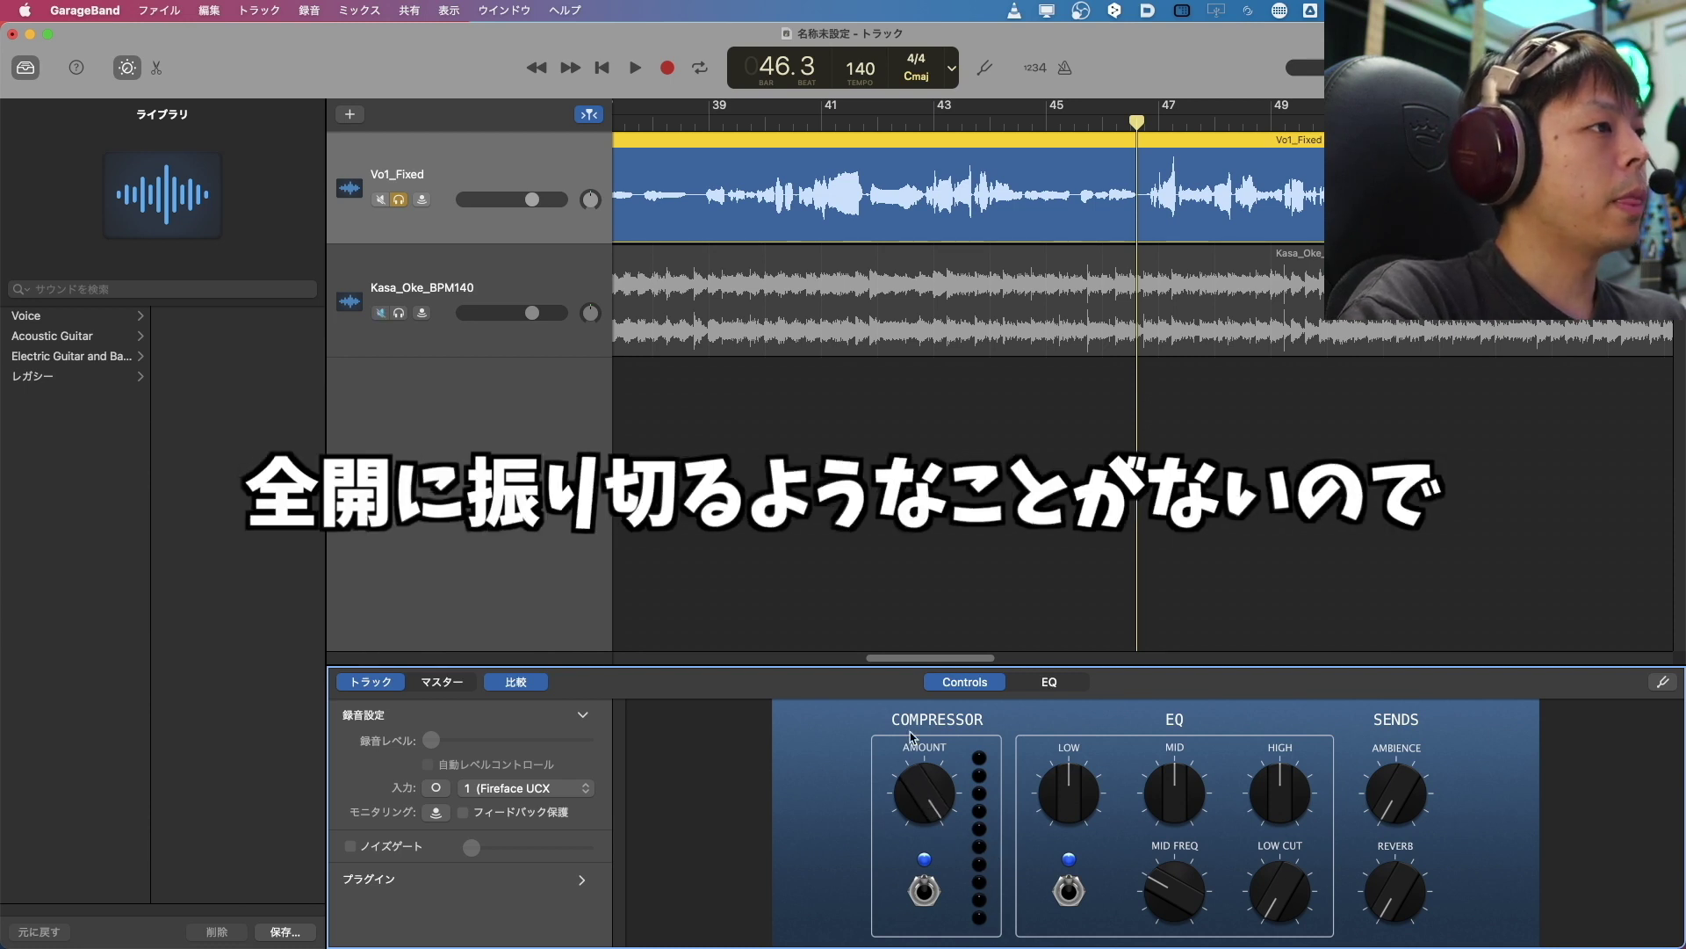
# Try a lower Compressor Amount on the vocal track with playback stopped.
pyautogui.moveTo(931, 806); pyautogui.dragTo(925, 786)
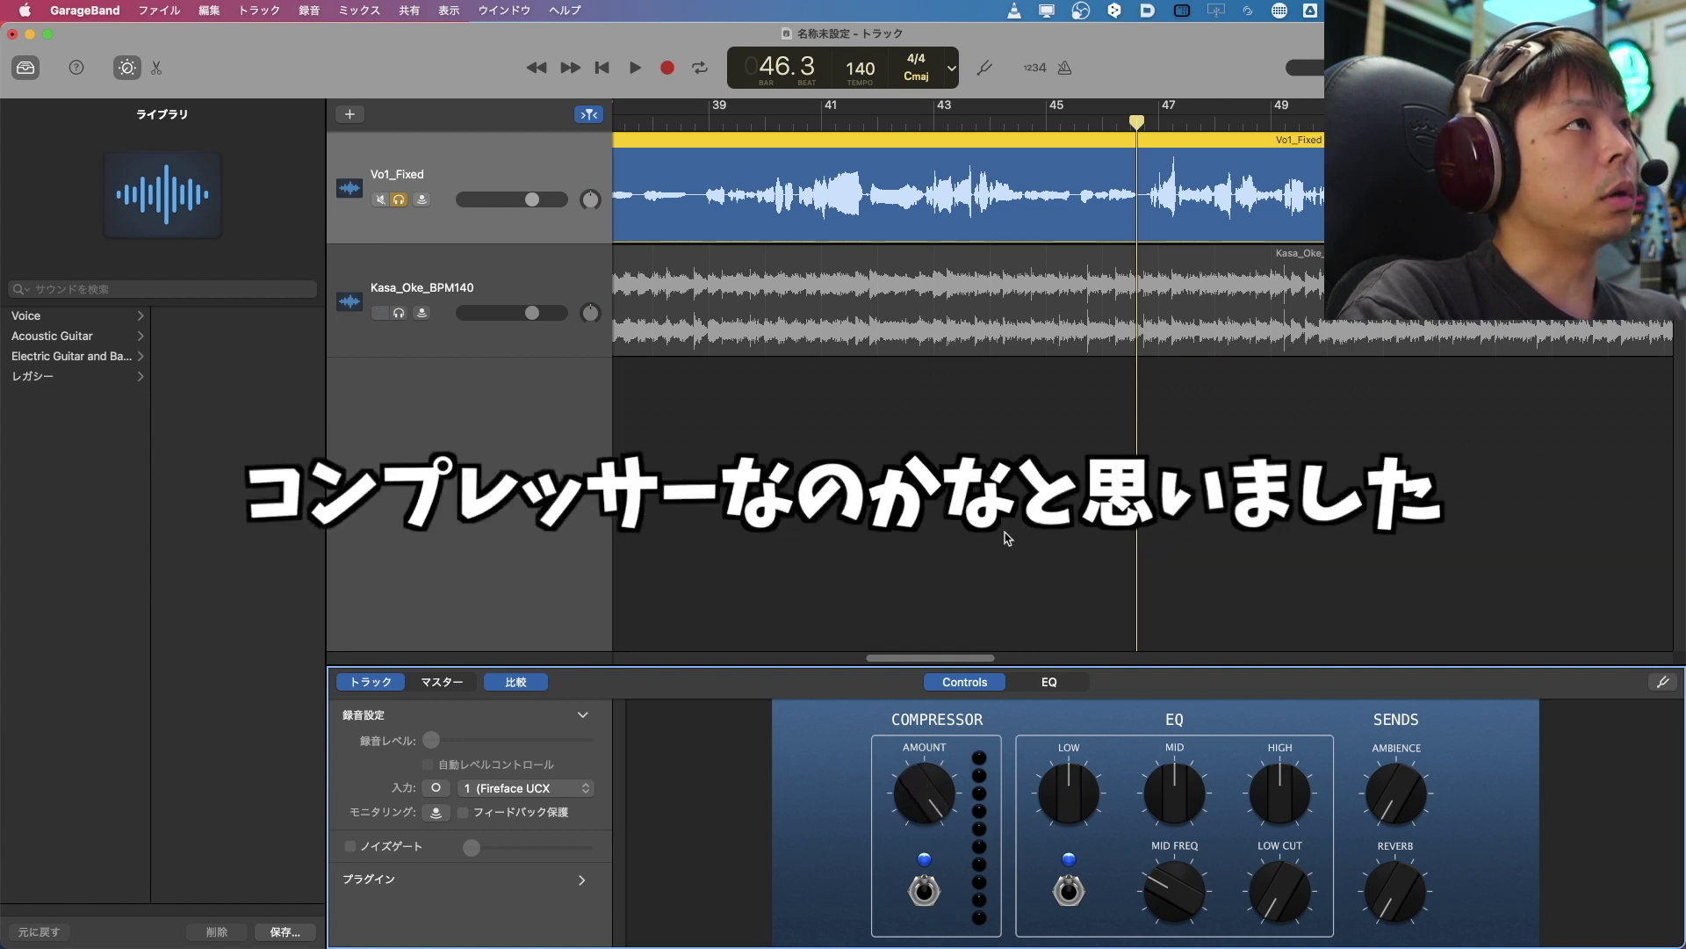
pyautogui.hscroll(2, 1004, 539)
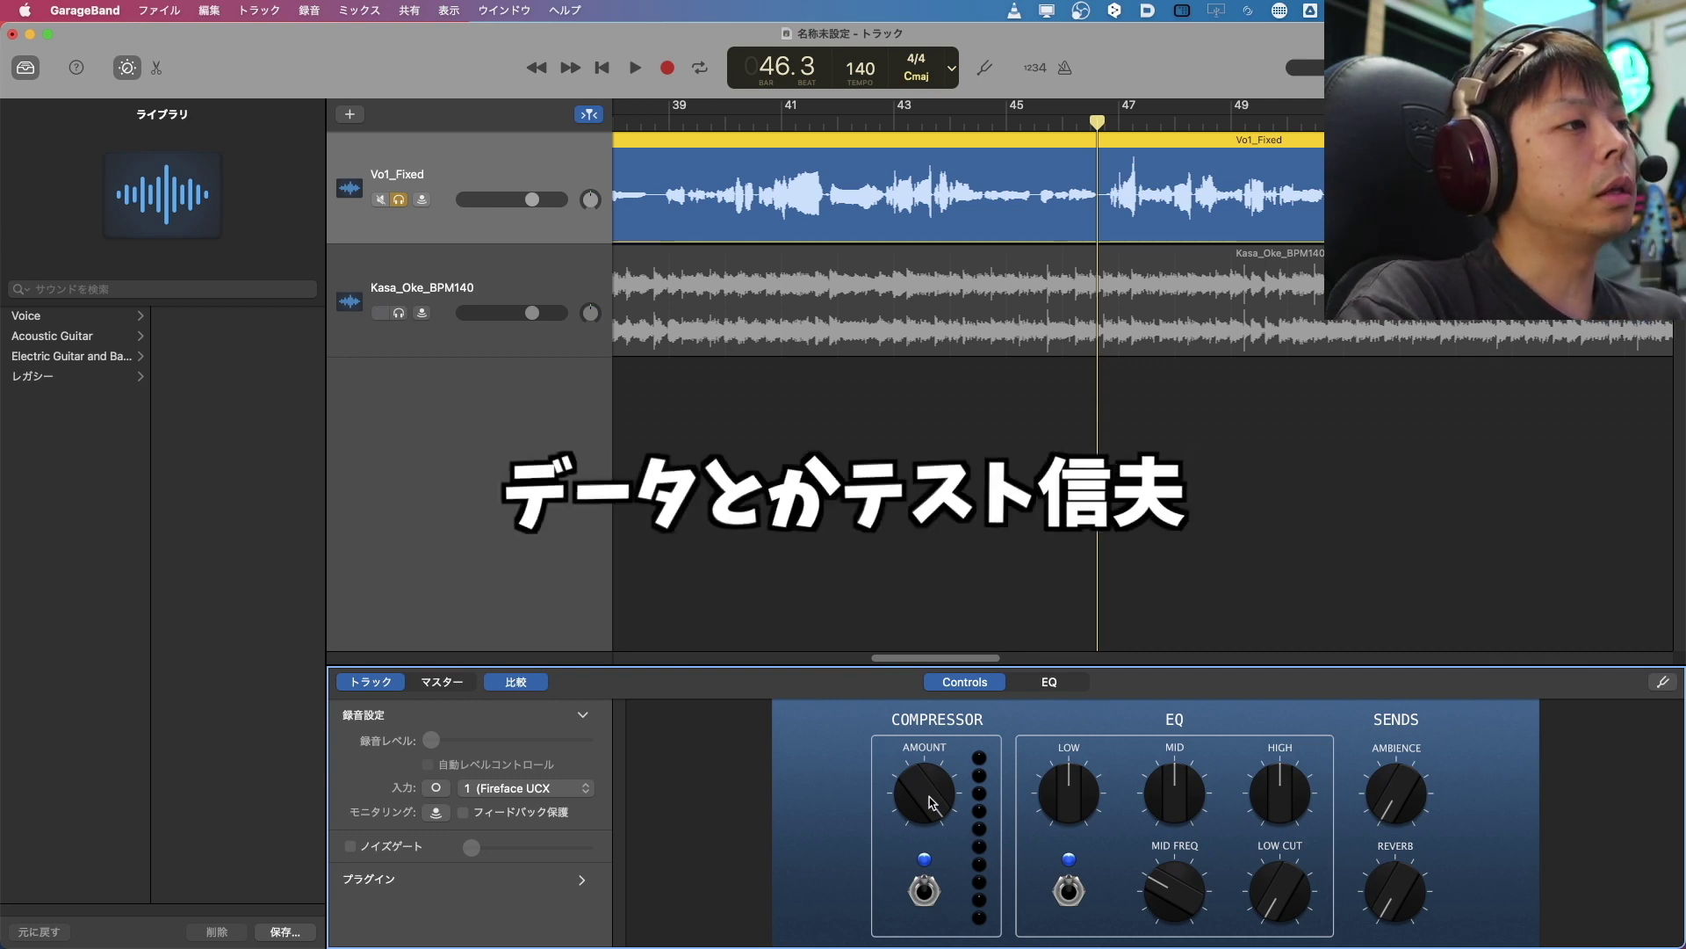
pyautogui.moveTo(933, 804); pyautogui.dragTo(938, 752)
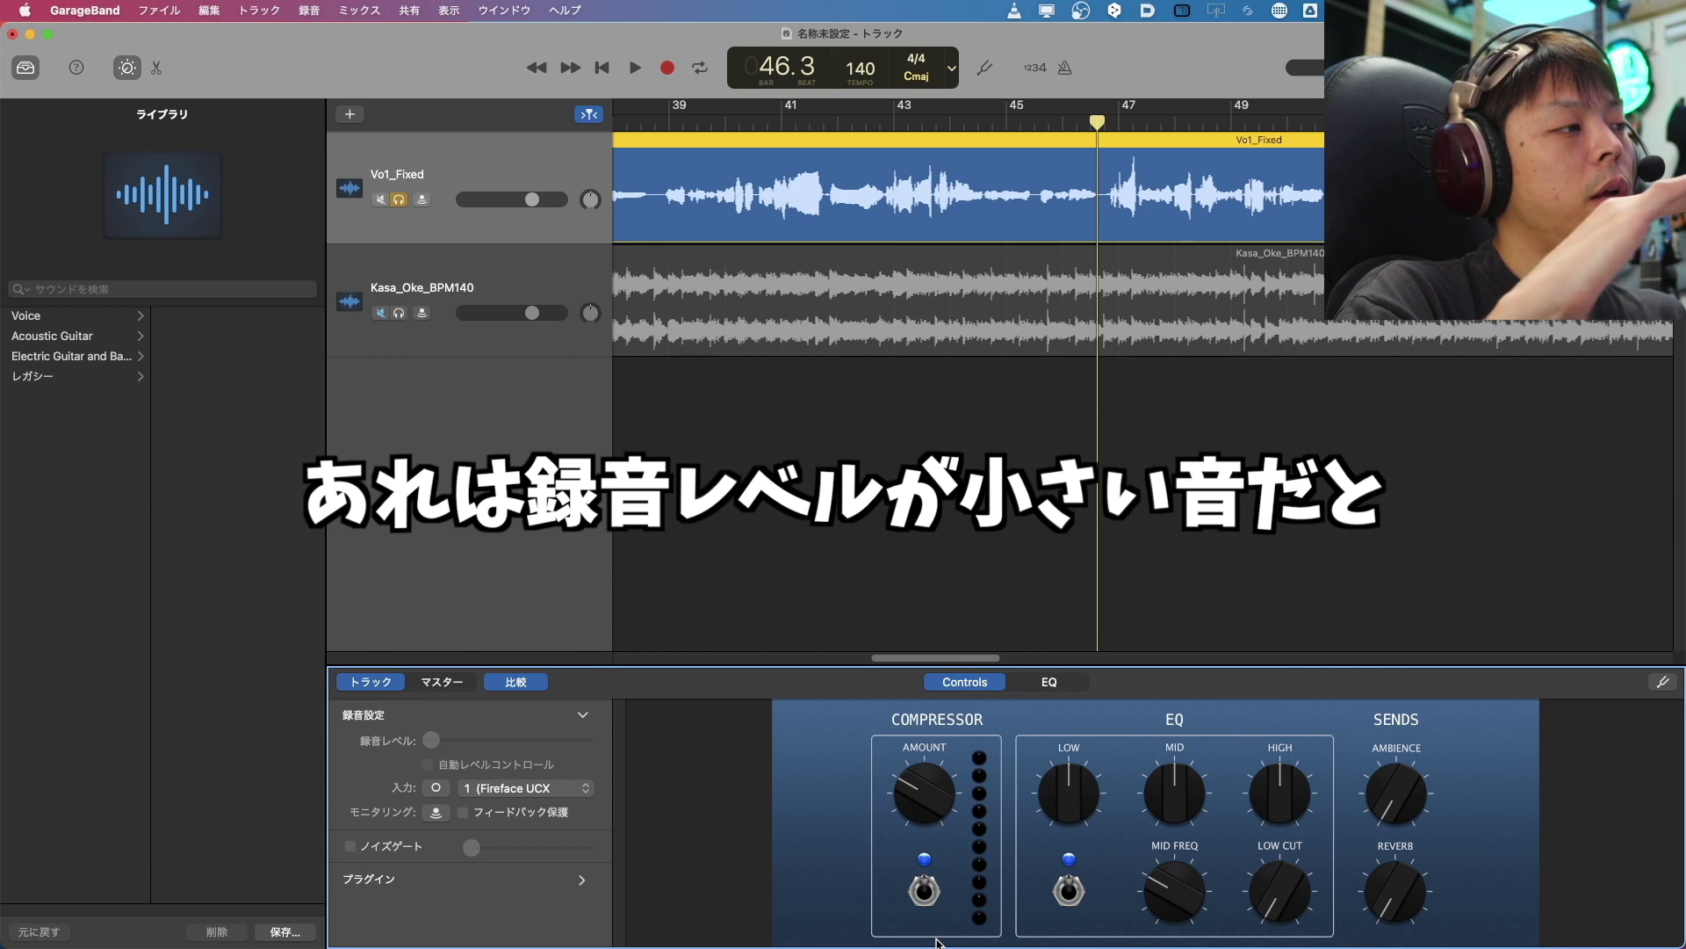
# Set the vocal's Compressor Amount to maximum and play the soloed vocal from about bar 46.
pyautogui.moveTo(922, 786); pyautogui.dragTo(933, 533)
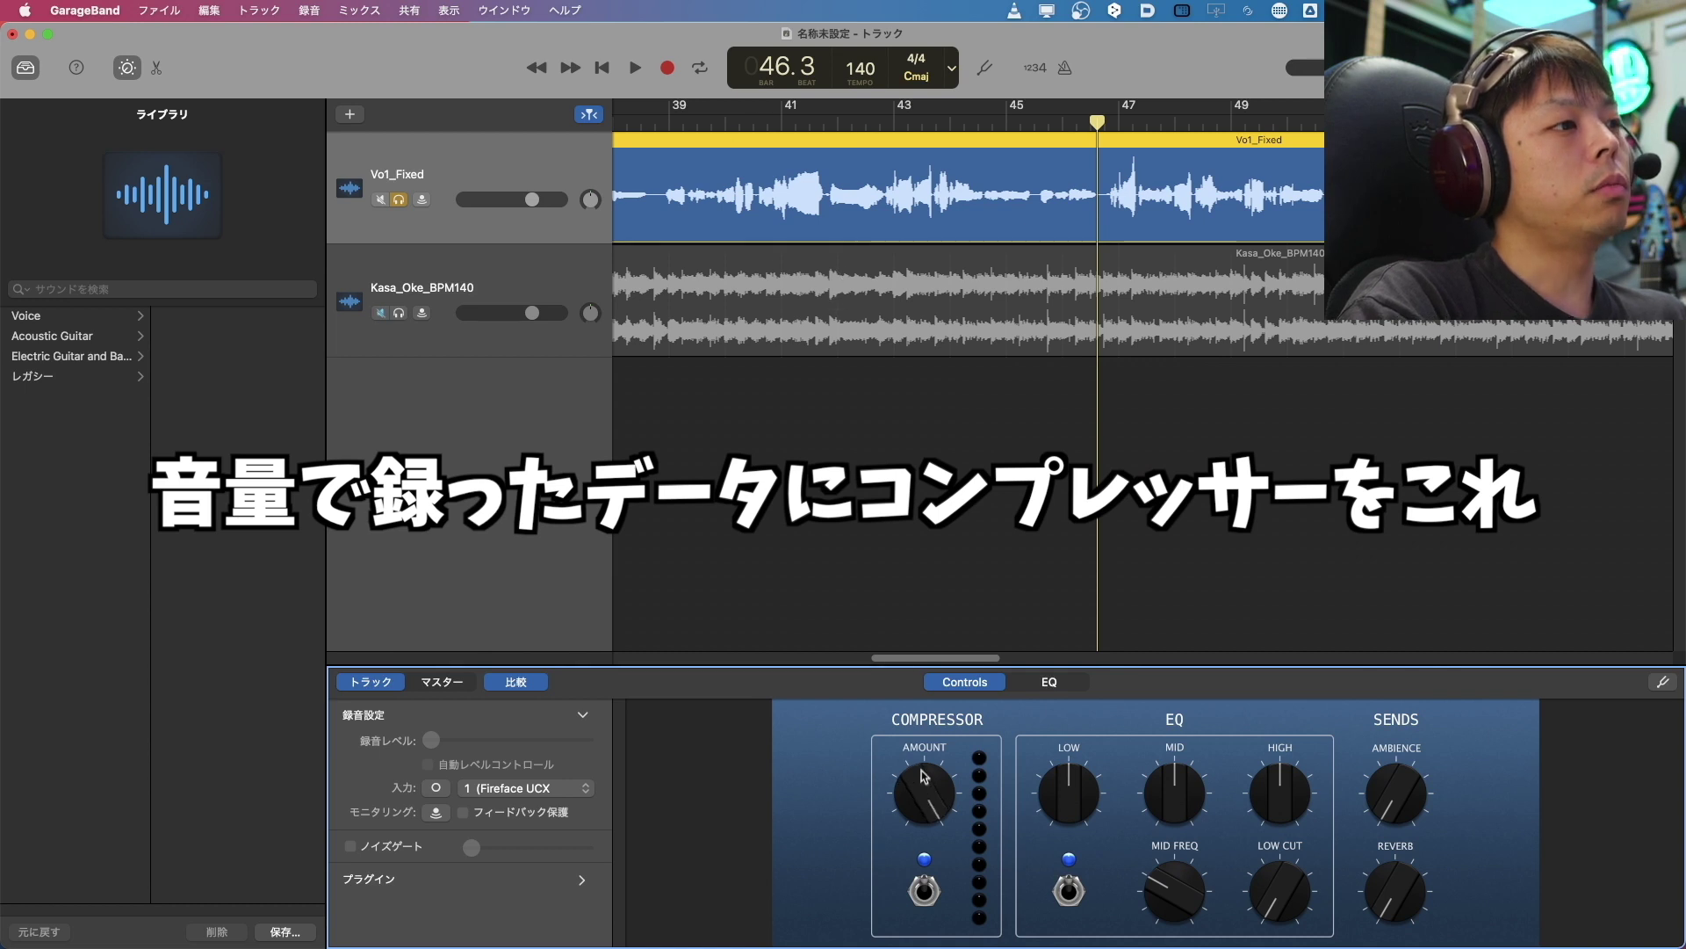
pyautogui.moveTo(924, 765); pyautogui.dragTo(924, 751)
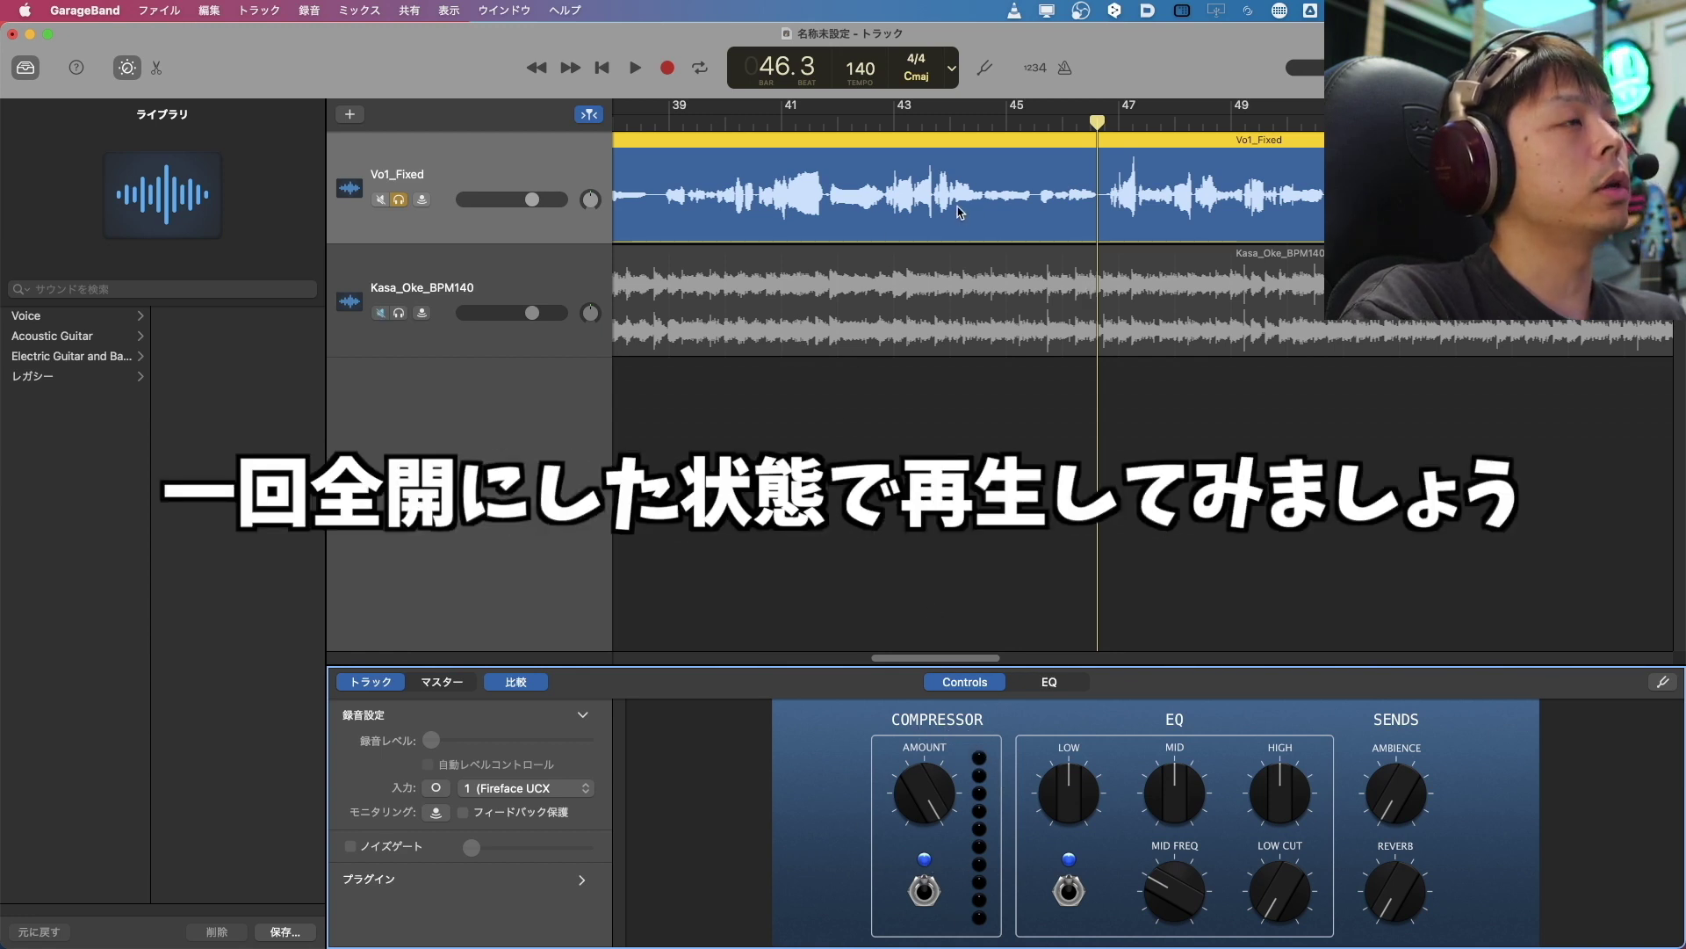
pyautogui.press('space')
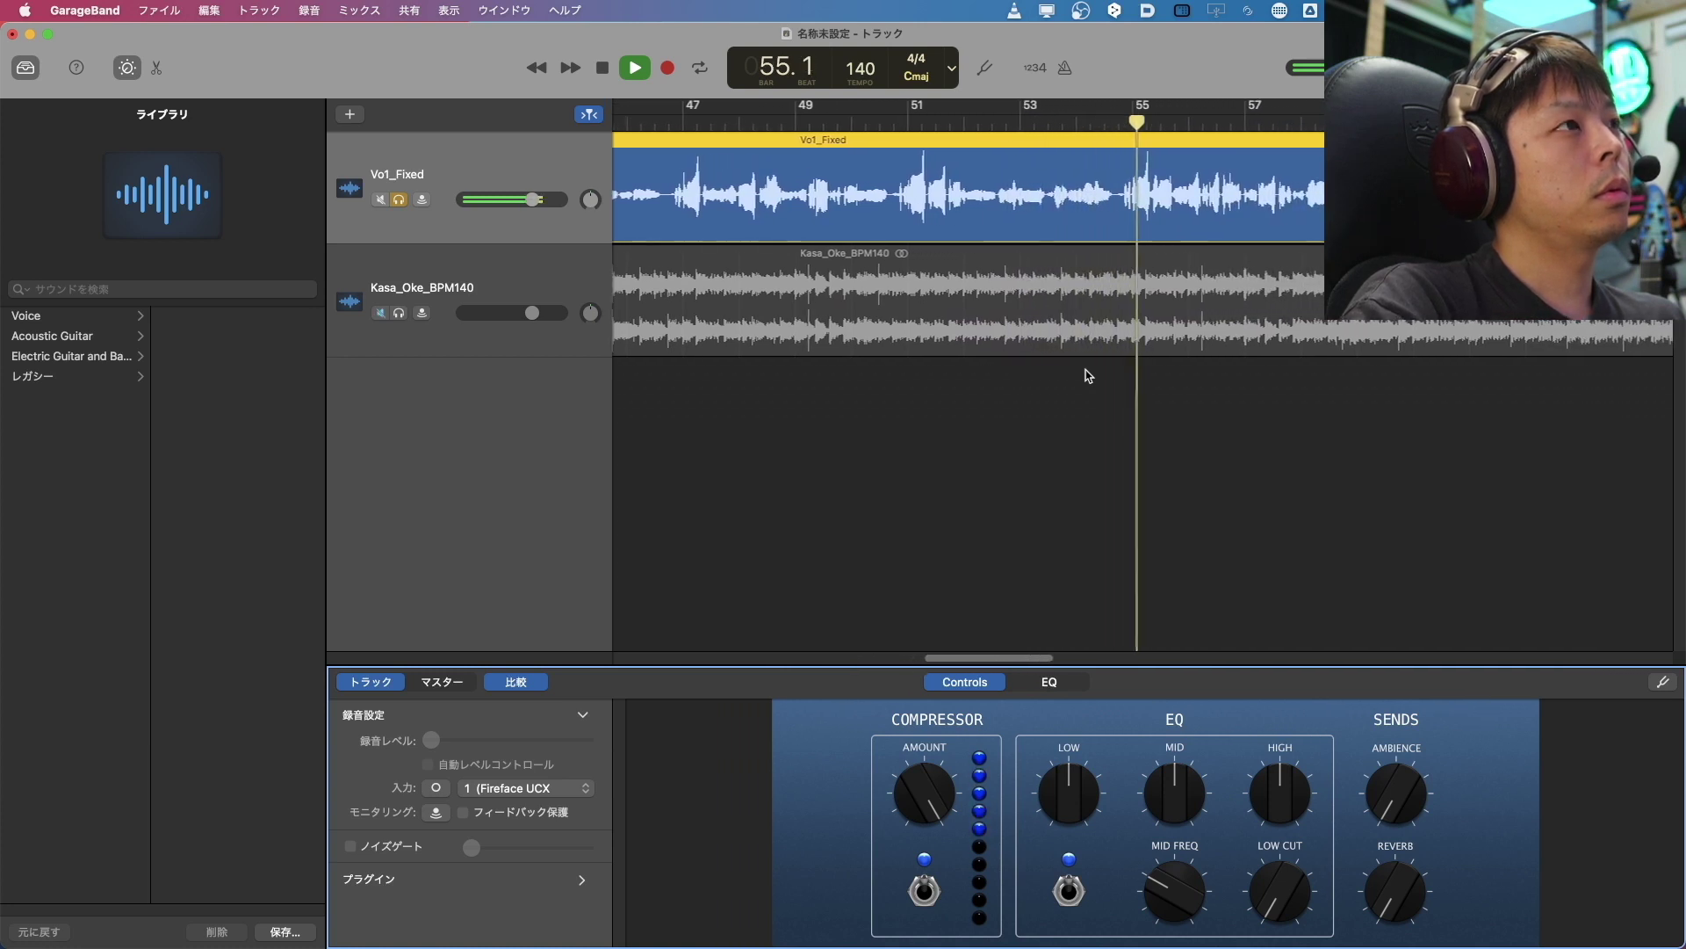
pyautogui.press('space')
# Turn off the vocal's solo and play it together with the backing track through the chorus around bar 42.
pyautogui.hscroll(-3, 1049, 470)
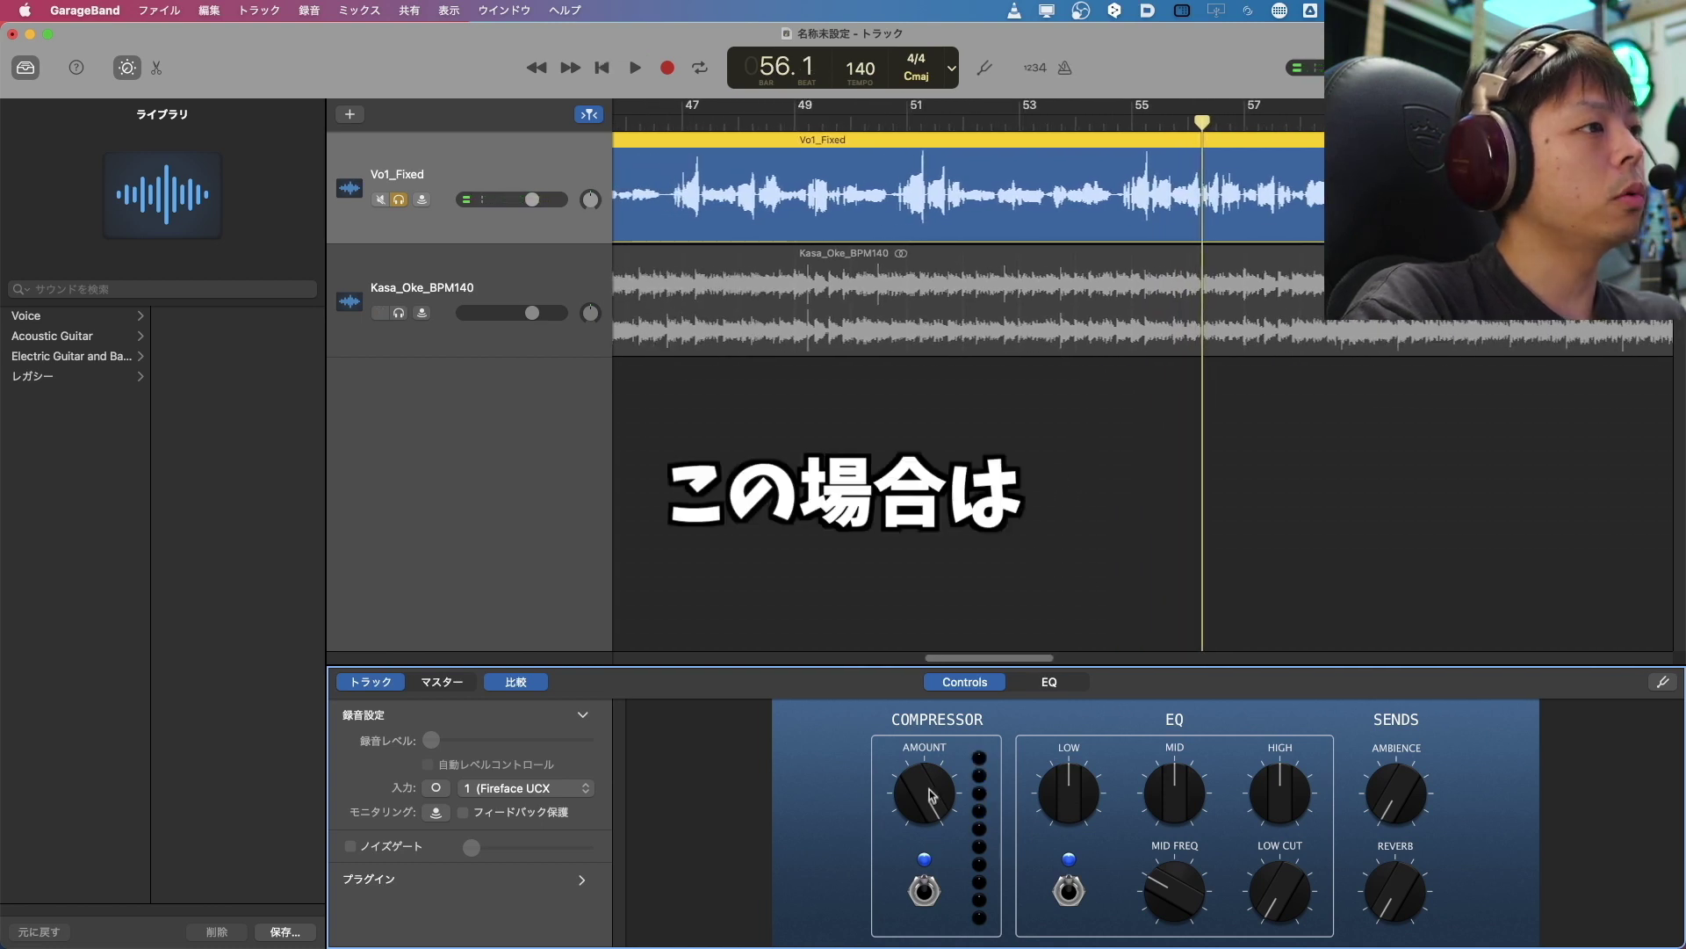
pyautogui.click(400, 201)
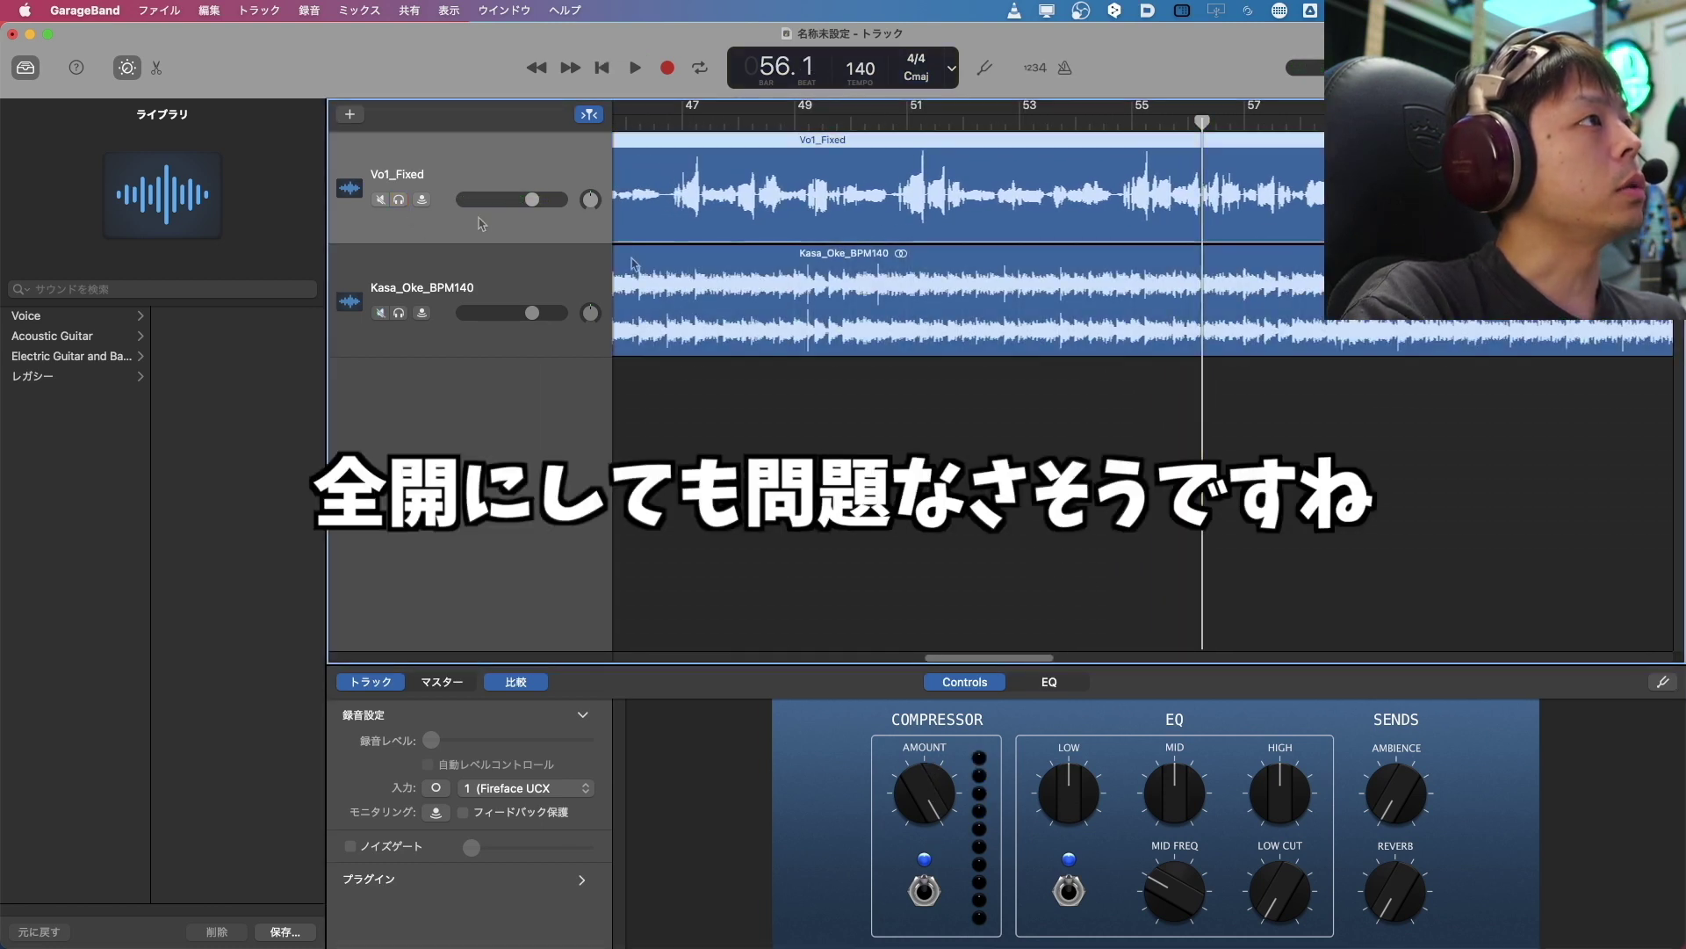
pyautogui.hscroll(-4, 830, 154)
pyautogui.click(753, 112)
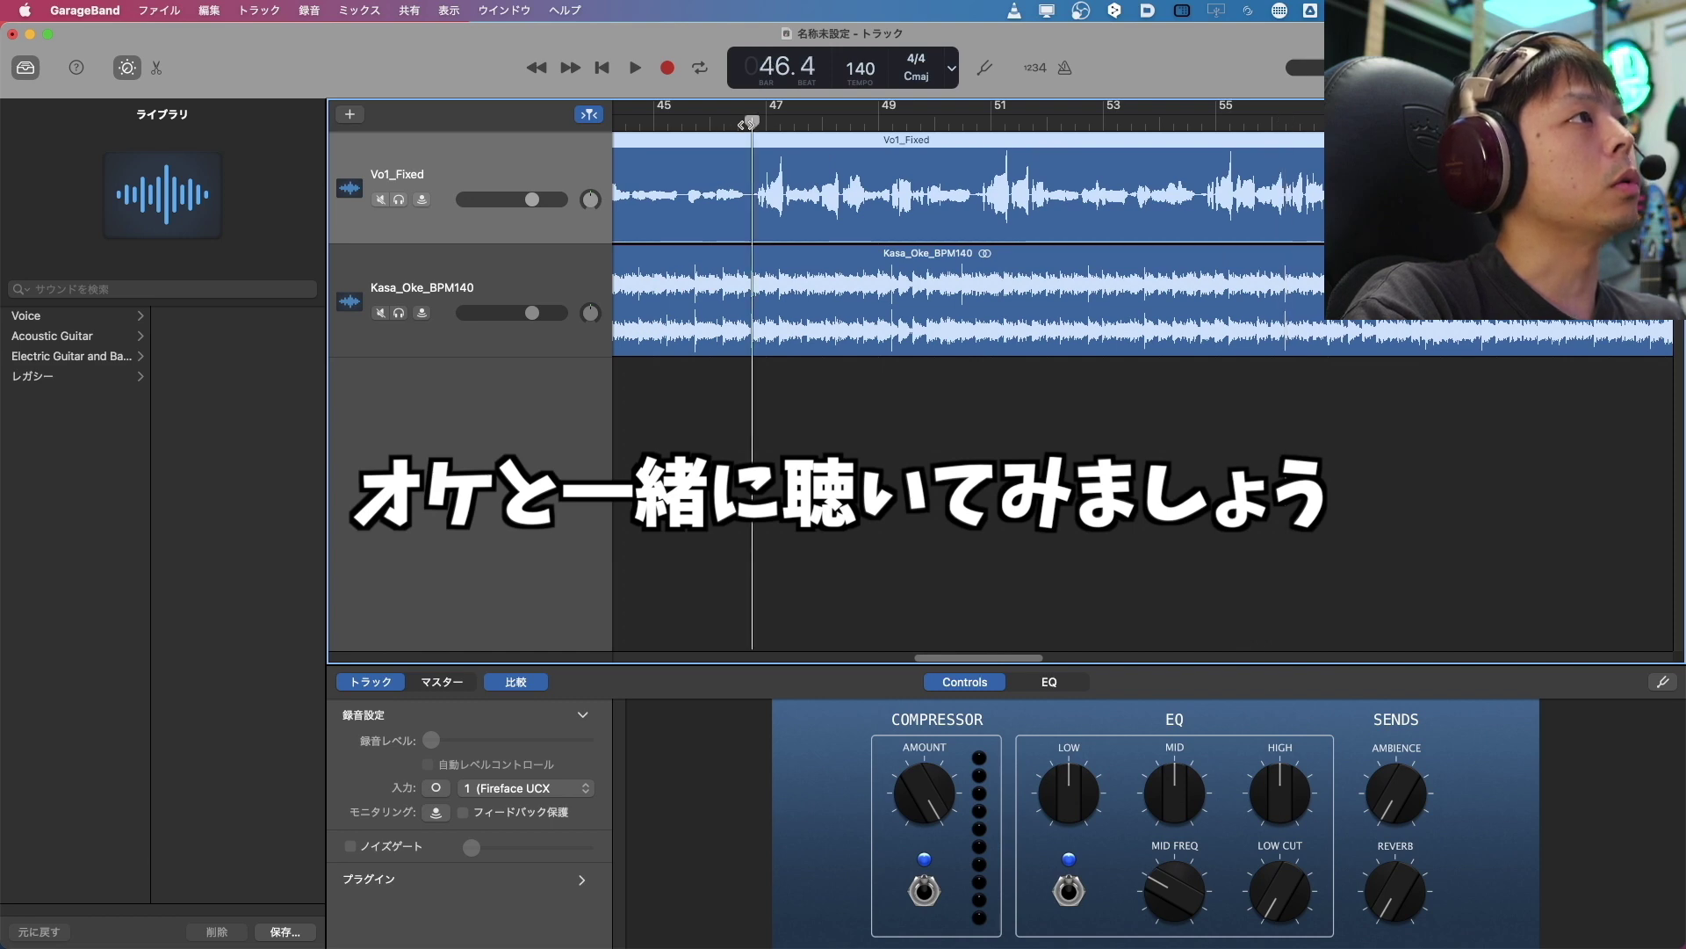
pyautogui.hscroll(-8, 1092, 452)
pyautogui.press('space')
pyautogui.hscroll(-2, 1092, 452)
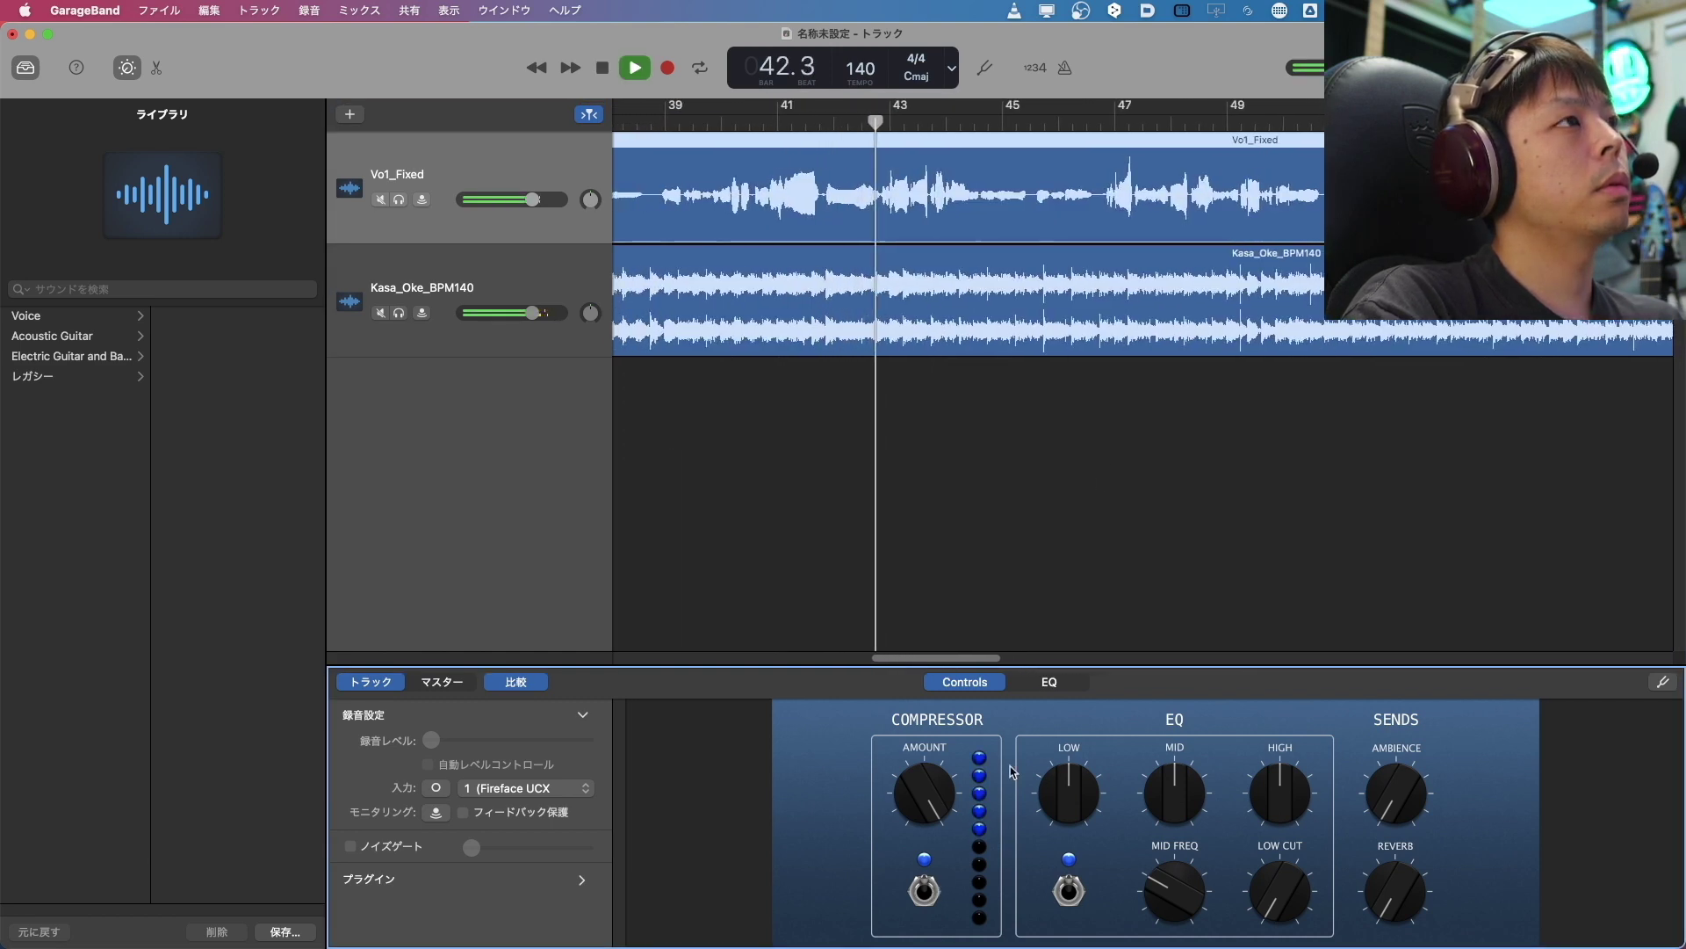
pyautogui.hscroll(-2, 925, 893)
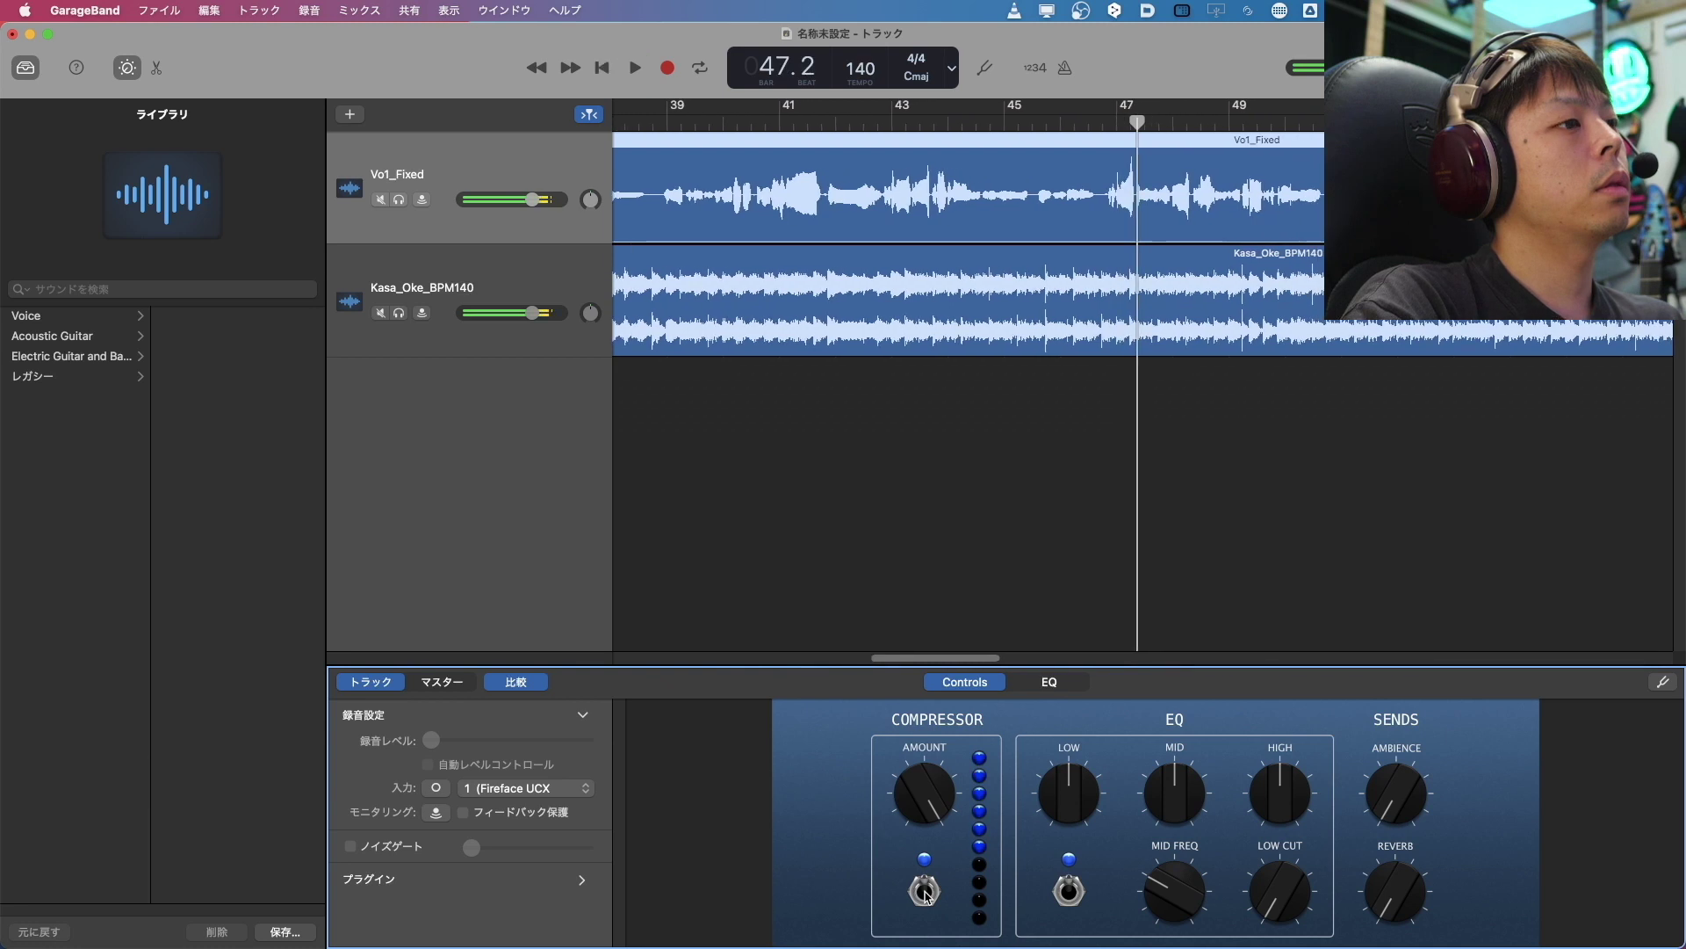
# Bypass the vocal's compressor to compare the chorus without it, and switch the compressor back on.
pyautogui.click(925, 893)
pyautogui.click(1050, 448)
pyautogui.press('space')
pyautogui.press('space')
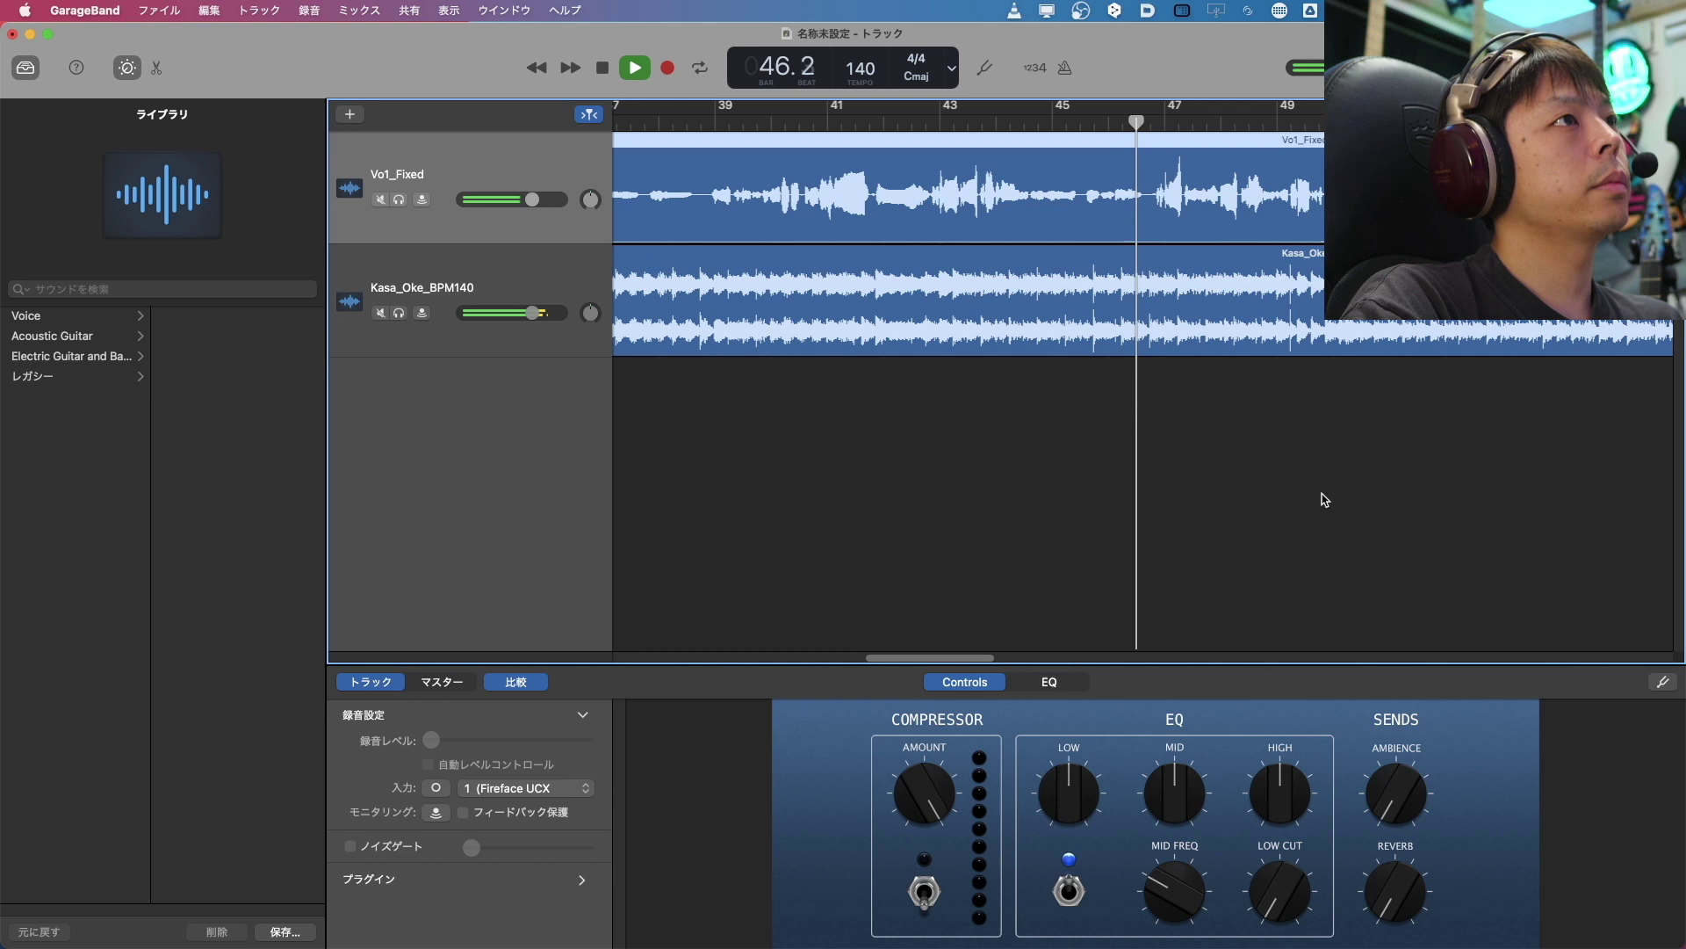
pyautogui.press('space')
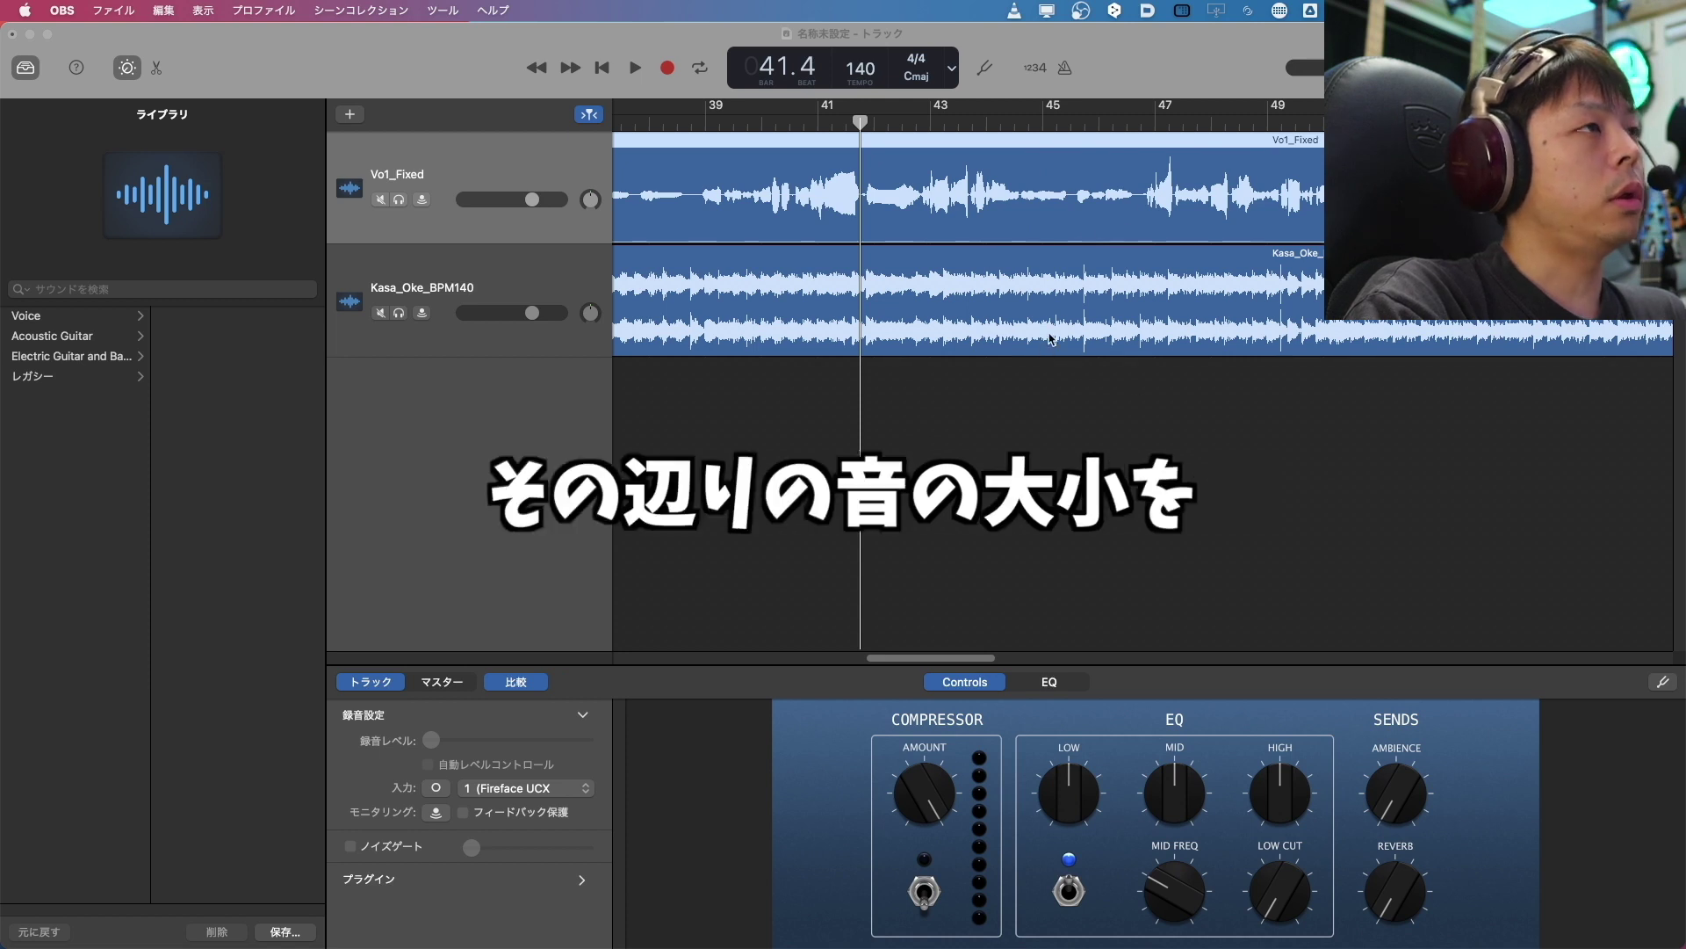
pyautogui.click(924, 891)
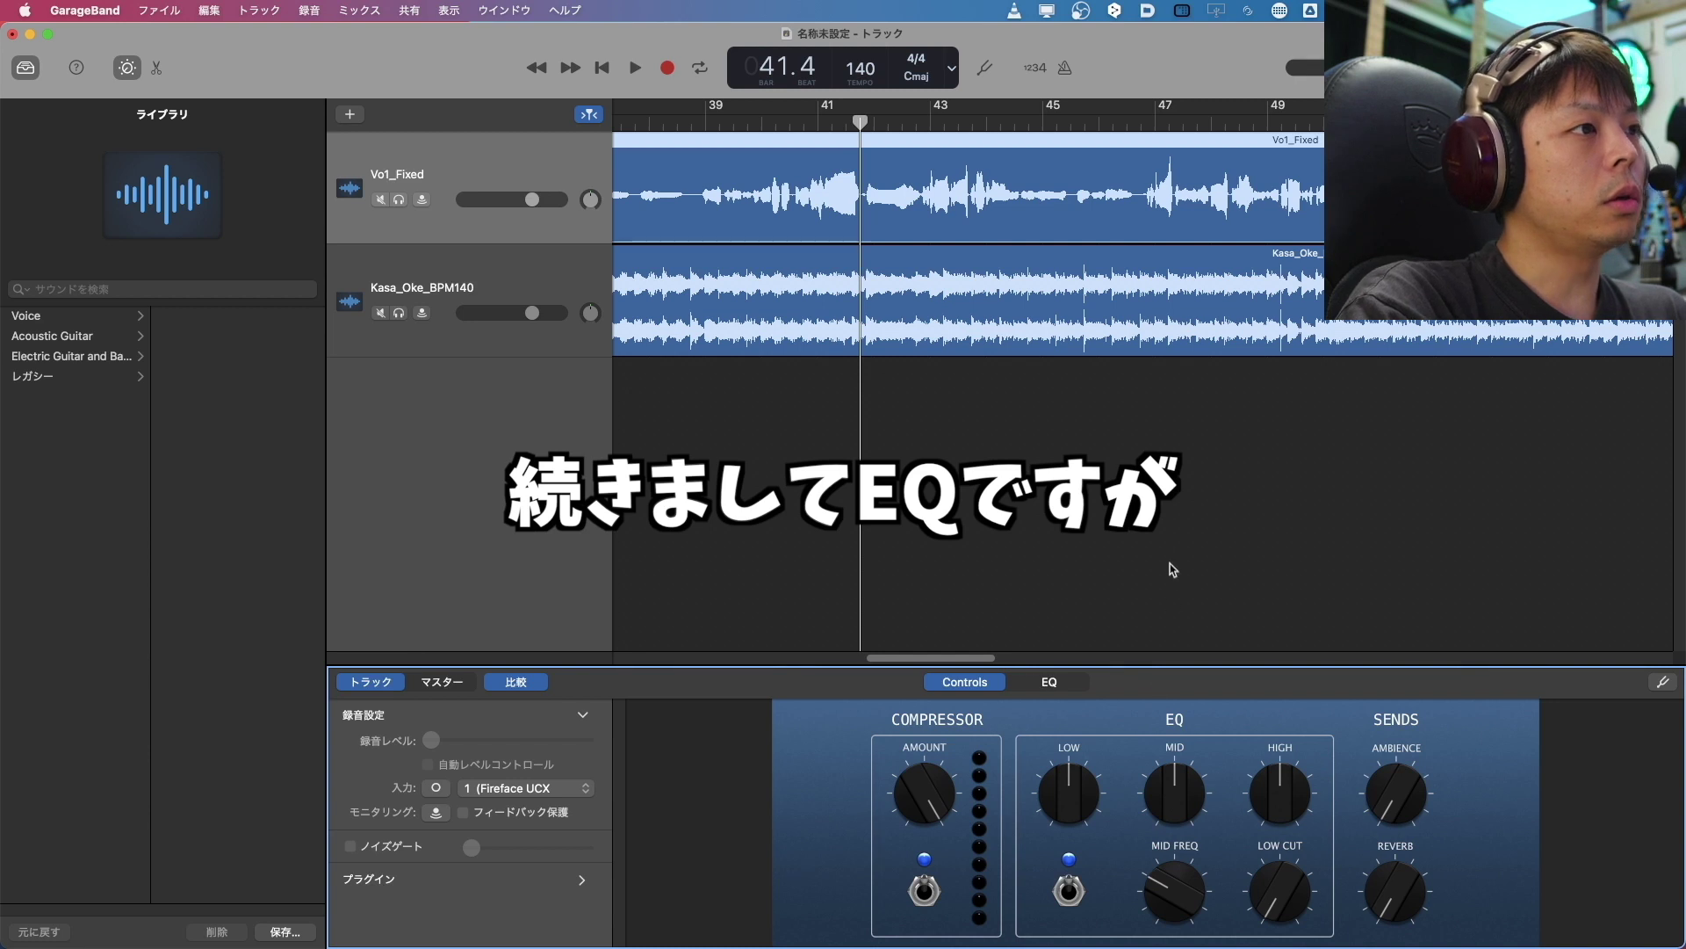
# Solo the vocal, place the playhead at about bar 40 and raise the EQ's Low Cut past its midpoint.
pyautogui.press('s')
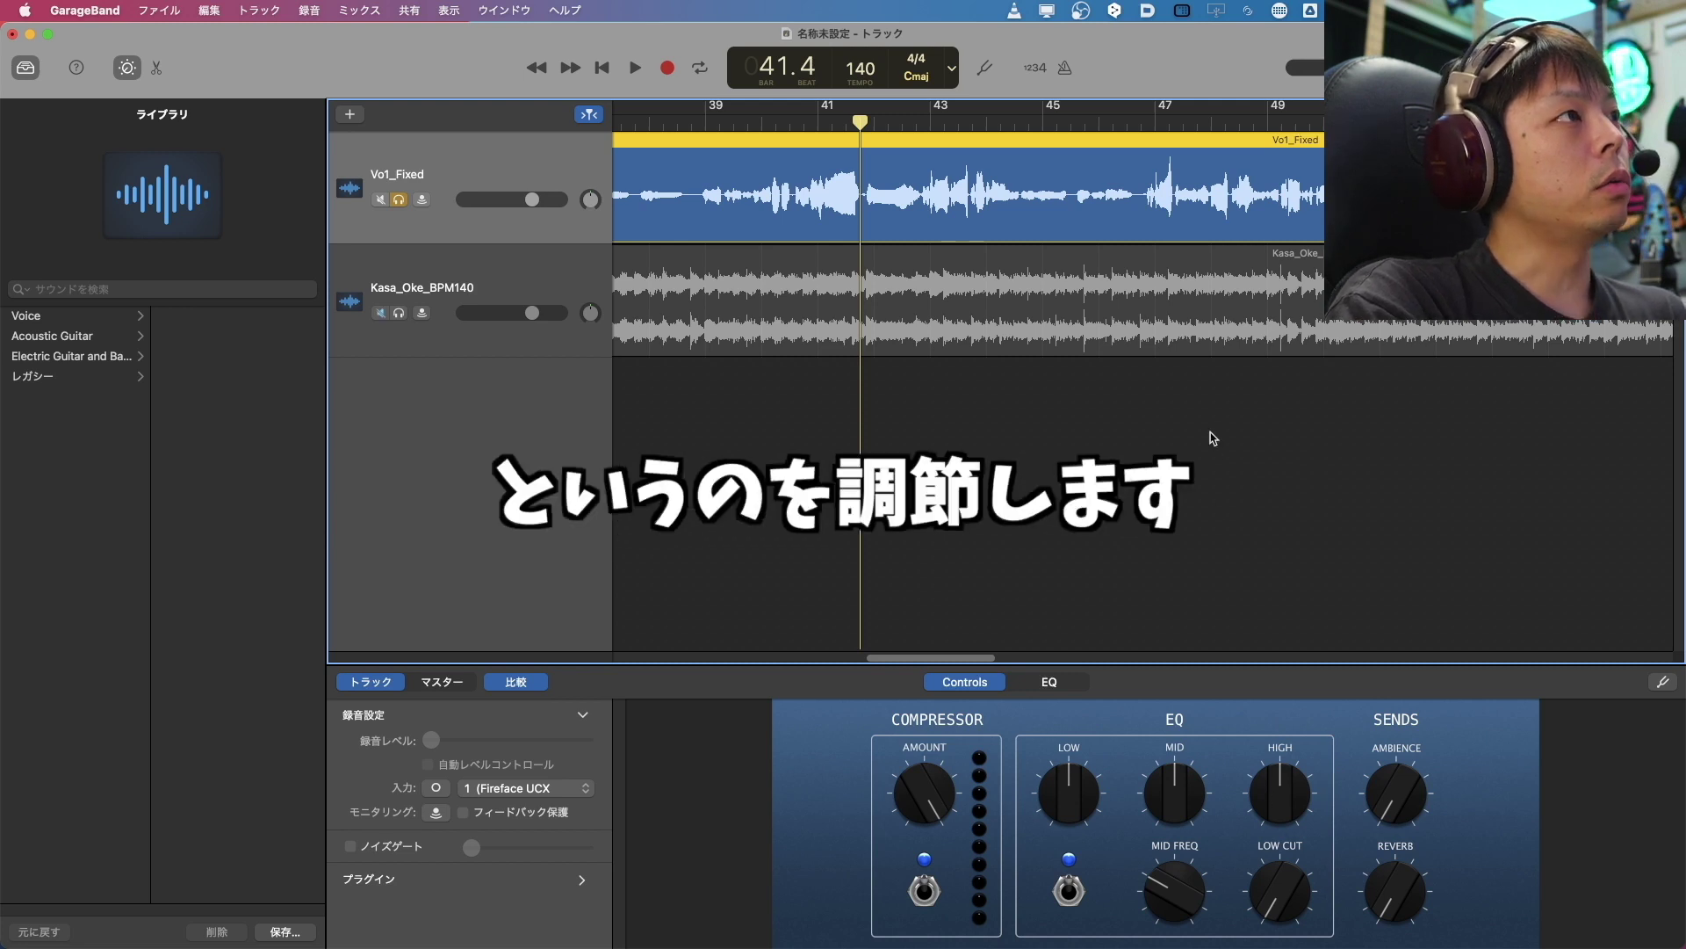
pyautogui.click(776, 119)
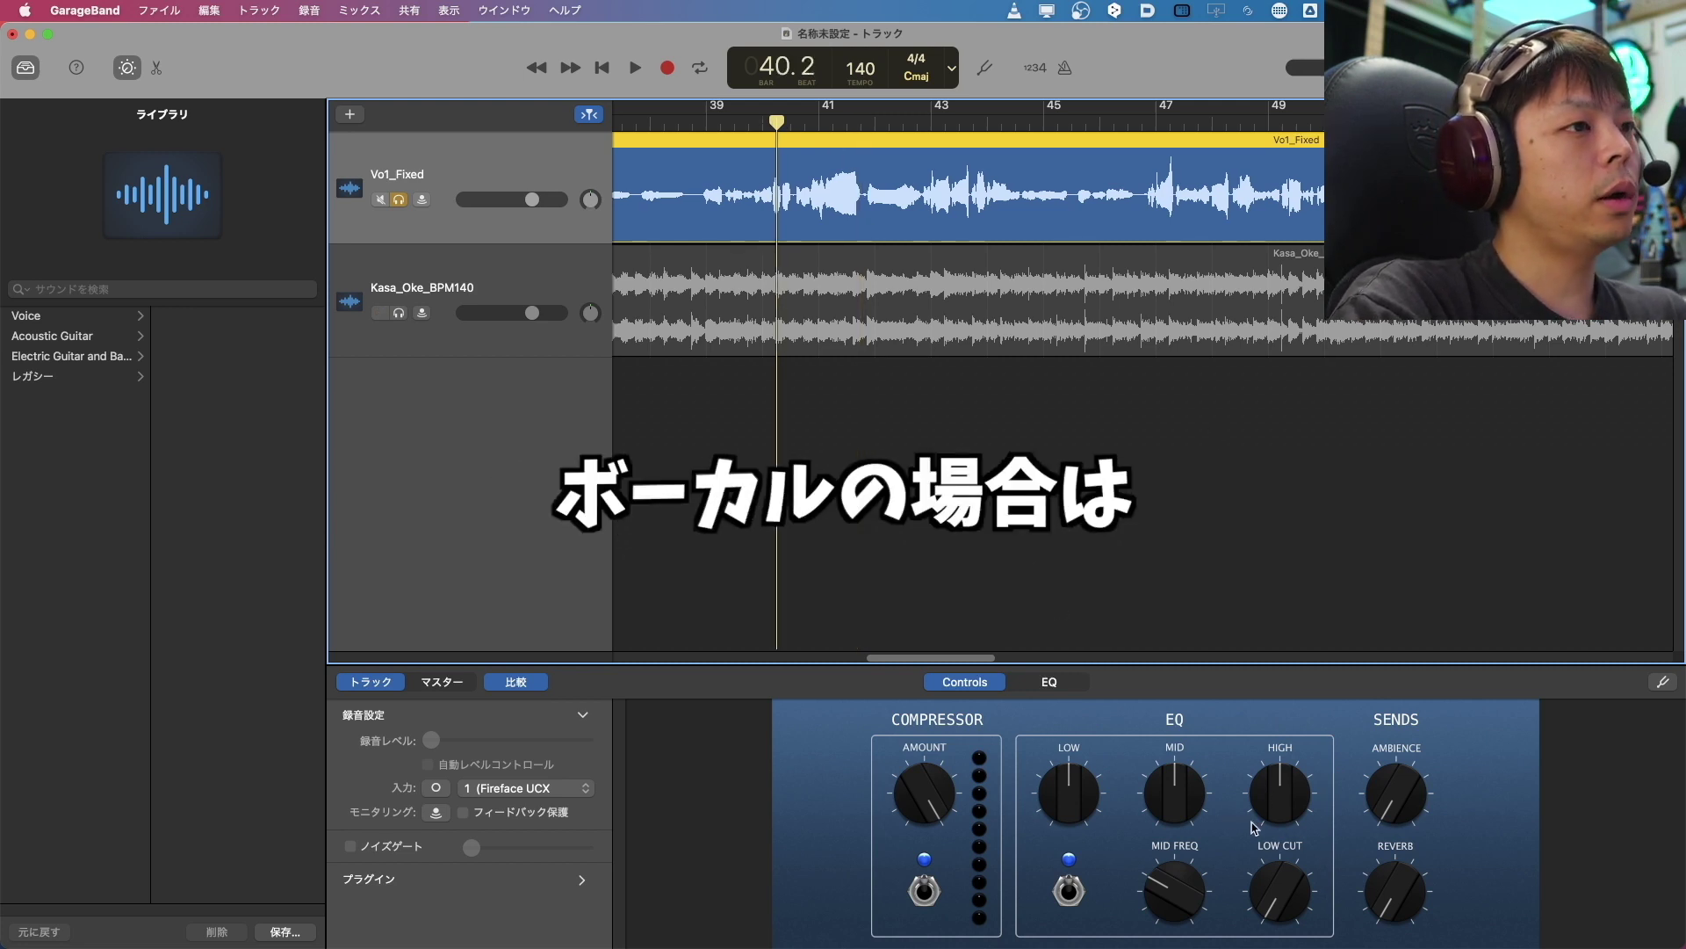
pyautogui.moveTo(1283, 900); pyautogui.dragTo(1275, 808)
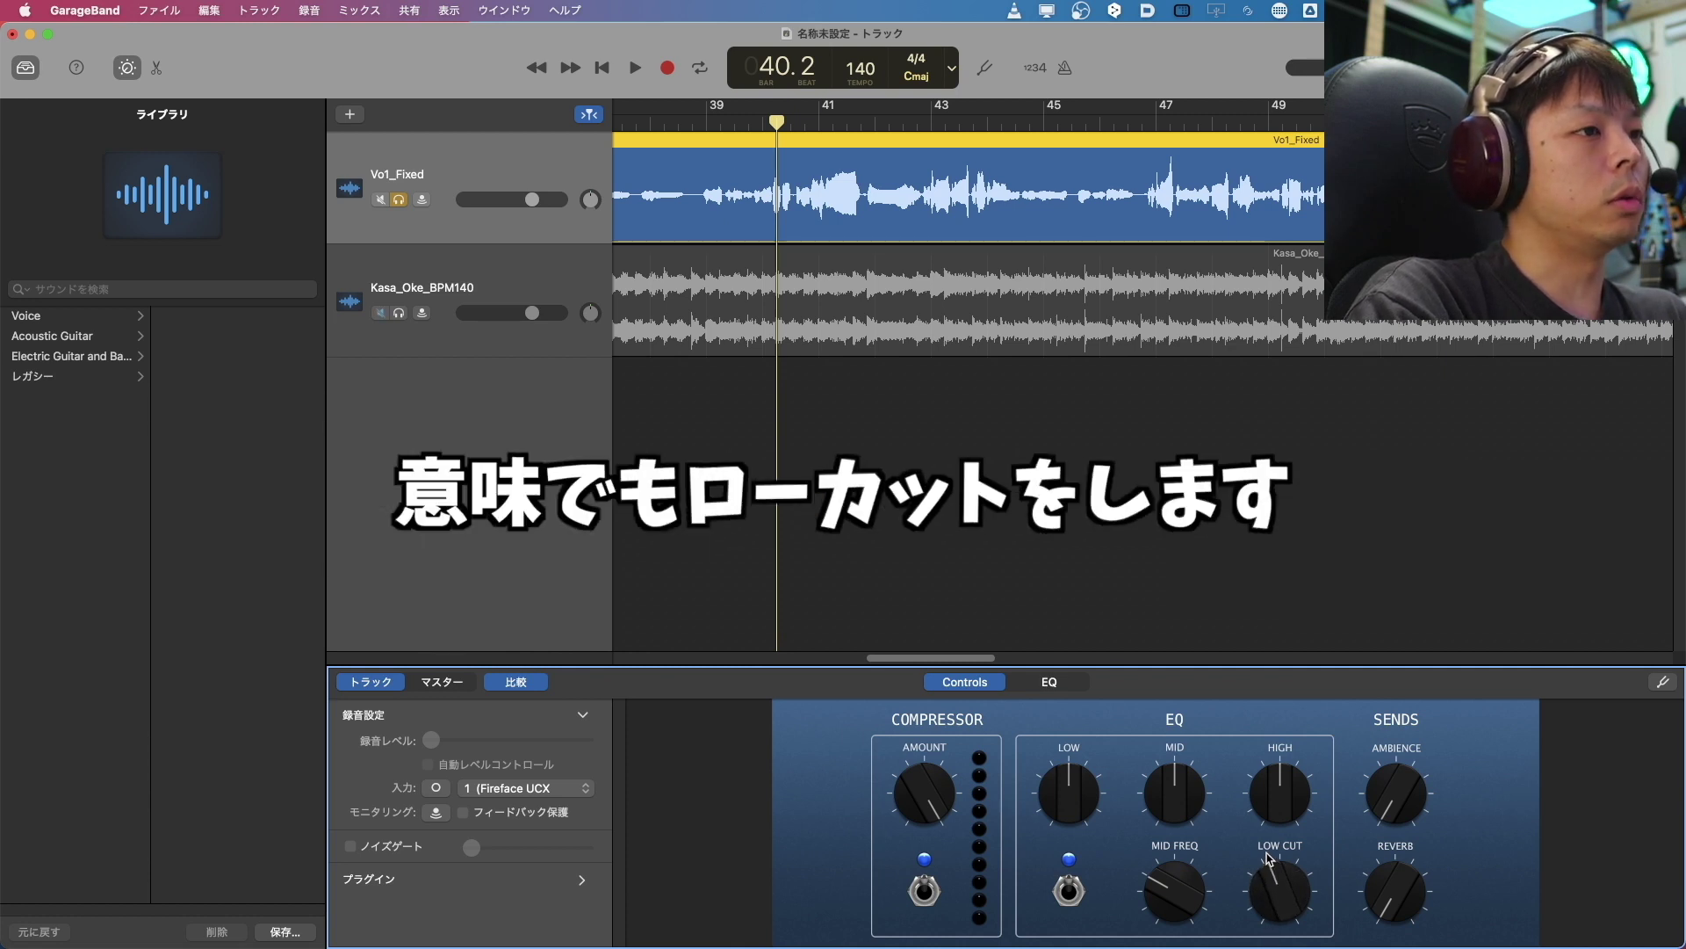
pyautogui.moveTo(1267, 858); pyautogui.dragTo(1271, 913)
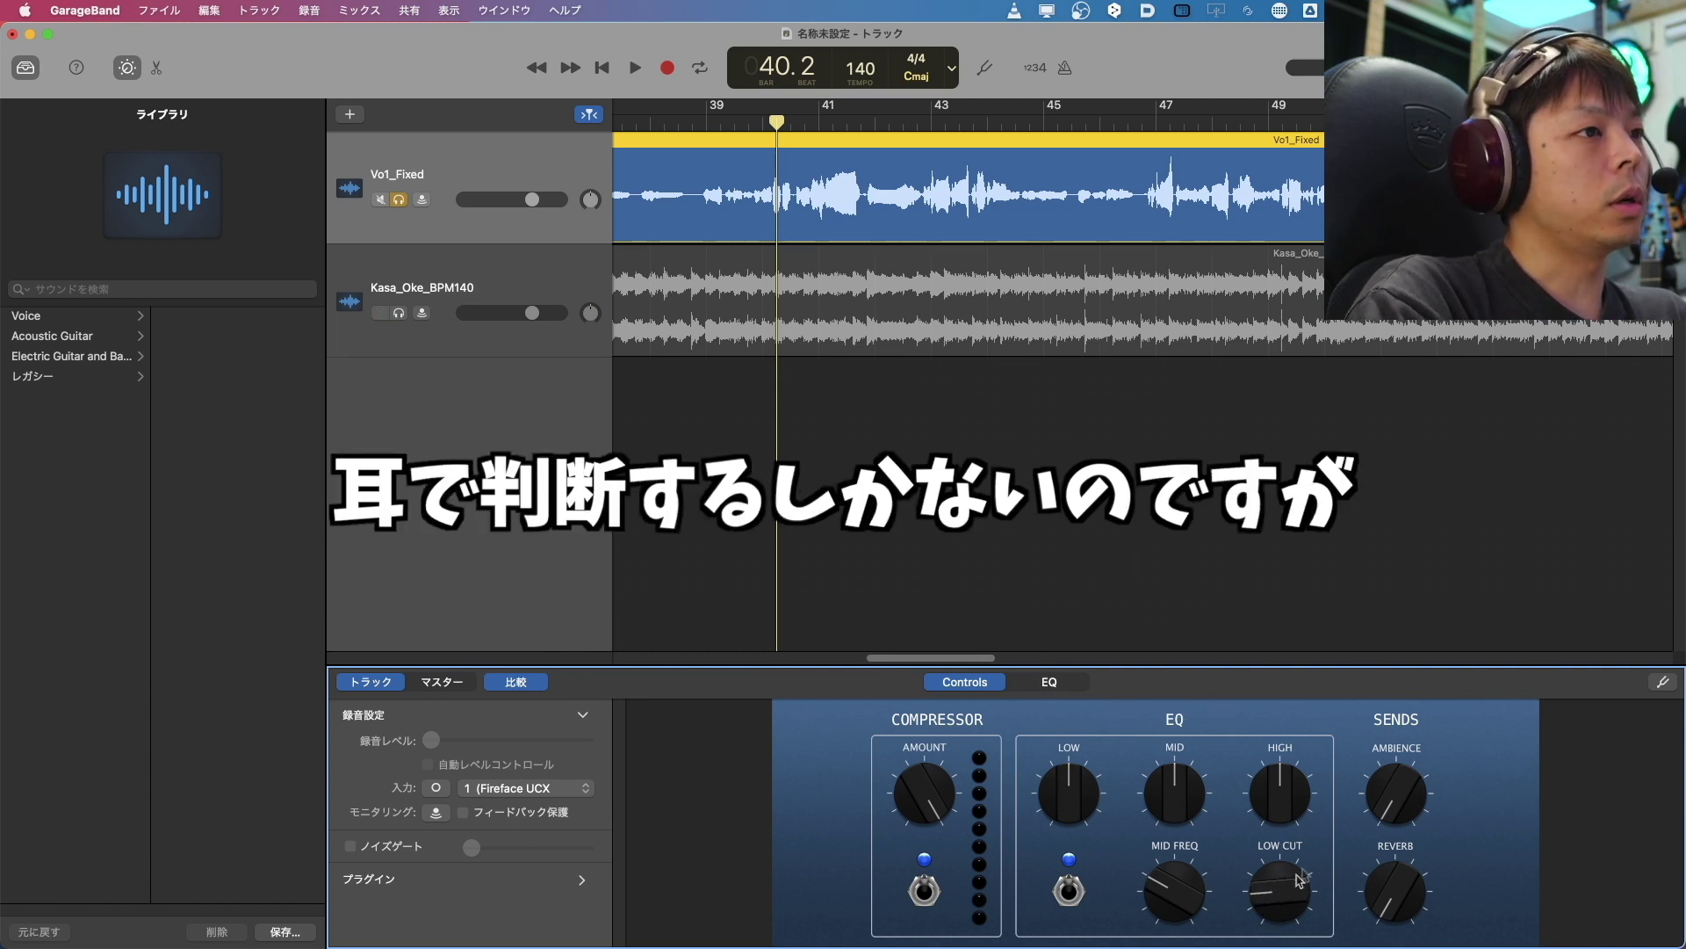
pyautogui.moveTo(1282, 901); pyautogui.dragTo(1253, 798)
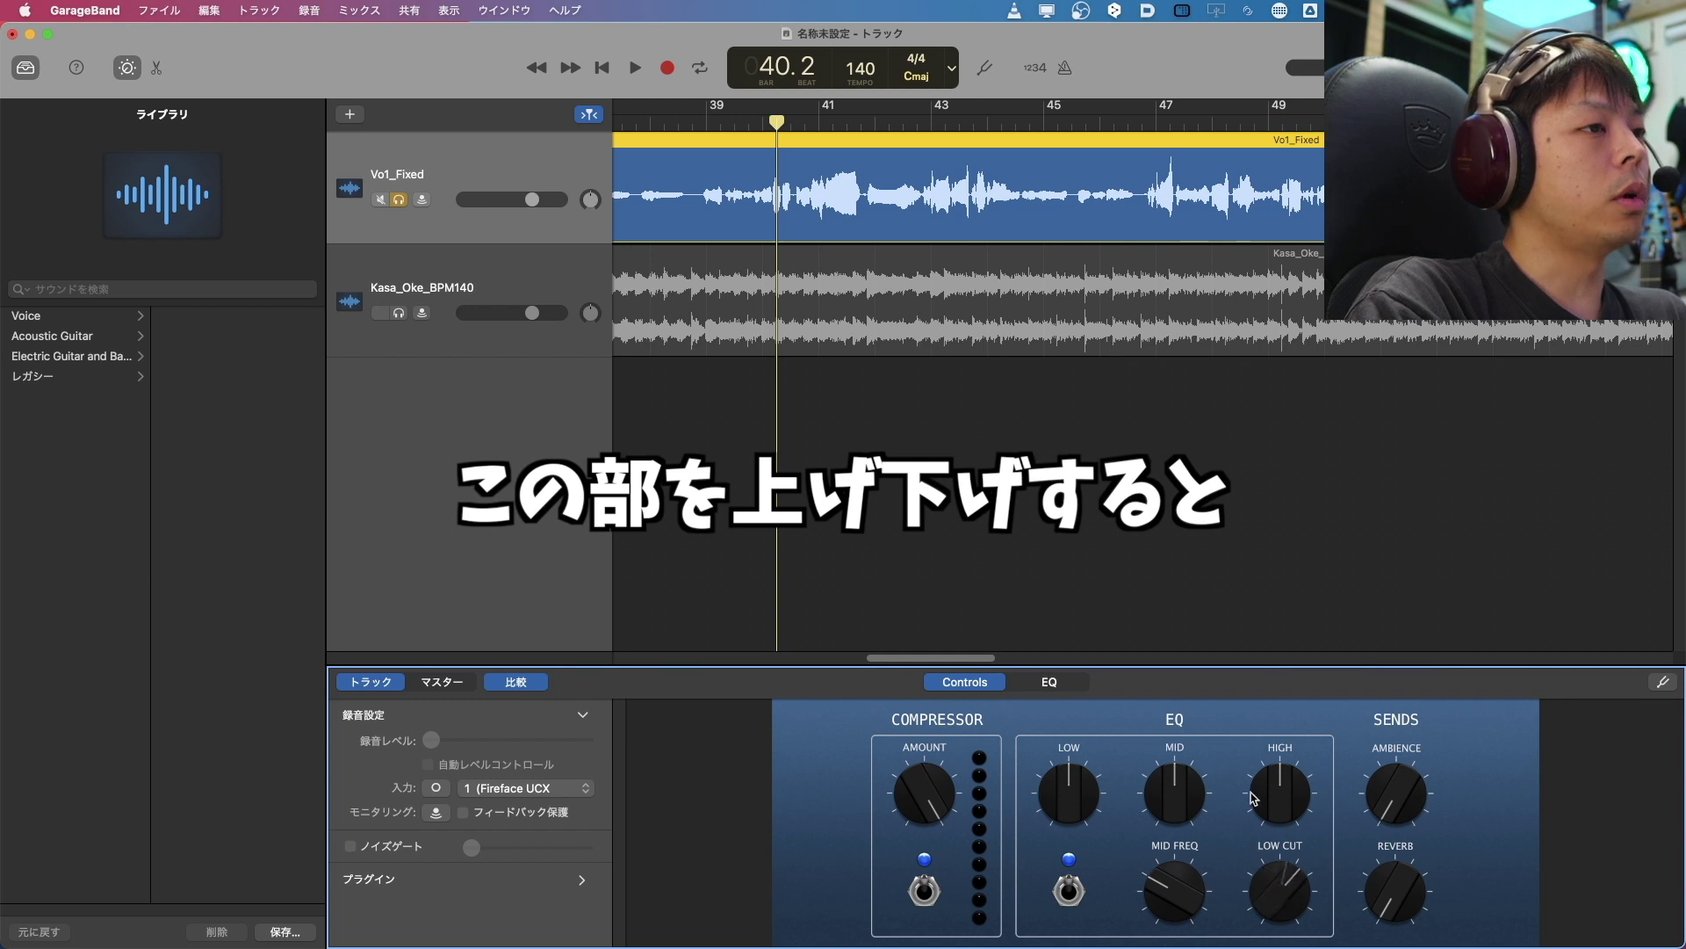
# Compare how maximum, minimum and intermediate Low Cut settings shape the vocal's EQ curve.
pyautogui.click(1048, 683)
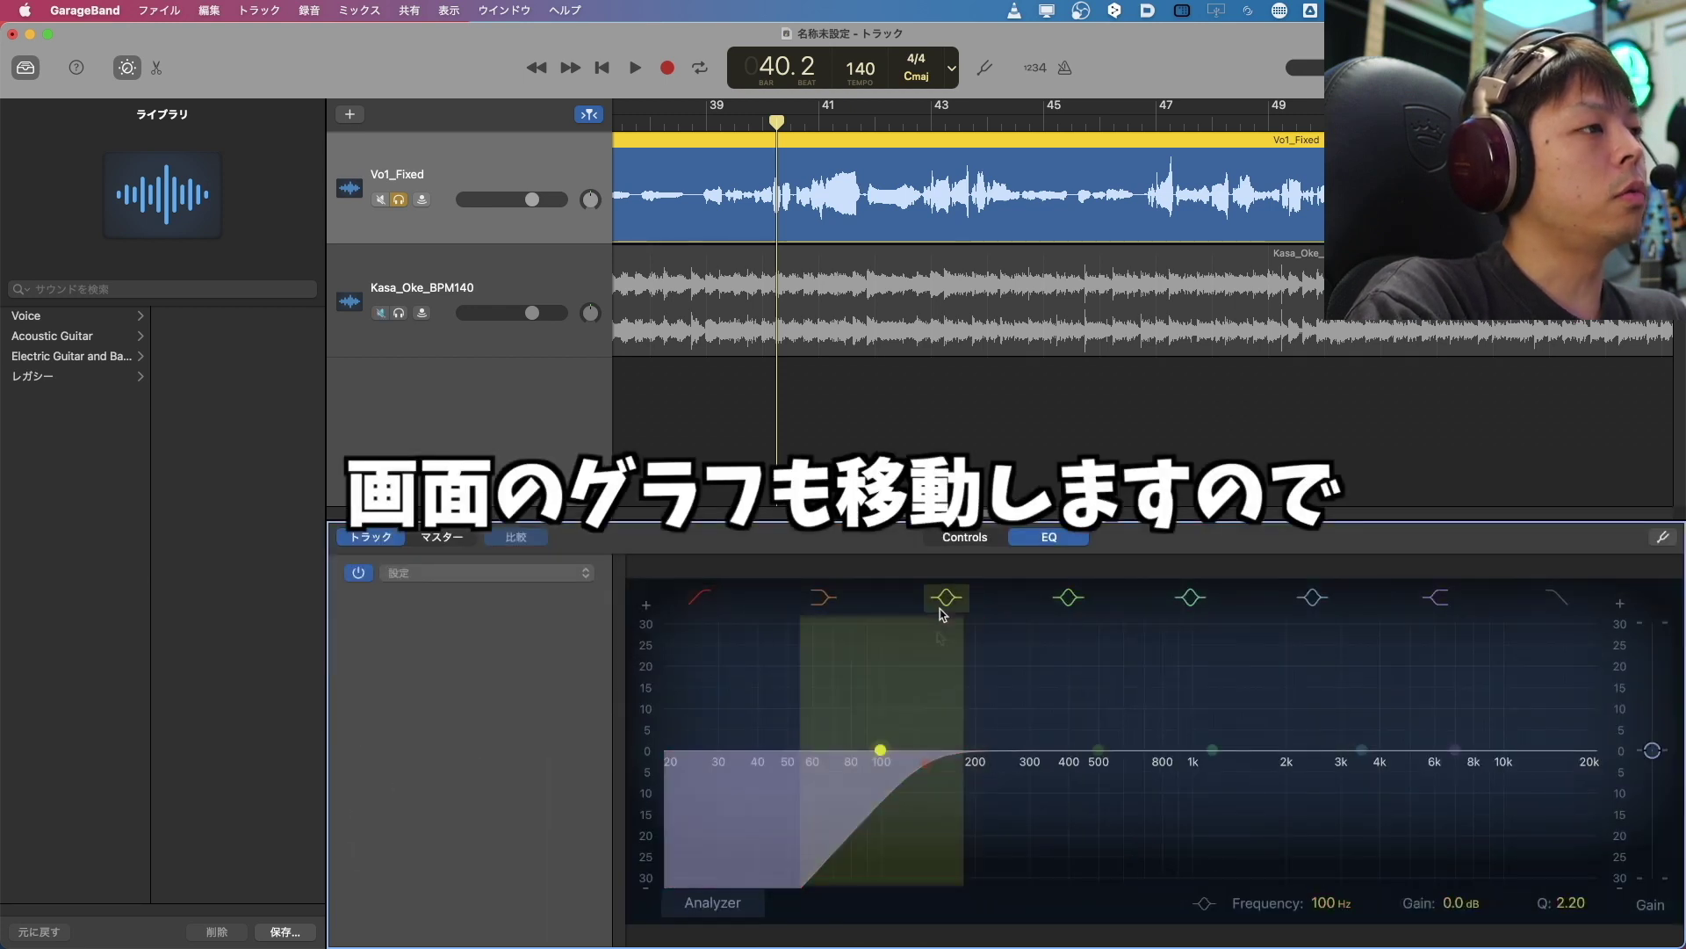
pyautogui.click(965, 536)
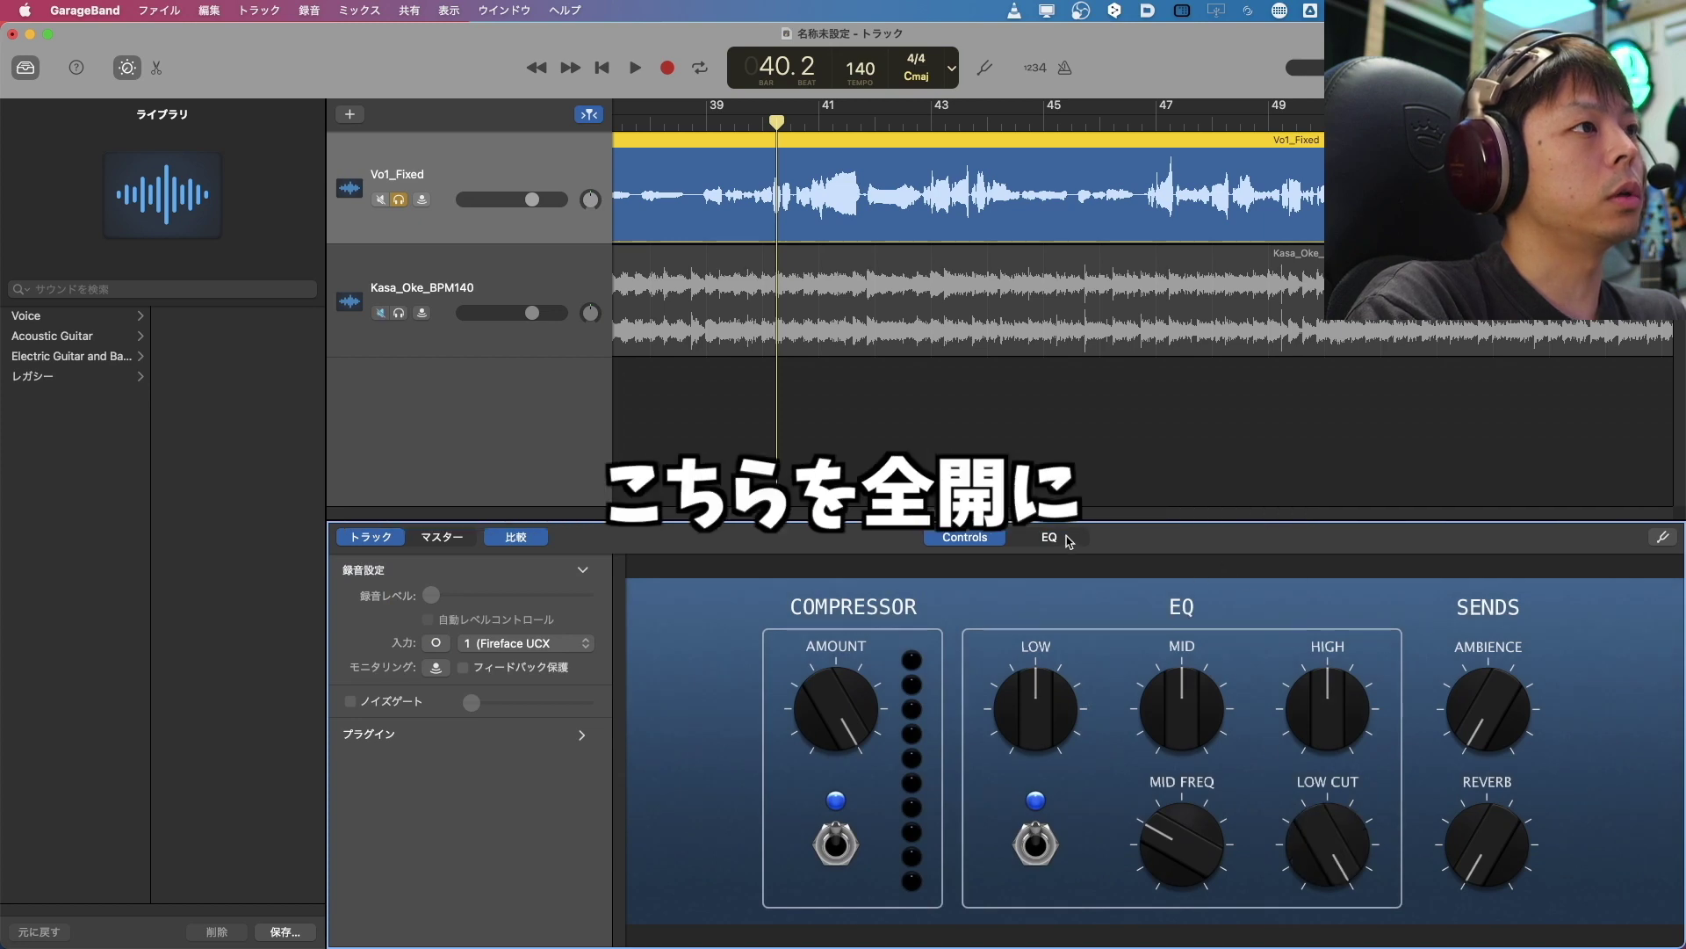
pyautogui.click(1066, 537)
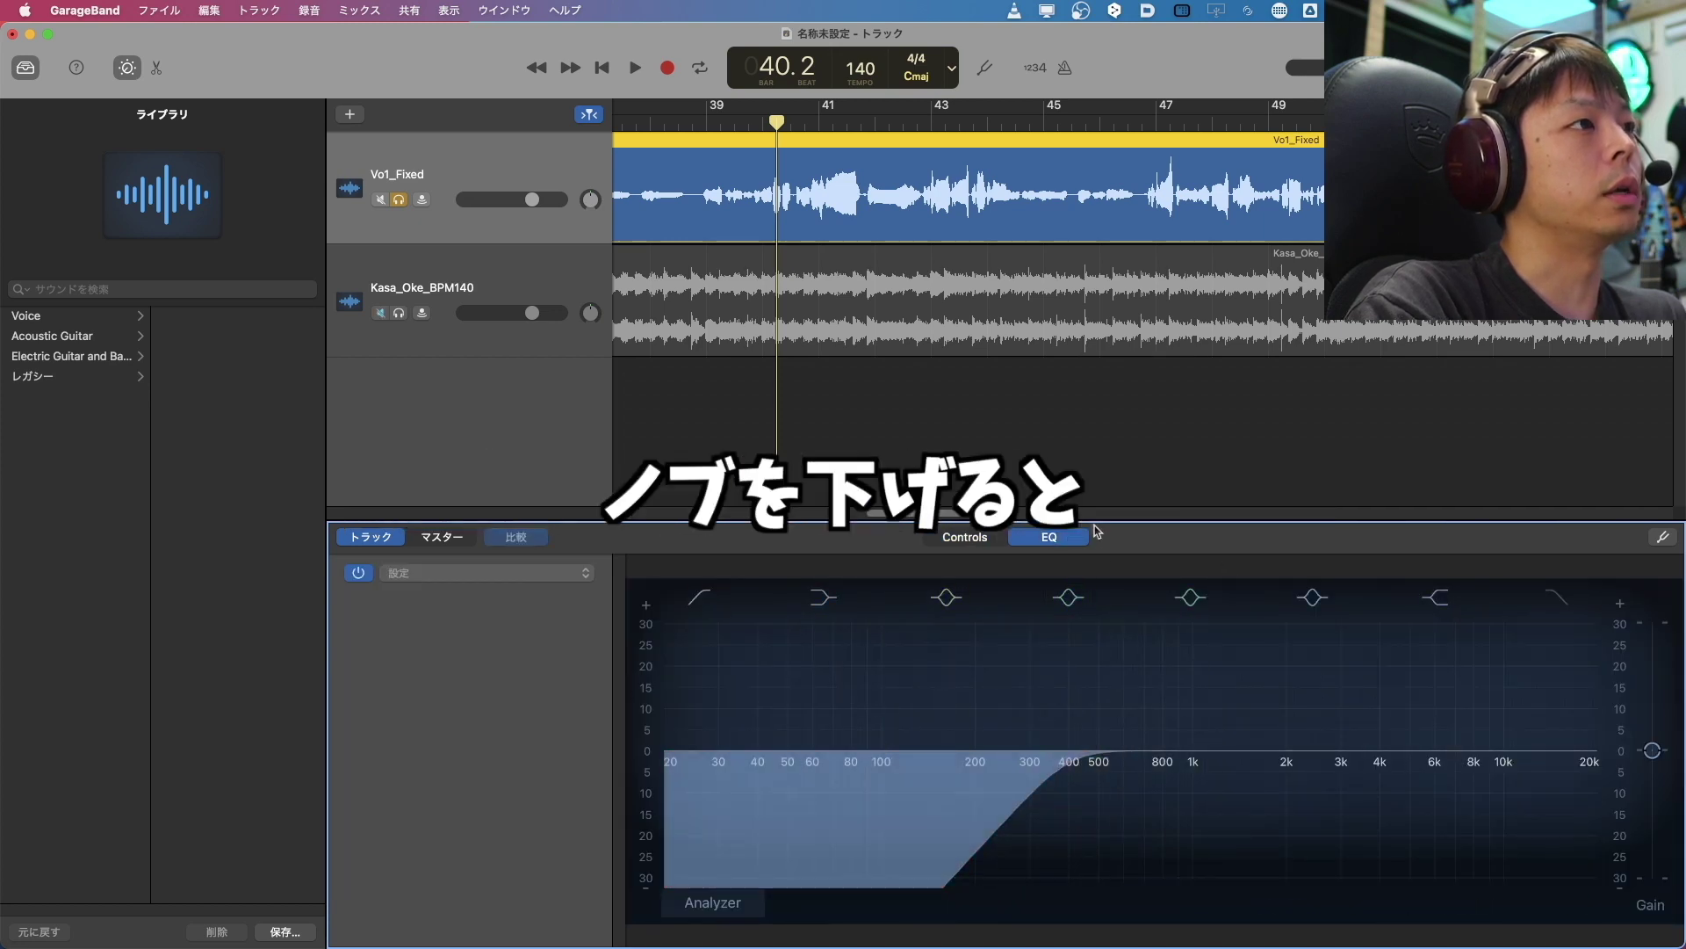
pyautogui.click(997, 537)
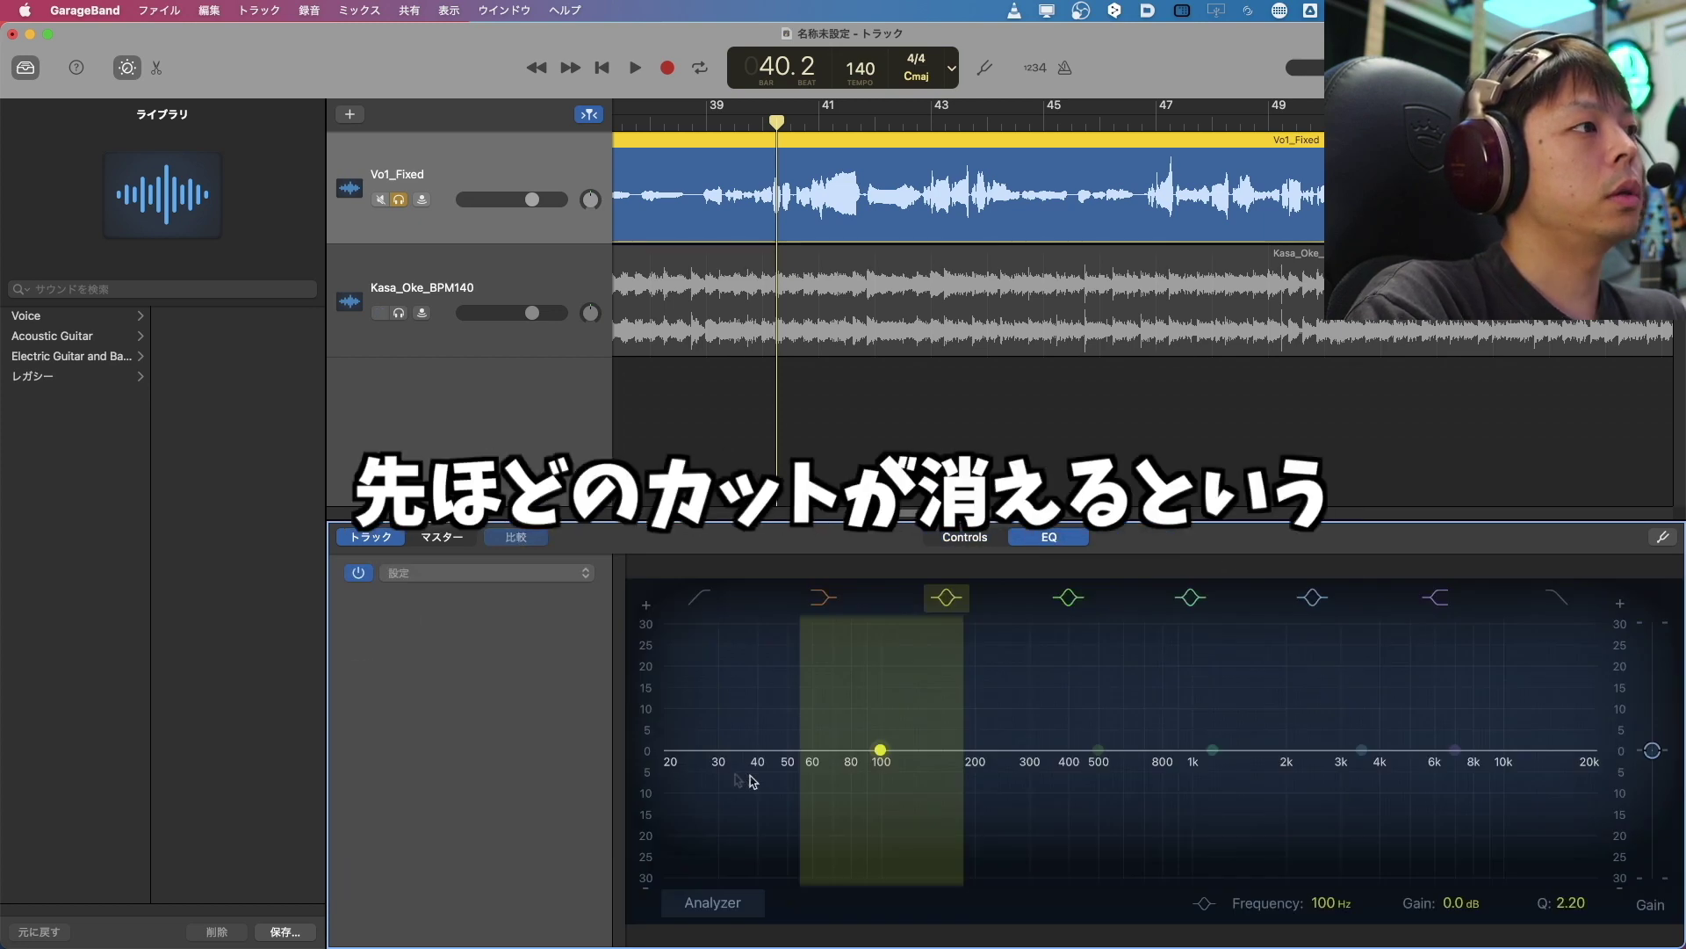
pyautogui.click(972, 539)
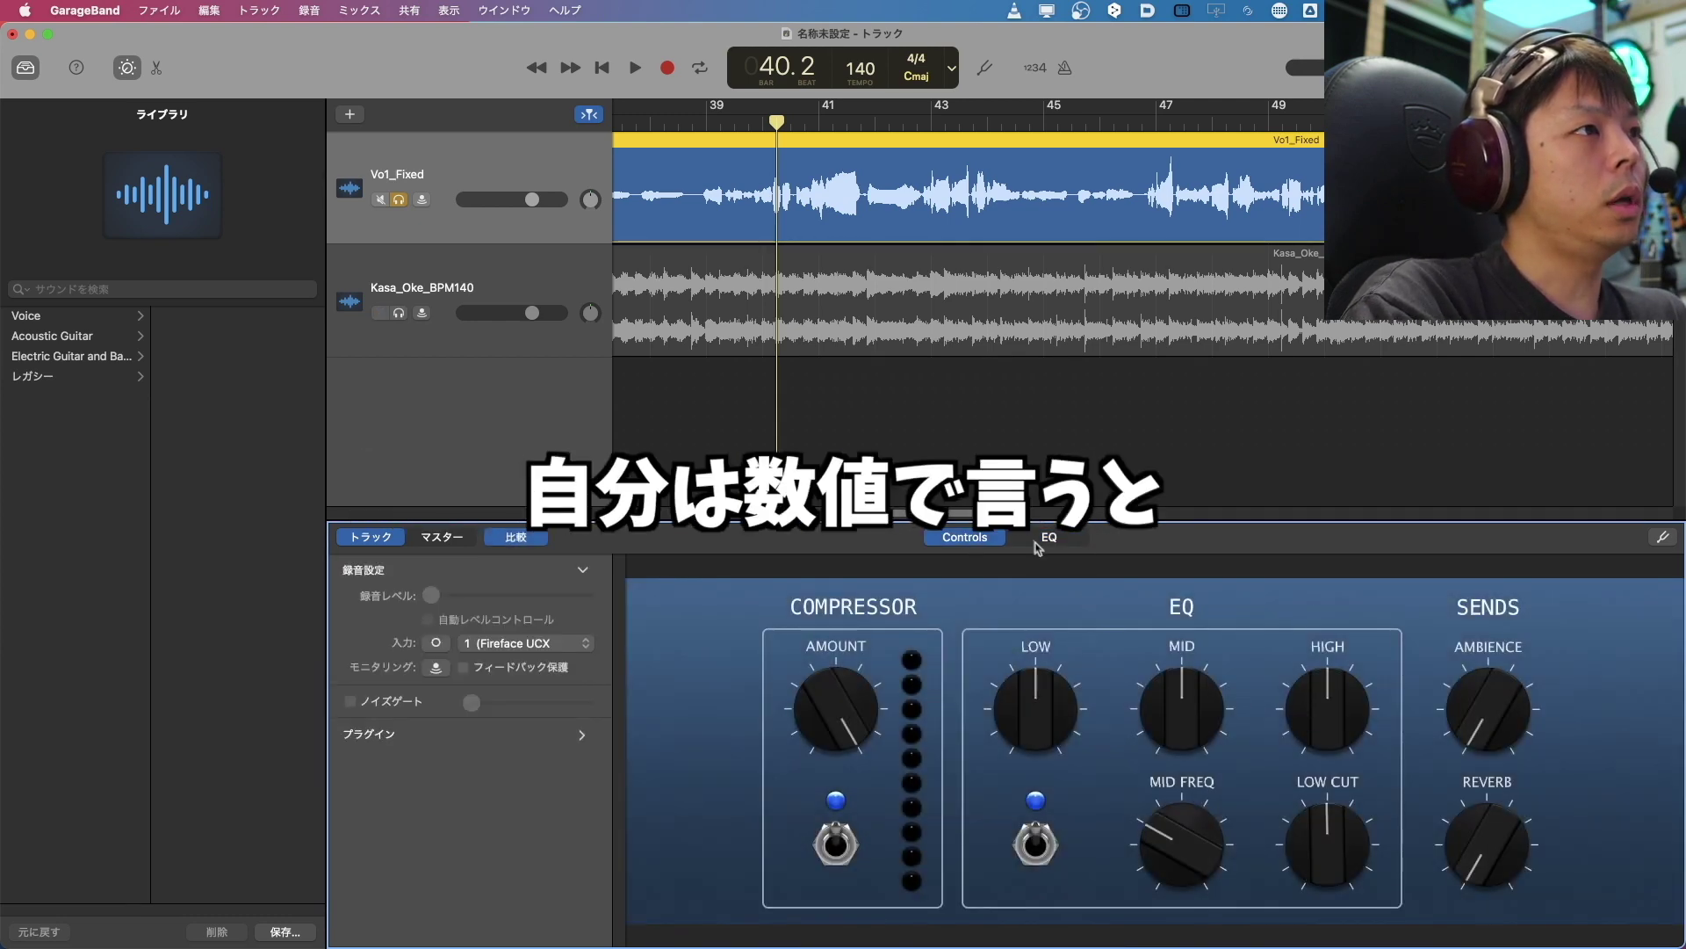
pyautogui.click(1037, 537)
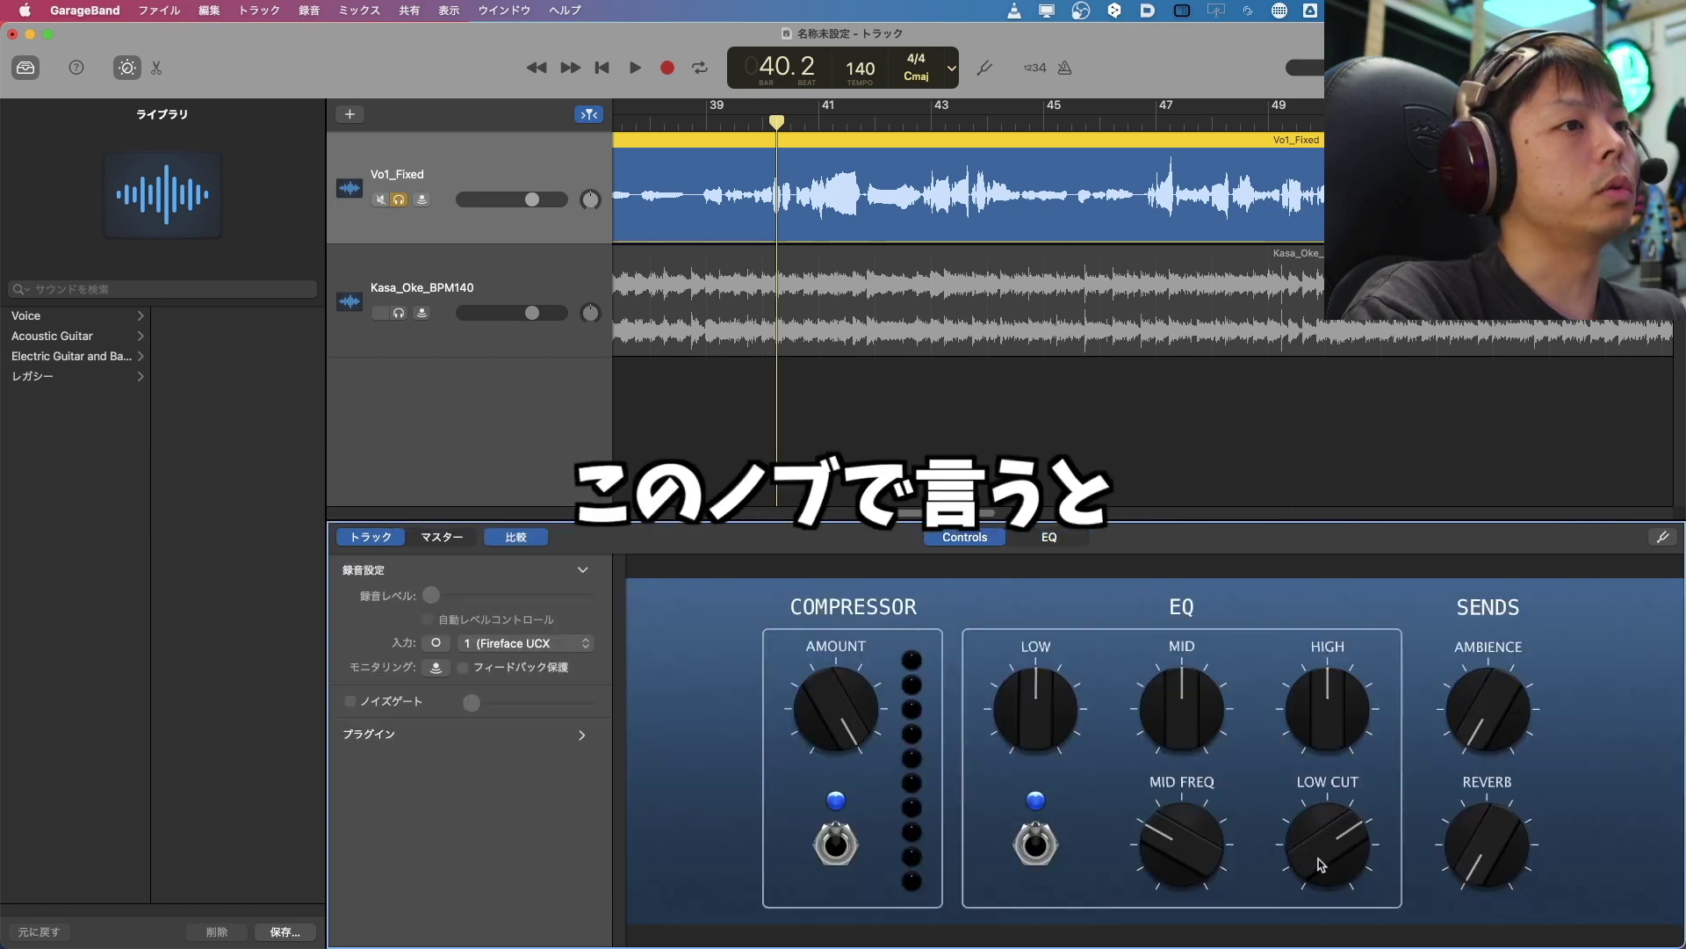
# Raise the vocal EQ's High and fine-tune its Low Cut to about the three-o'clock position.
pyautogui.moveTo(1320, 865); pyautogui.dragTo(1334, 855)
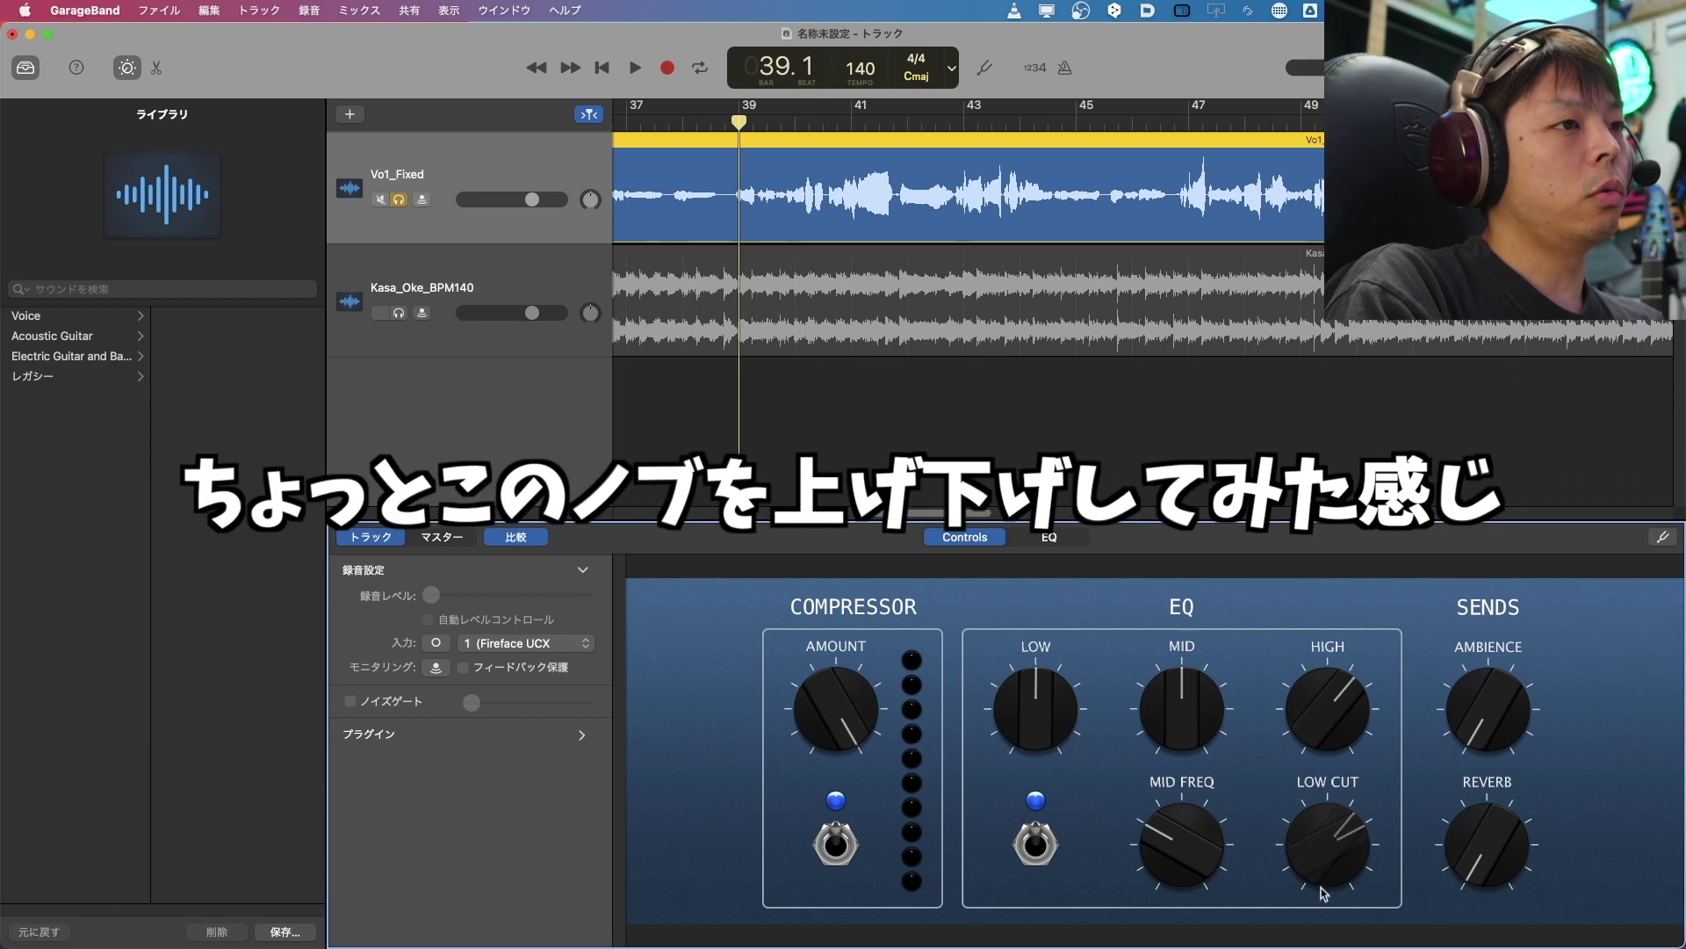
pyautogui.moveTo(1332, 856); pyautogui.dragTo(1309, 821)
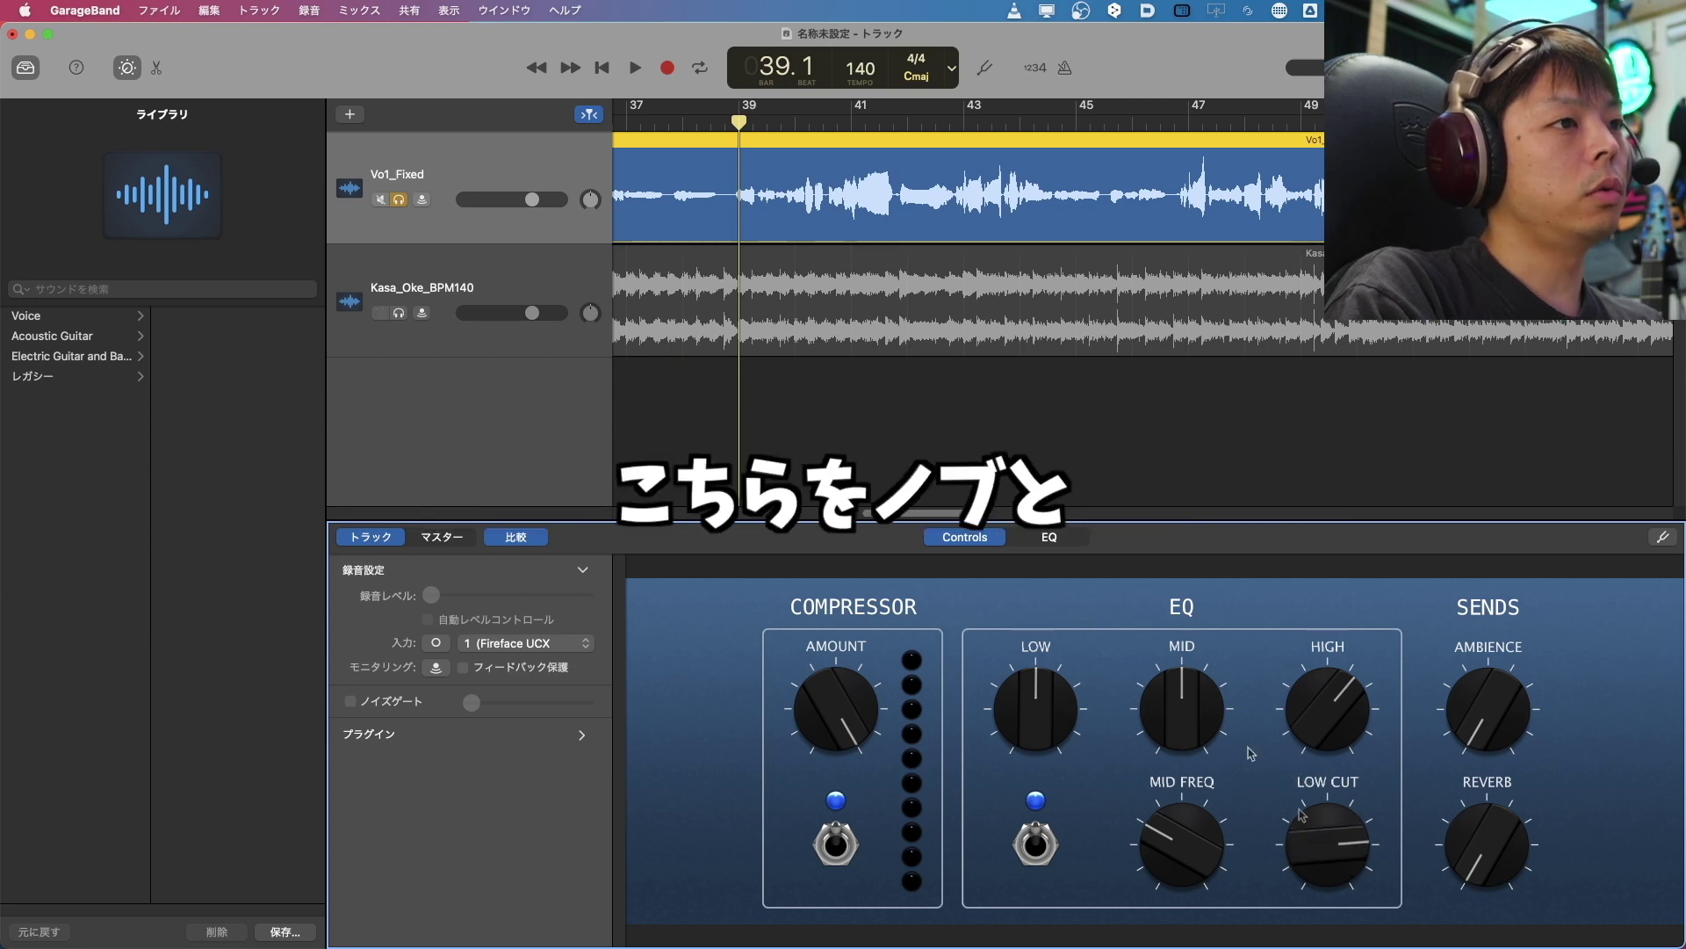
# Lower the vocal EQ's High to its minimum and compare the EQ curve before and after.
pyautogui.click(1049, 536)
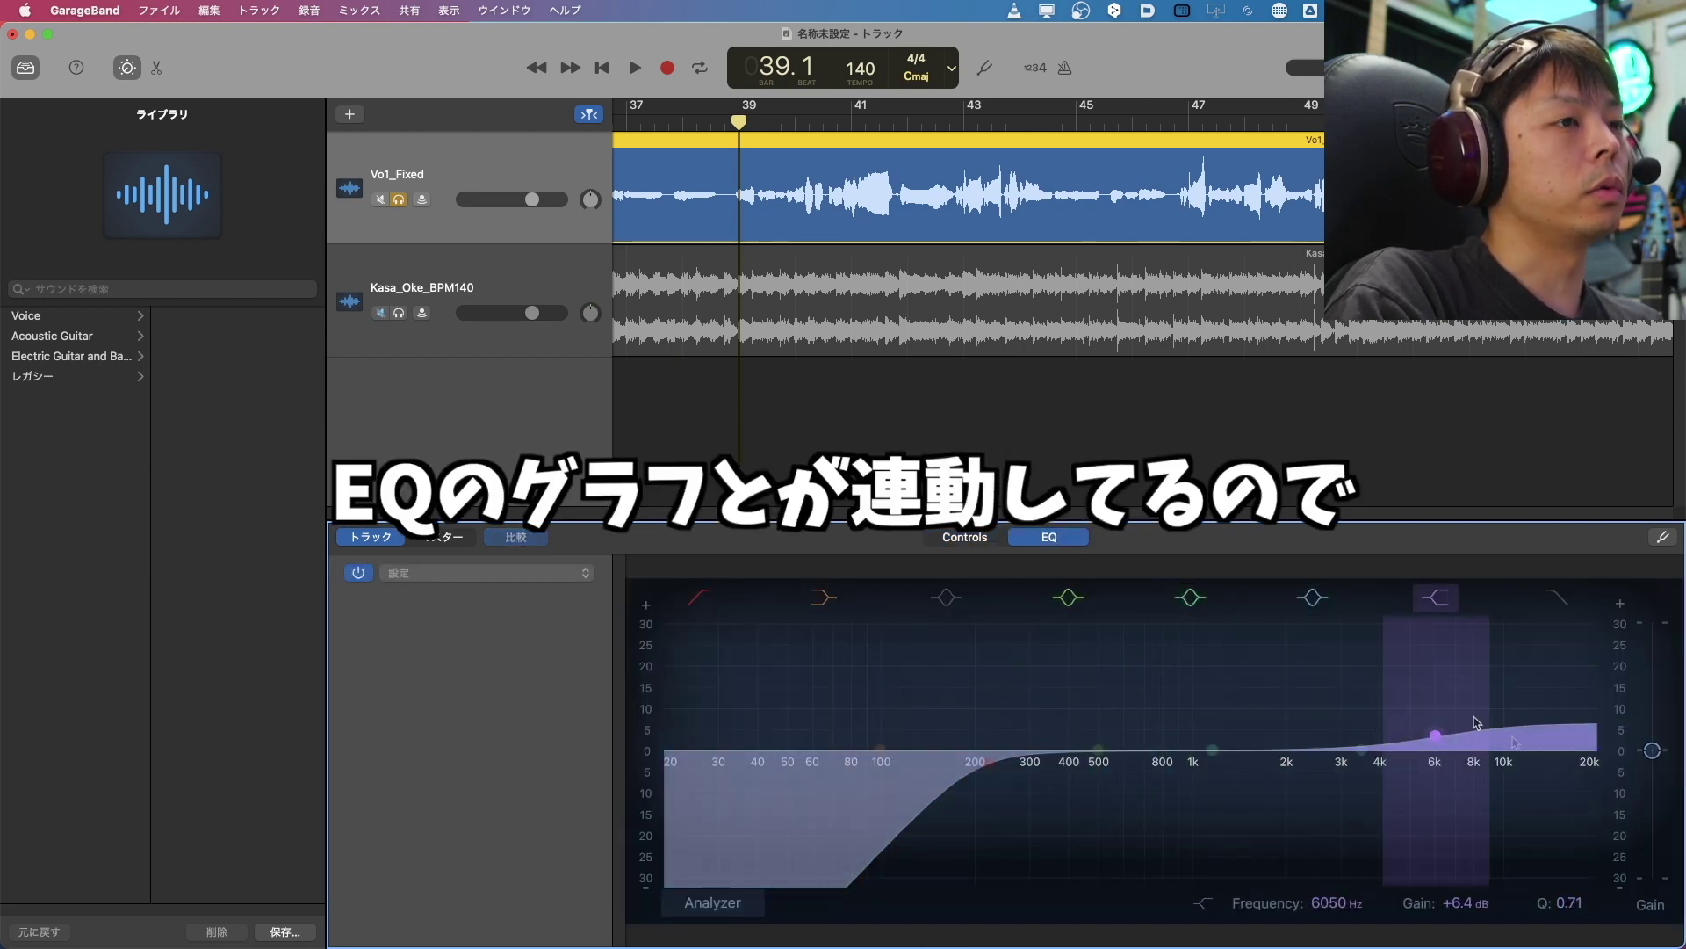
pyautogui.click(973, 539)
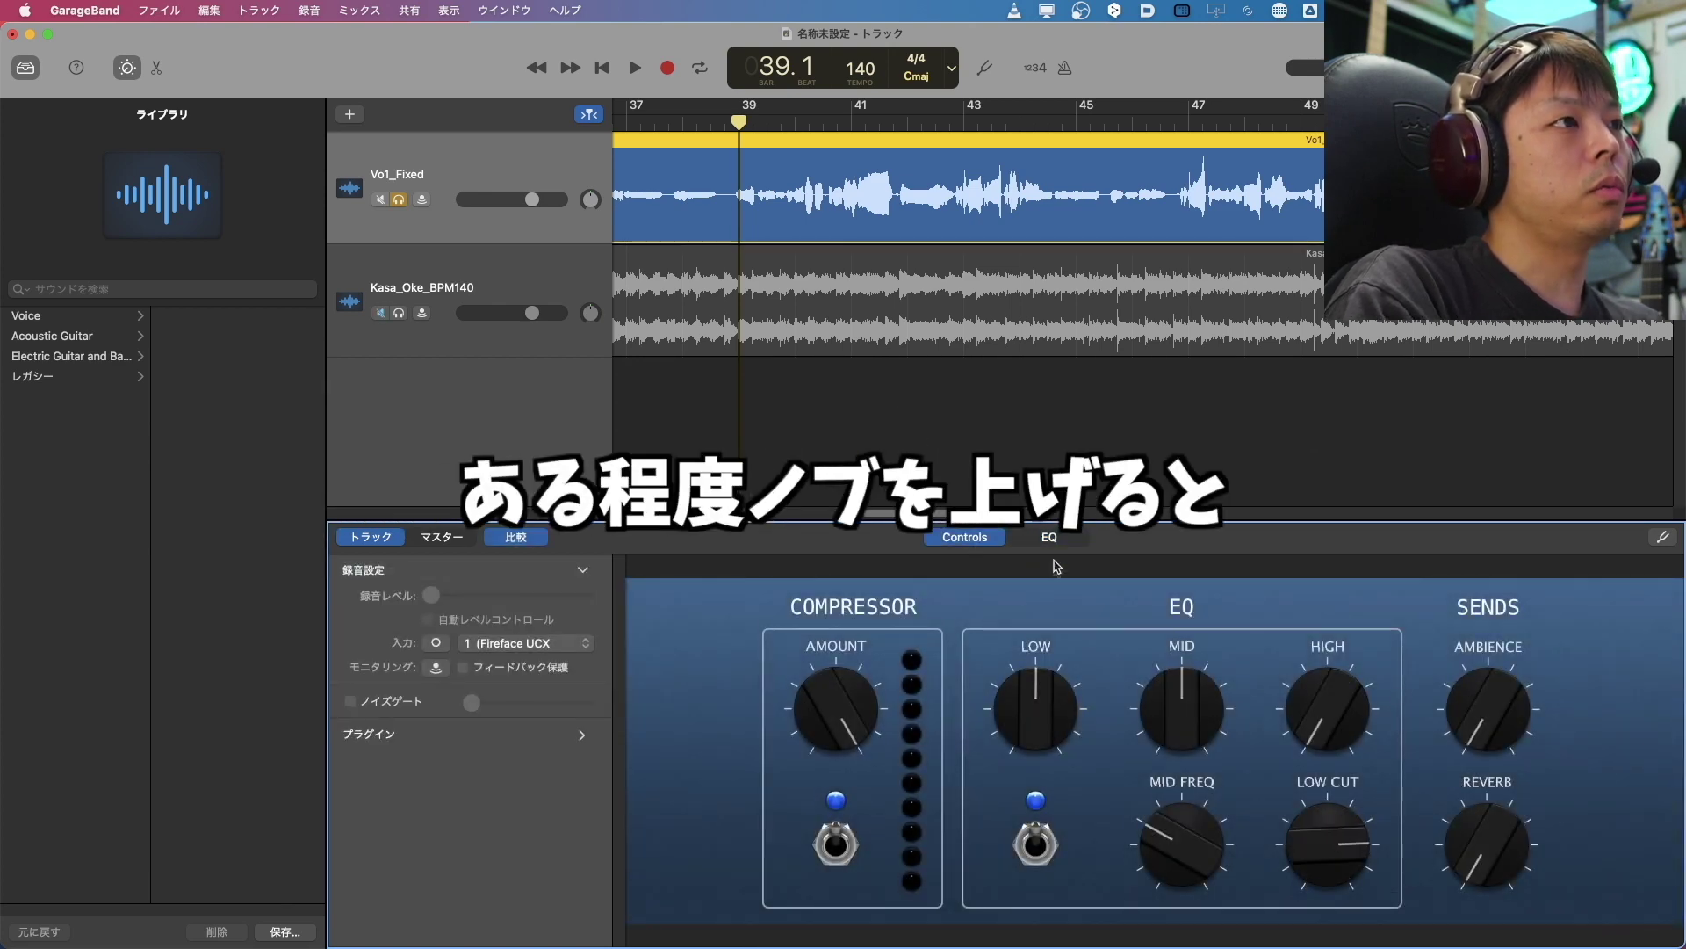
pyautogui.click(1050, 538)
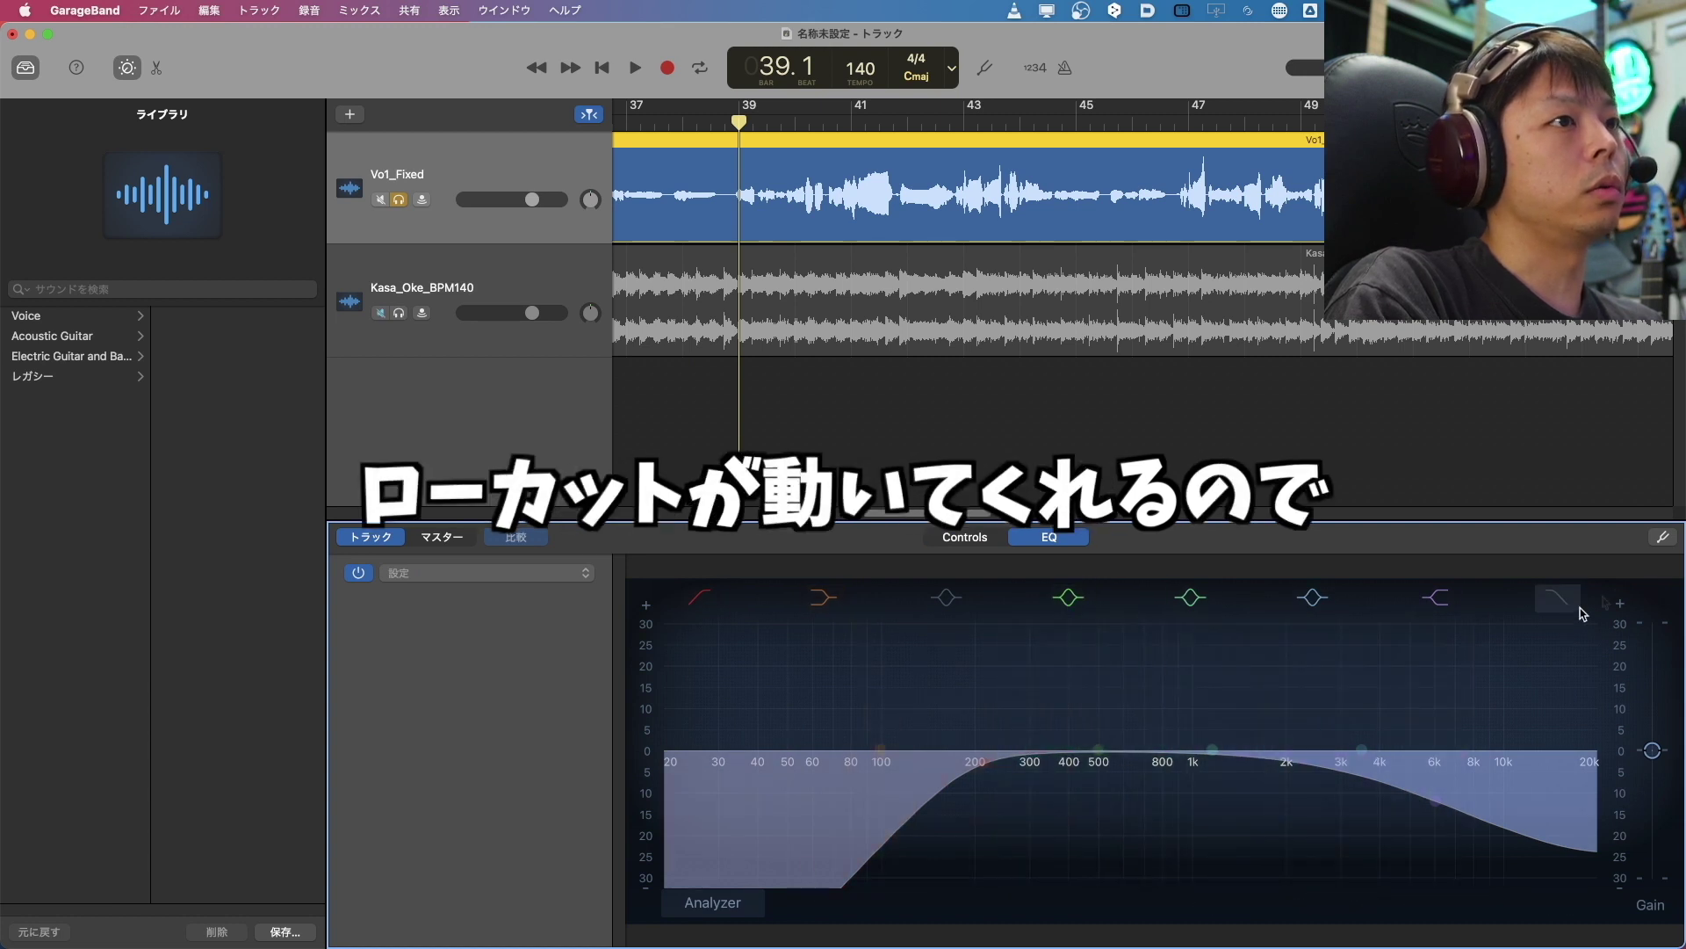
# Sweep the low-cut band on the vocal's EQ graph during solo playback and set it to 224 Hz with Q 0.67.
pyautogui.press('Left')
pyautogui.moveTo(938, 789); pyautogui.dragTo(1123, 771)
pyautogui.press('space')
pyautogui.press('space')
pyautogui.moveTo(1004, 764)
pyautogui.mouseDown()
pyautogui.moveTo(956, 768)
pyautogui.moveTo(995, 766)
pyautogui.mouseUp()
pyautogui.press('space')
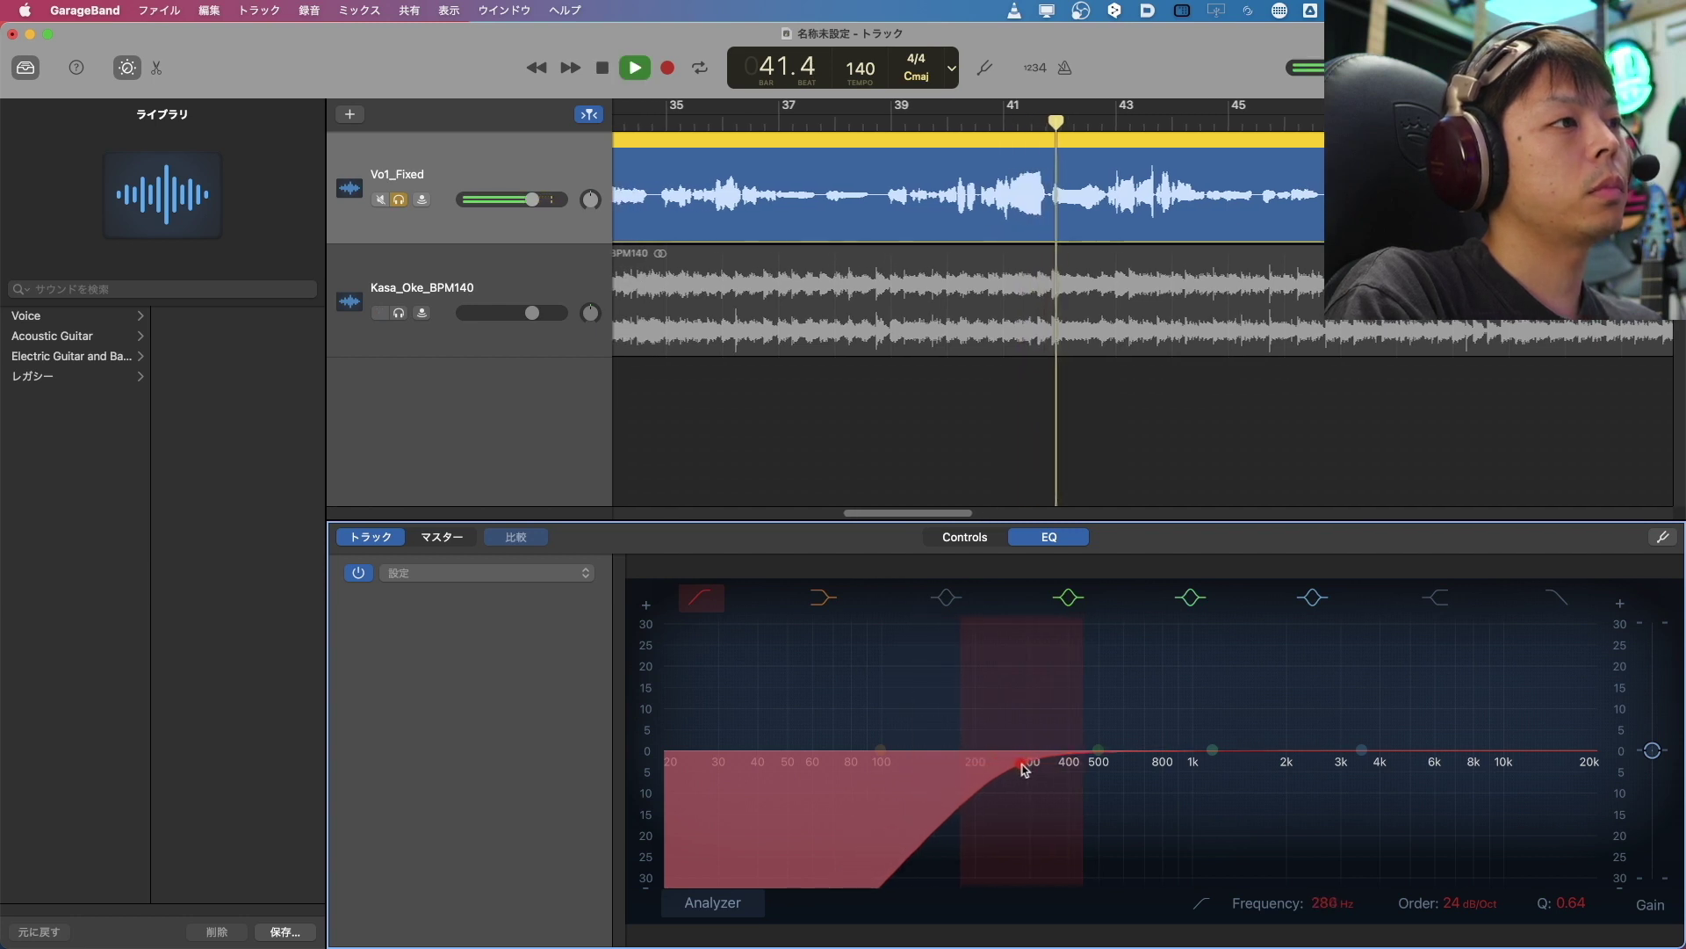
pyautogui.press('space')
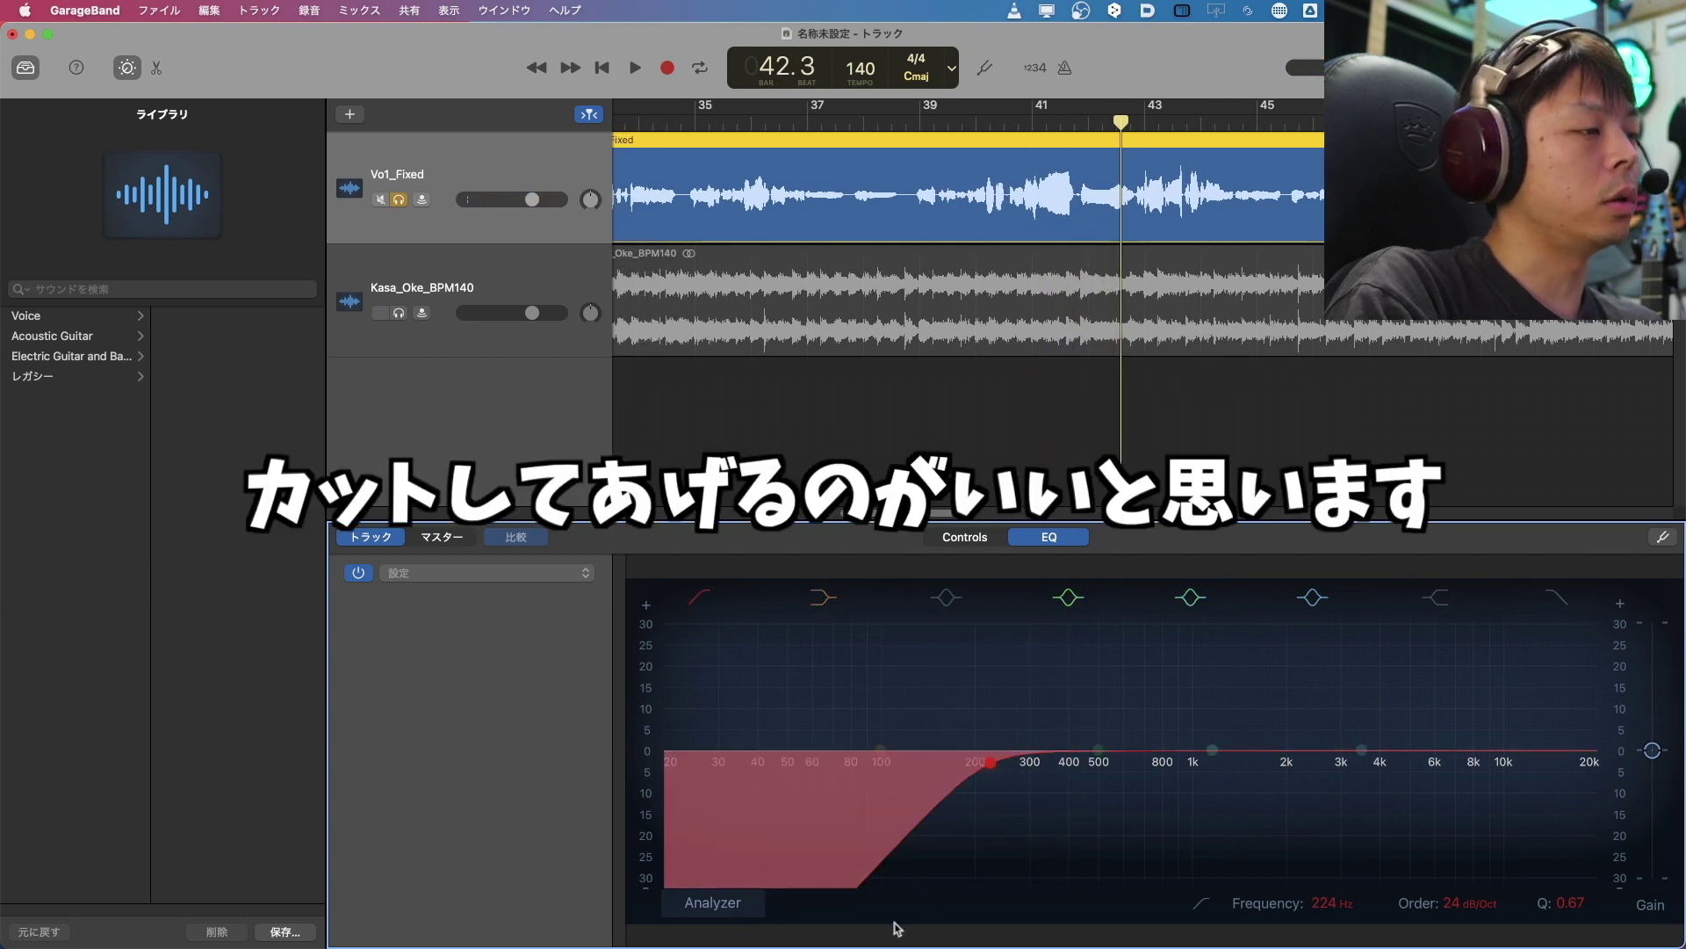
# Turn on the EQ's Analyzer and set the low-cut band to 292 Hz with Q 0.71 during playback from about bar 38.
pyautogui.click(736, 912)
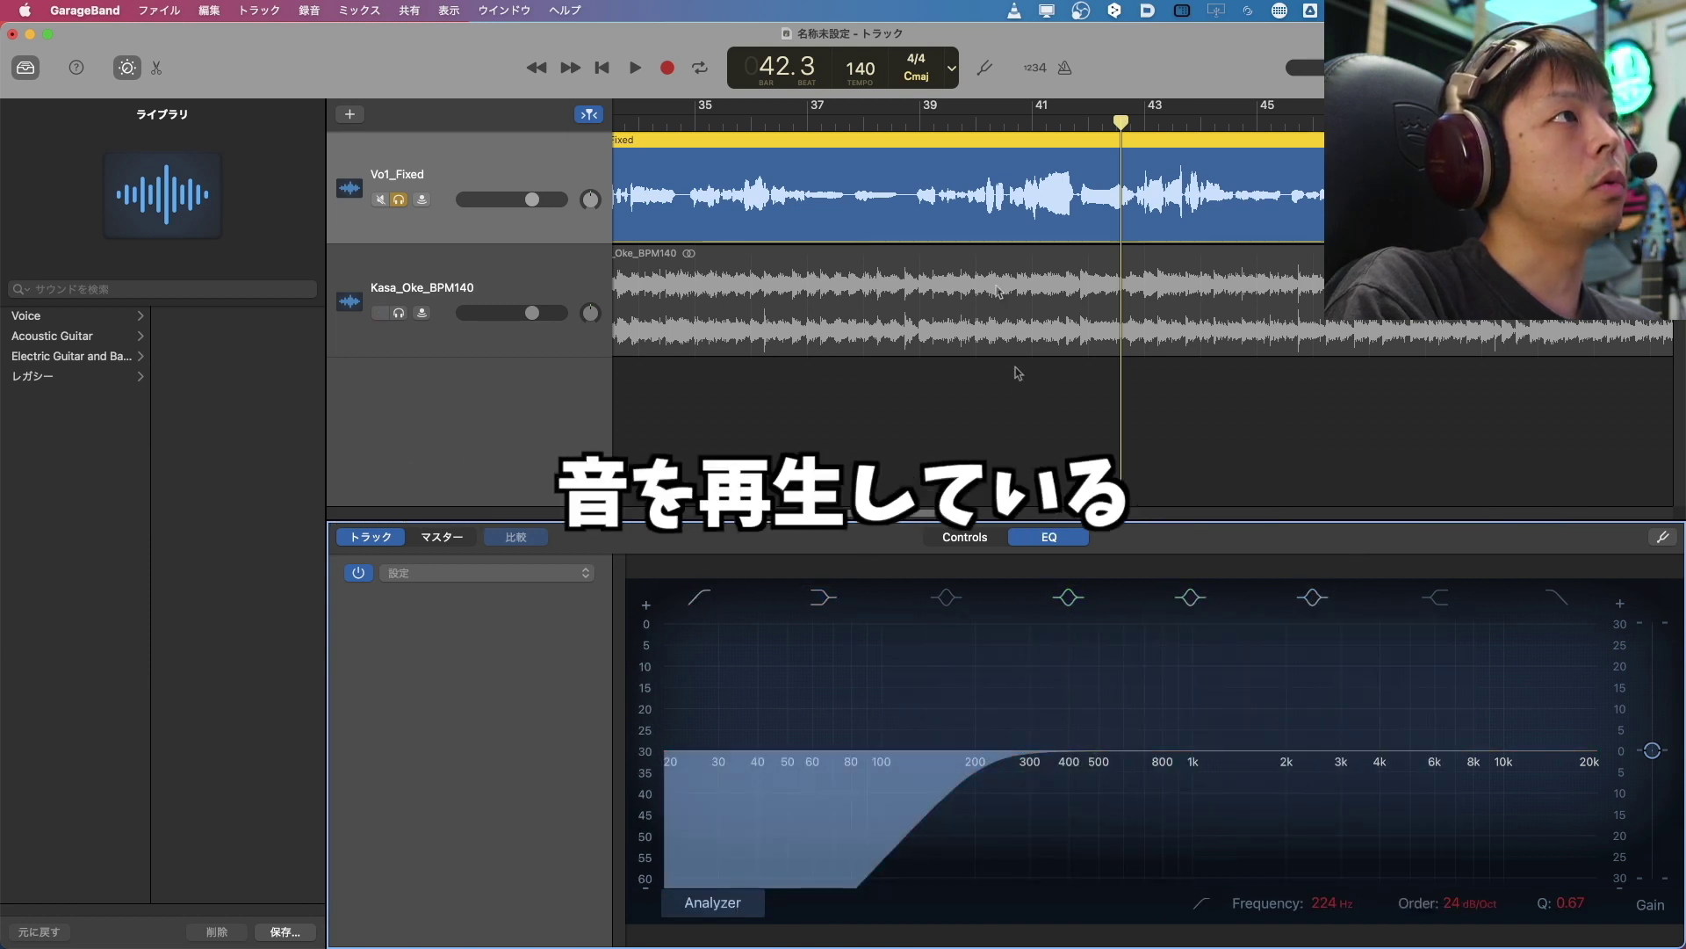
pyautogui.click(852, 122)
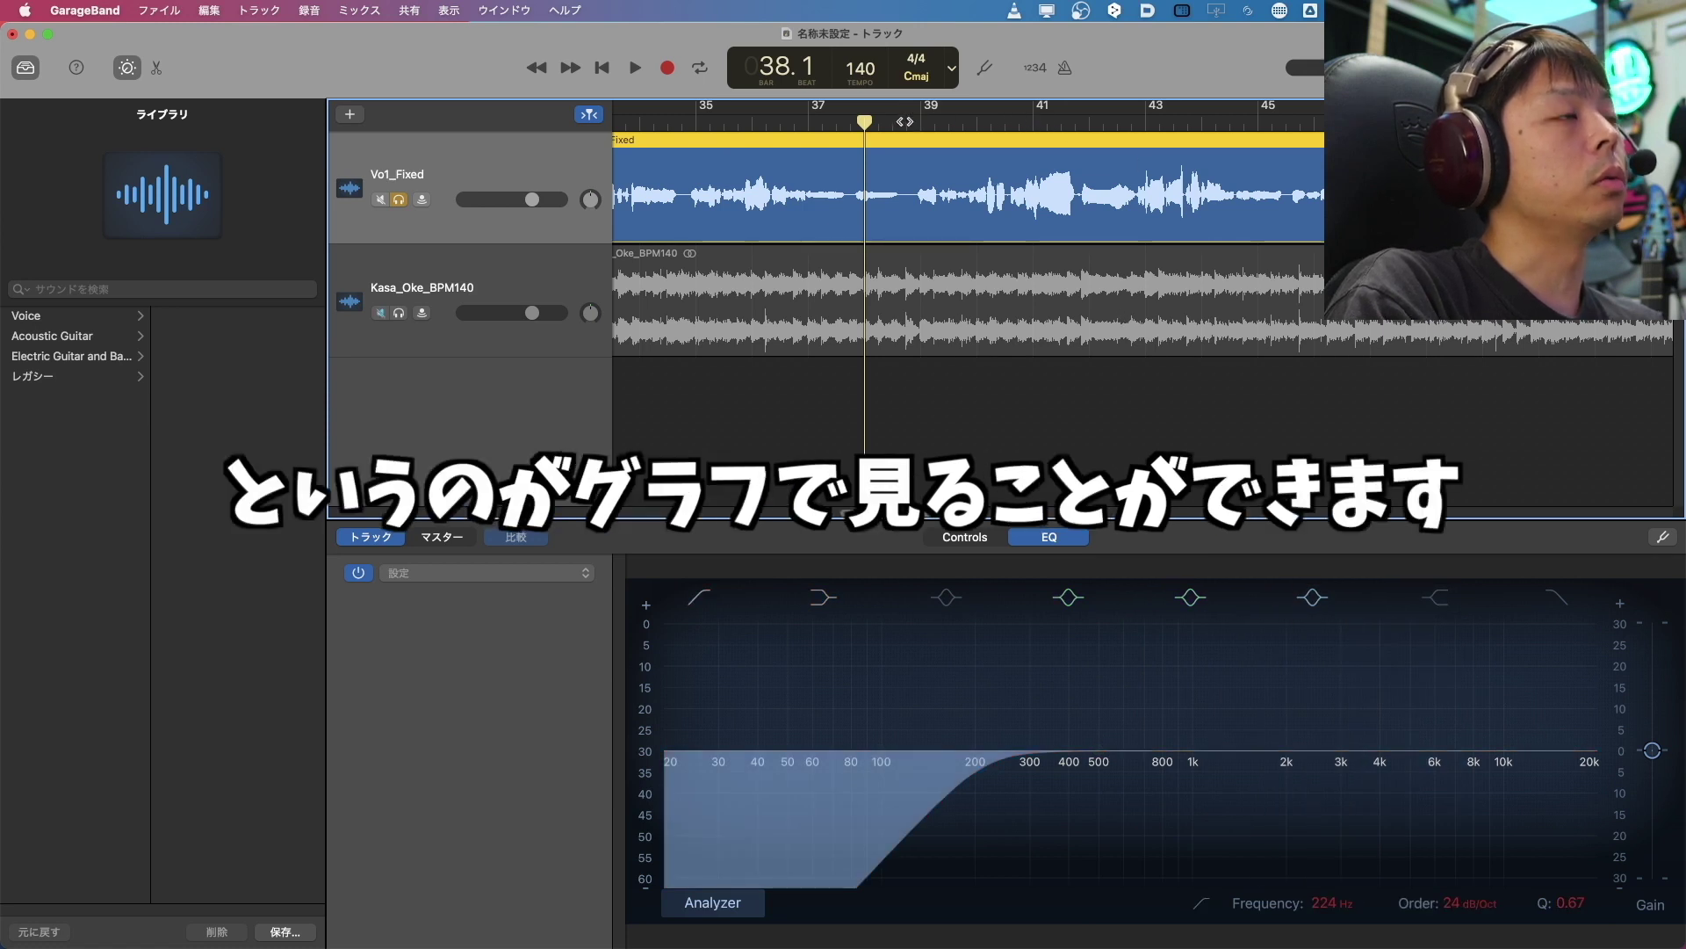
pyautogui.click(904, 121)
pyautogui.press('space')
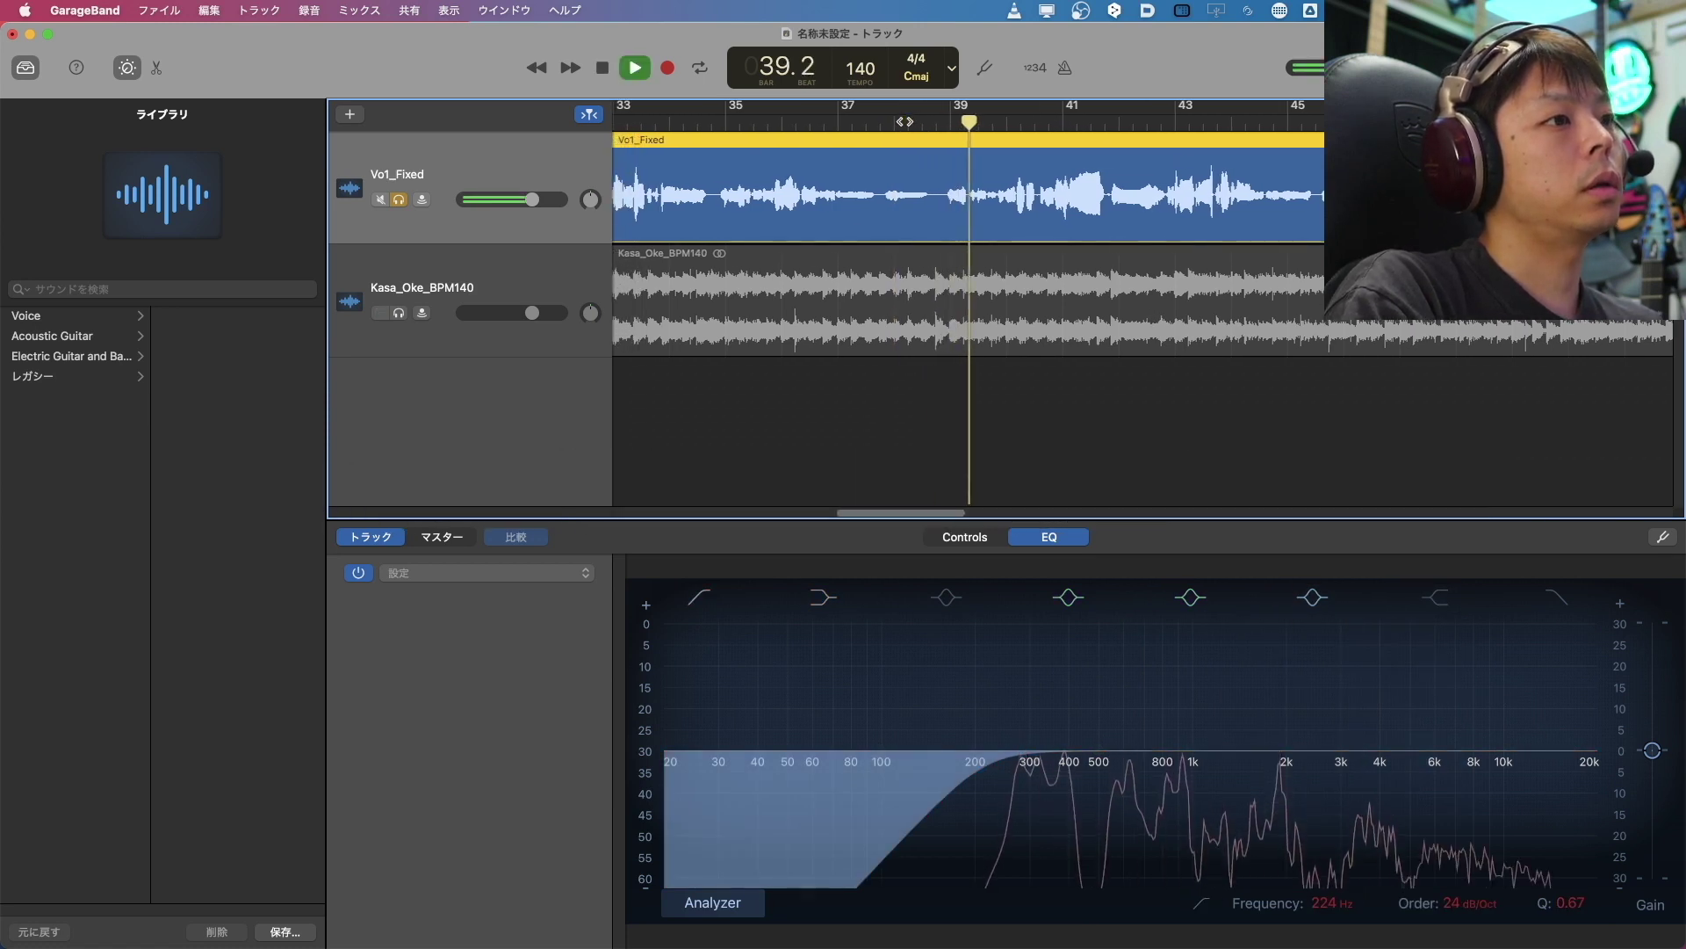
pyautogui.moveTo(990, 778); pyautogui.dragTo(1024, 778)
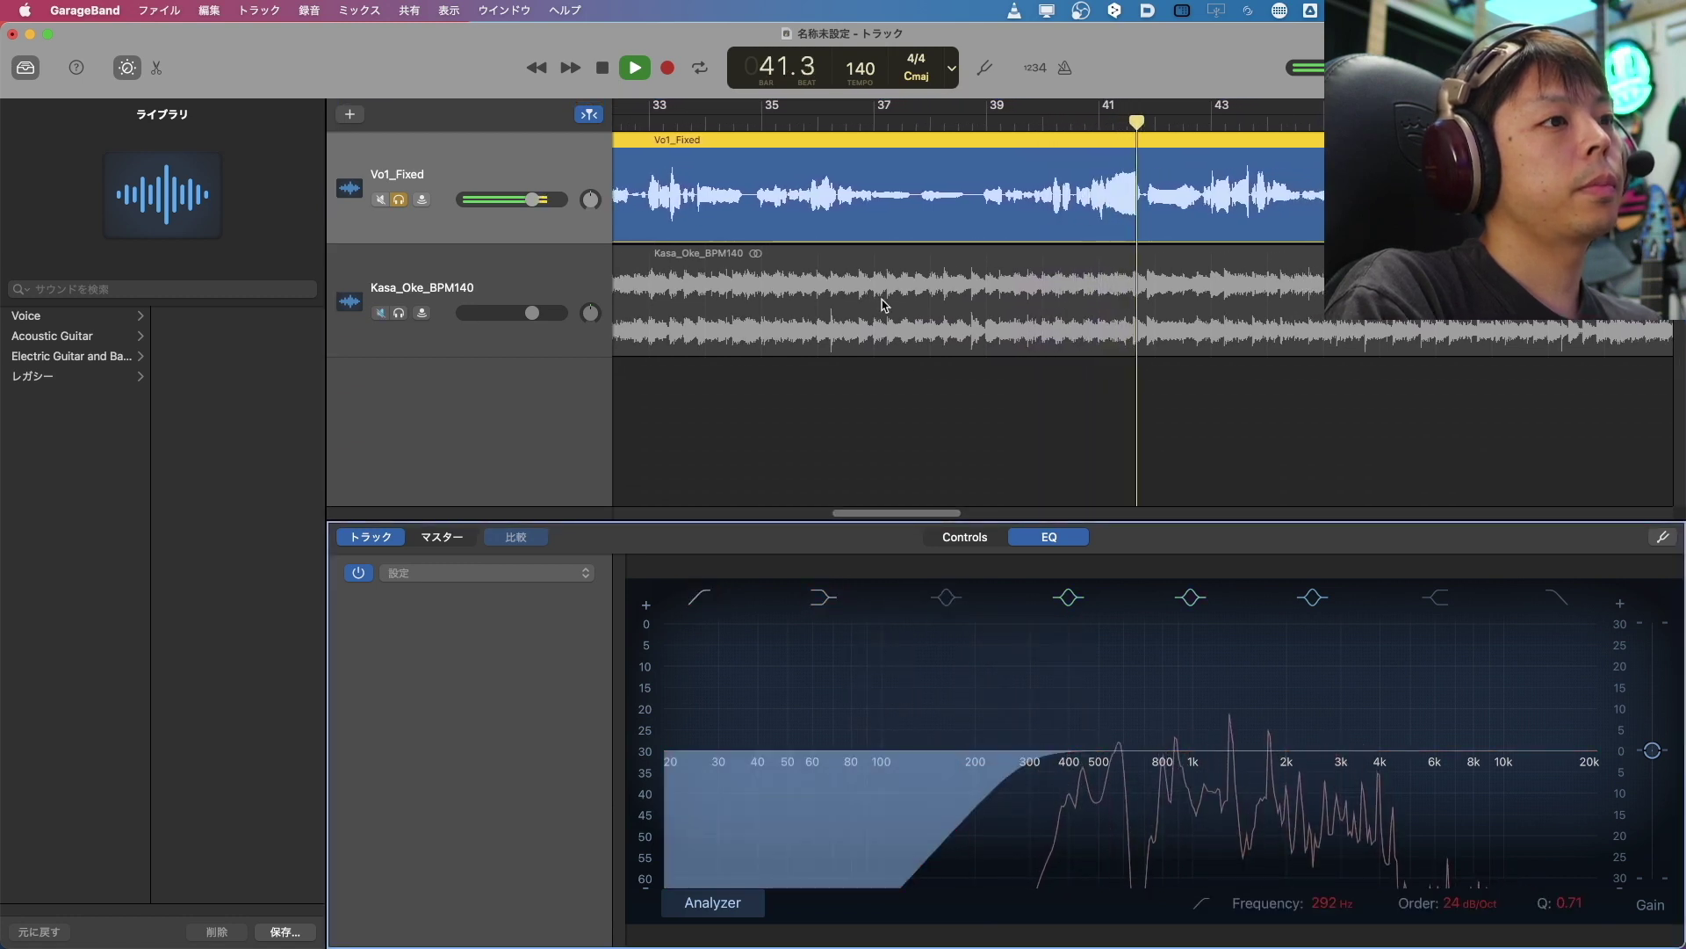
pyautogui.press('space')
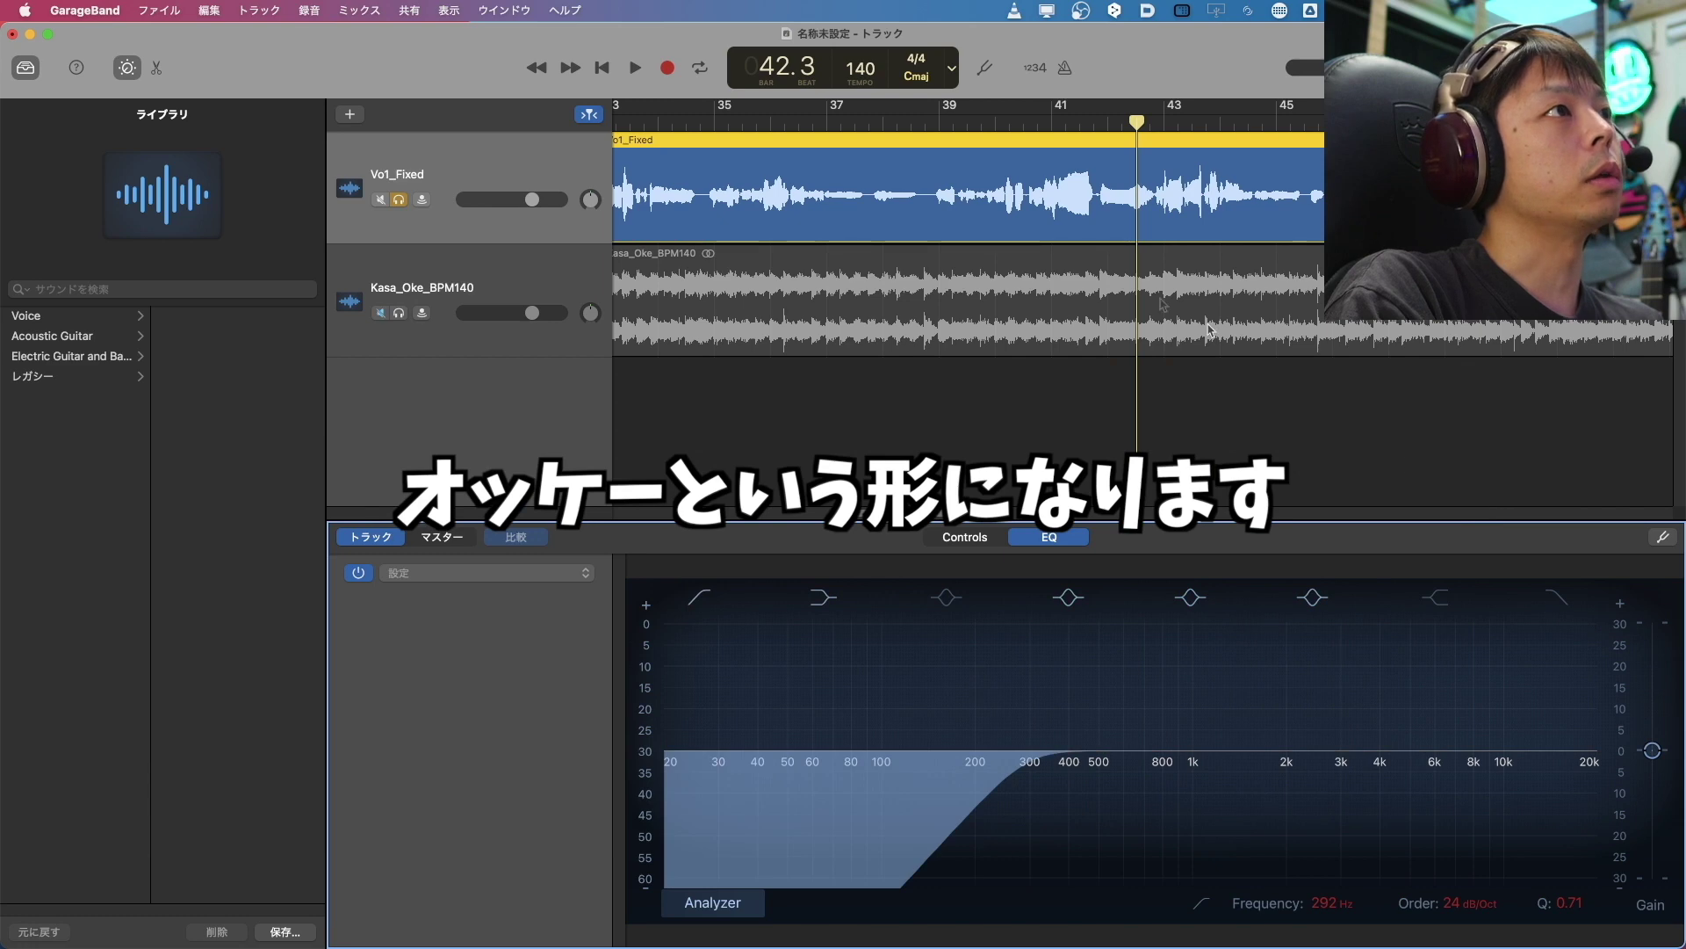
# Raise the vocal EQ's High to +10.7 dB at 6050 Hz and check the curve on the EQ graph.
pyautogui.click(964, 537)
pyautogui.moveTo(1313, 738); pyautogui.dragTo(1310, 584)
pyautogui.click(1054, 538)
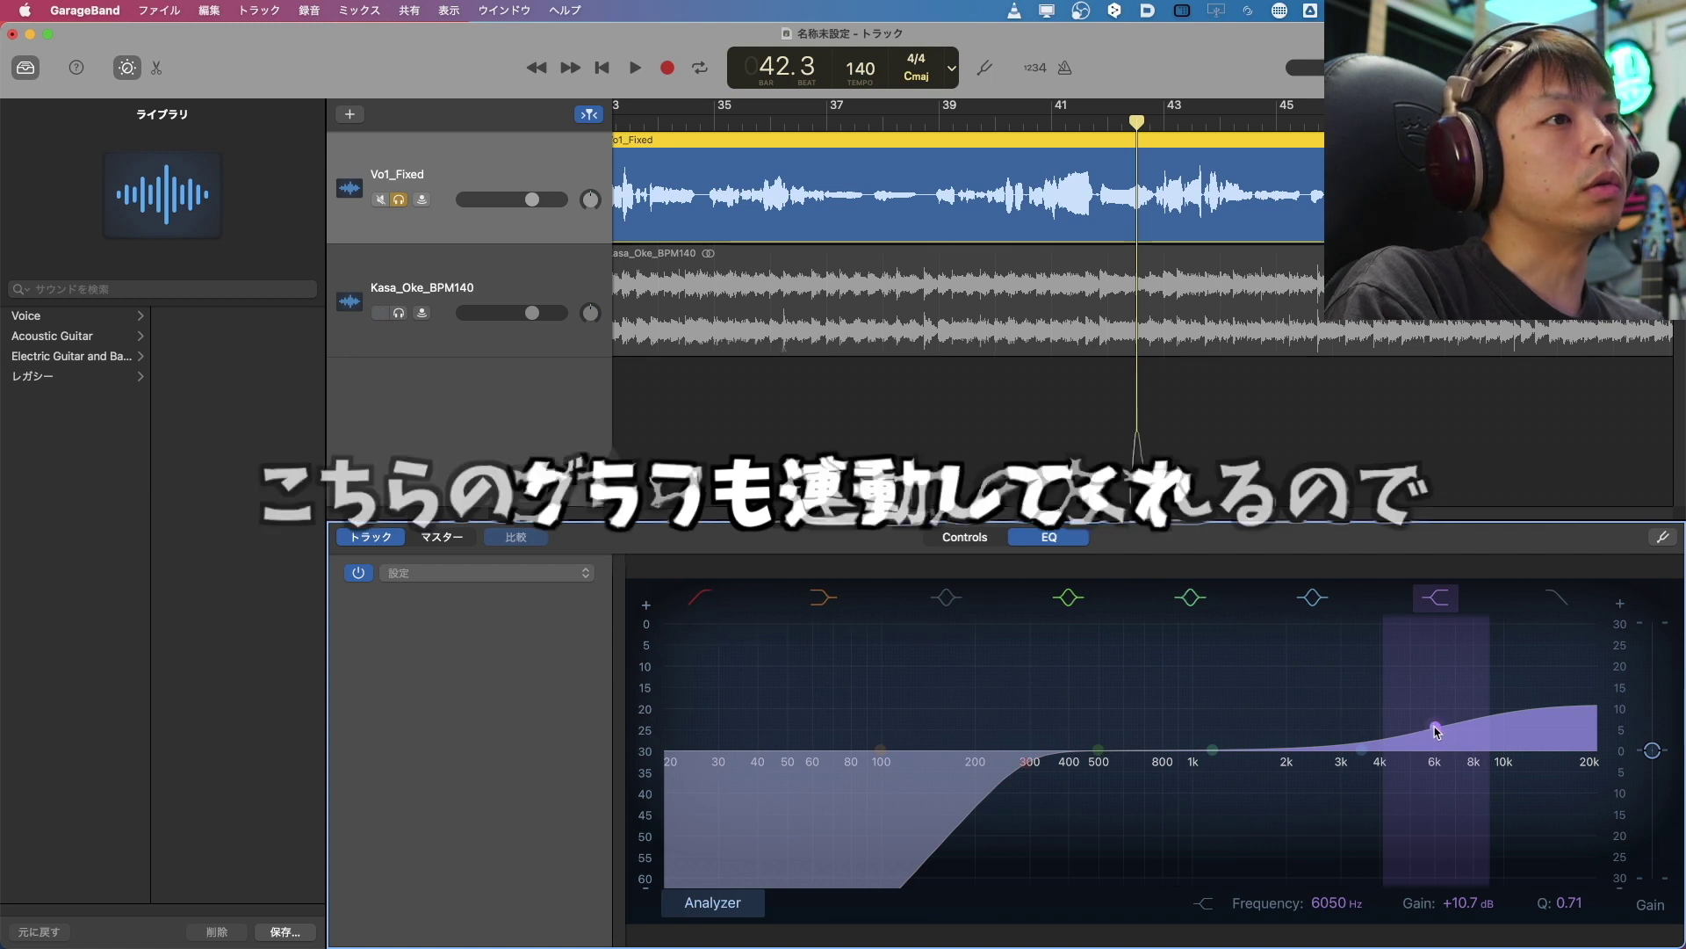
# Play the solo vocal from bar 35 and fine-tune the EQ's high-shelf band to 6500 Hz and +9.2 dB.
pyautogui.click(1020, 402)
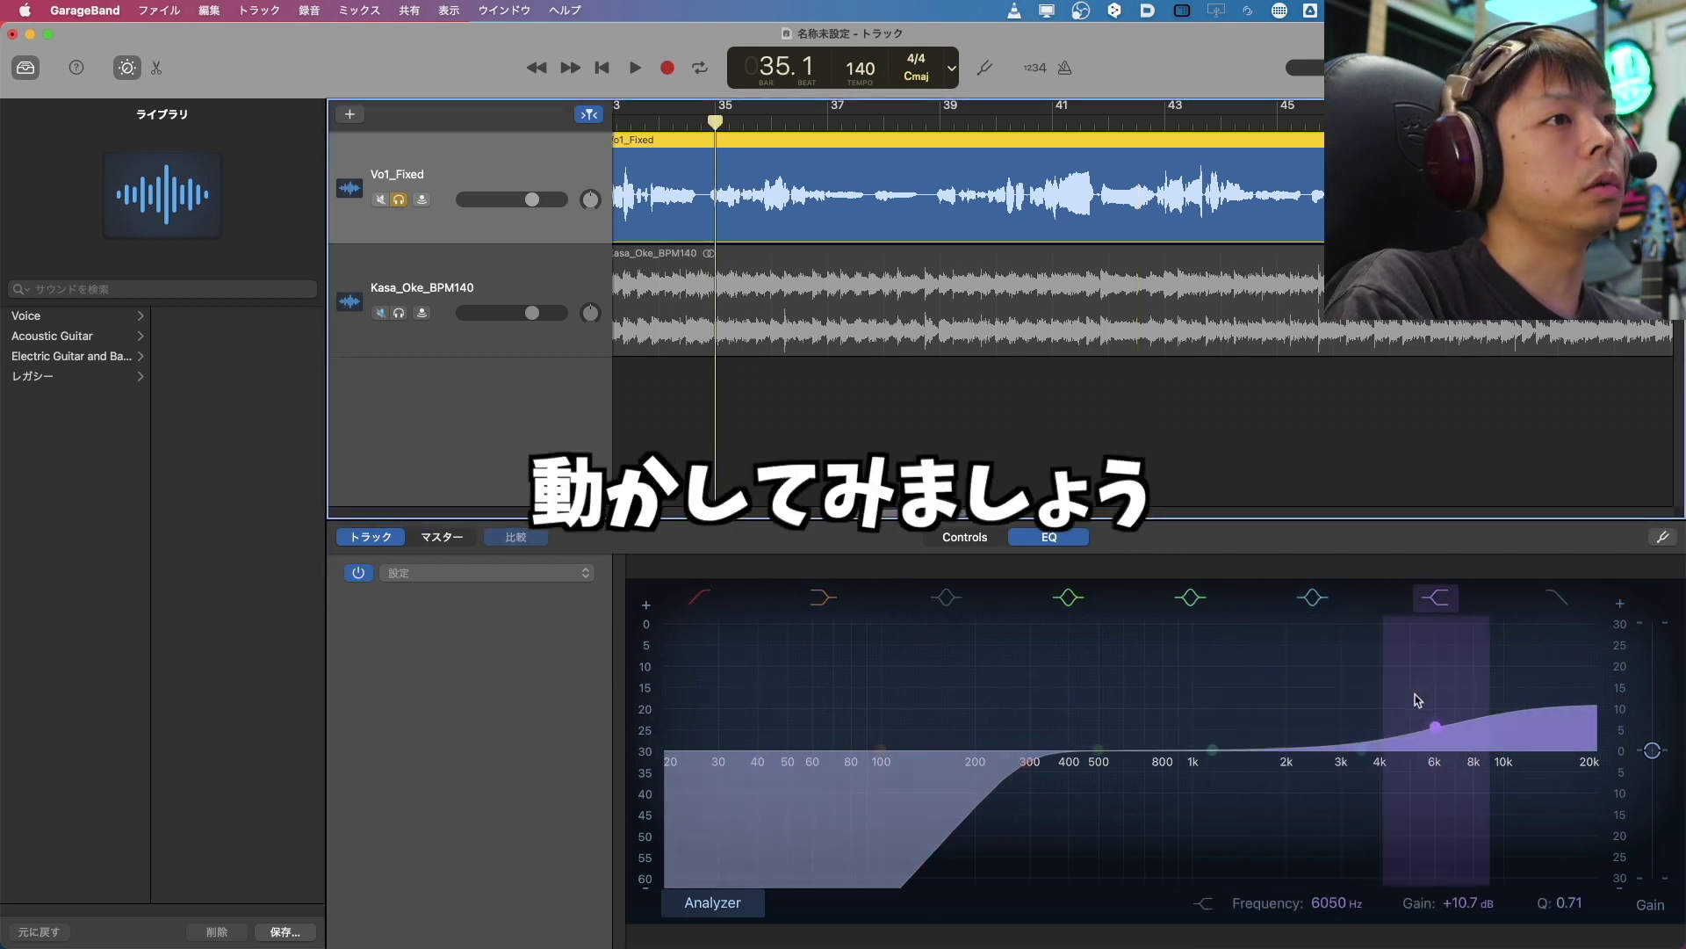
pyautogui.press('space')
pyautogui.moveTo(1439, 731)
pyautogui.mouseDown()
pyautogui.moveTo(1423, 682)
pyautogui.moveTo(1378, 670)
pyautogui.moveTo(1419, 699)
pyautogui.moveTo(1449, 760)
pyautogui.moveTo(1470, 913)
pyautogui.moveTo(1463, 775)
pyautogui.moveTo(1435, 697)
pyautogui.moveTo(1460, 753)
pyautogui.moveTo(1463, 907)
pyautogui.moveTo(1445, 736)
pyautogui.mouseUp()
pyautogui.press('space')
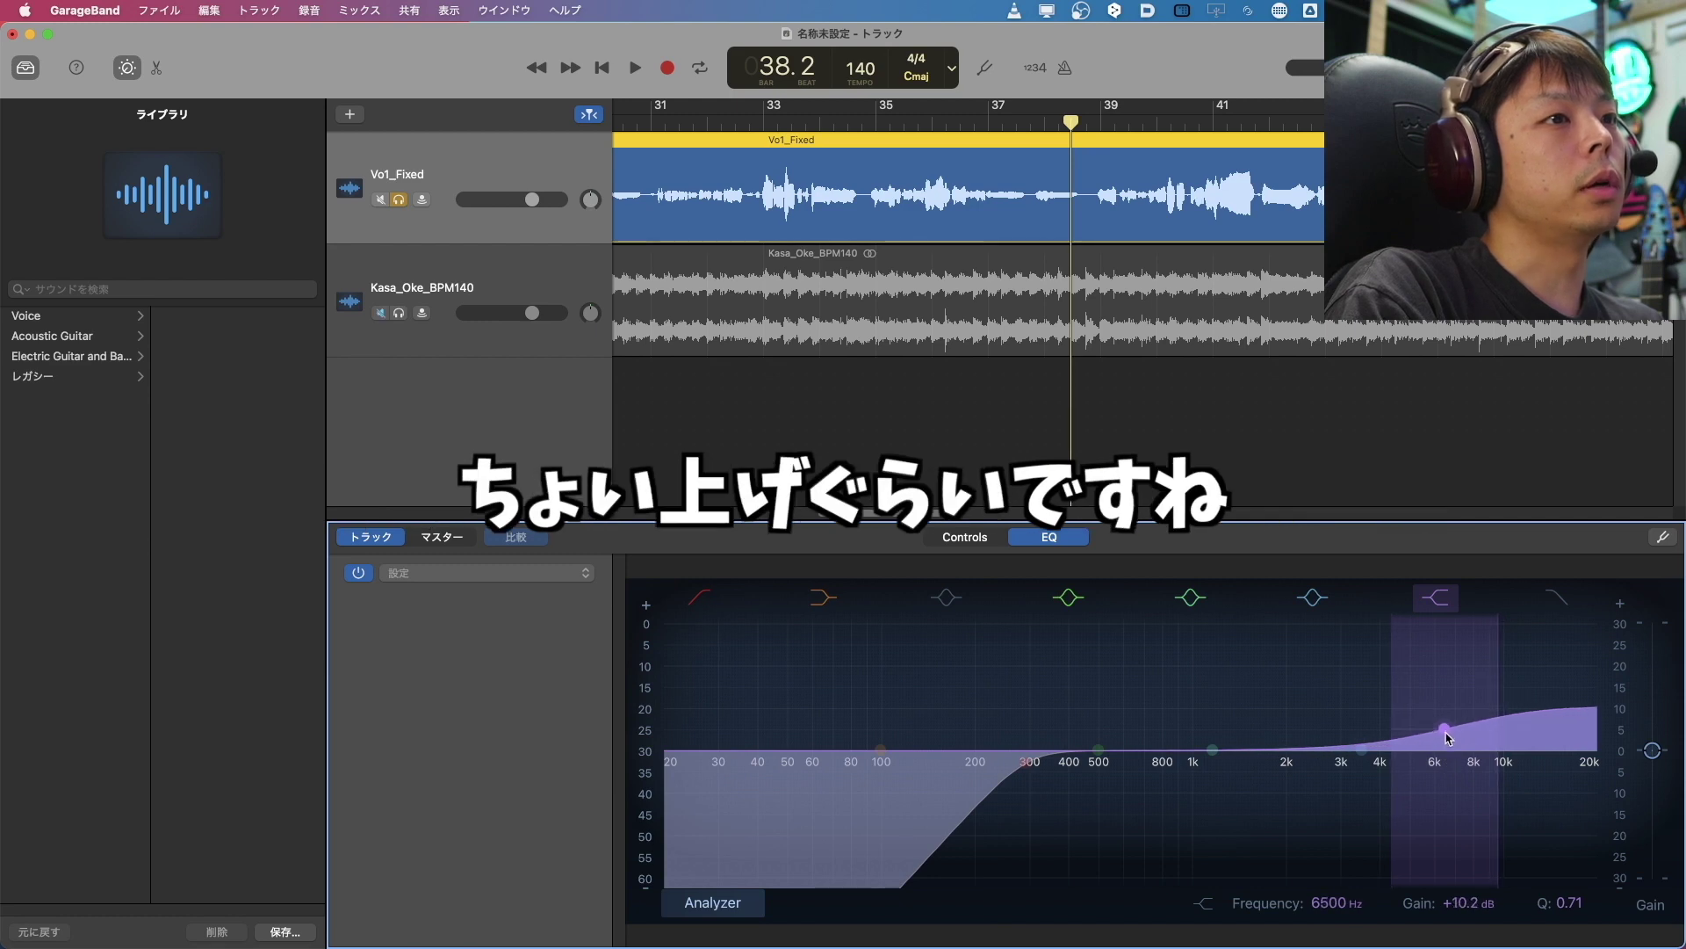
pyautogui.hscroll(5, 1149, 261)
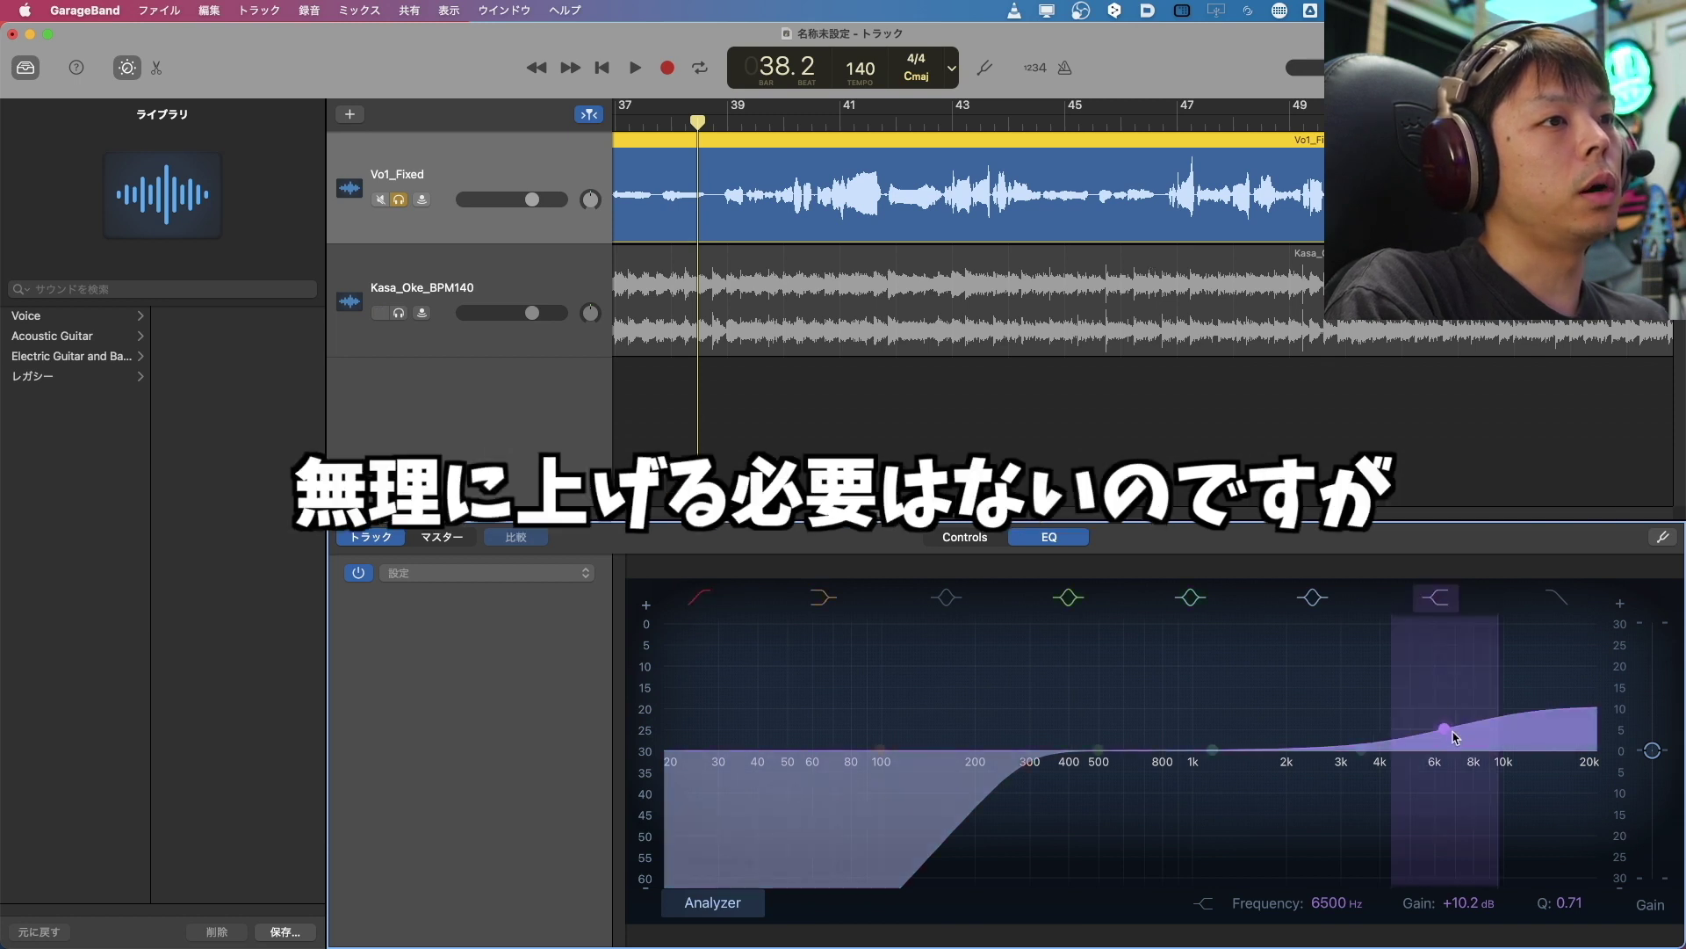
pyautogui.moveTo(1450, 734); pyautogui.dragTo(1454, 740)
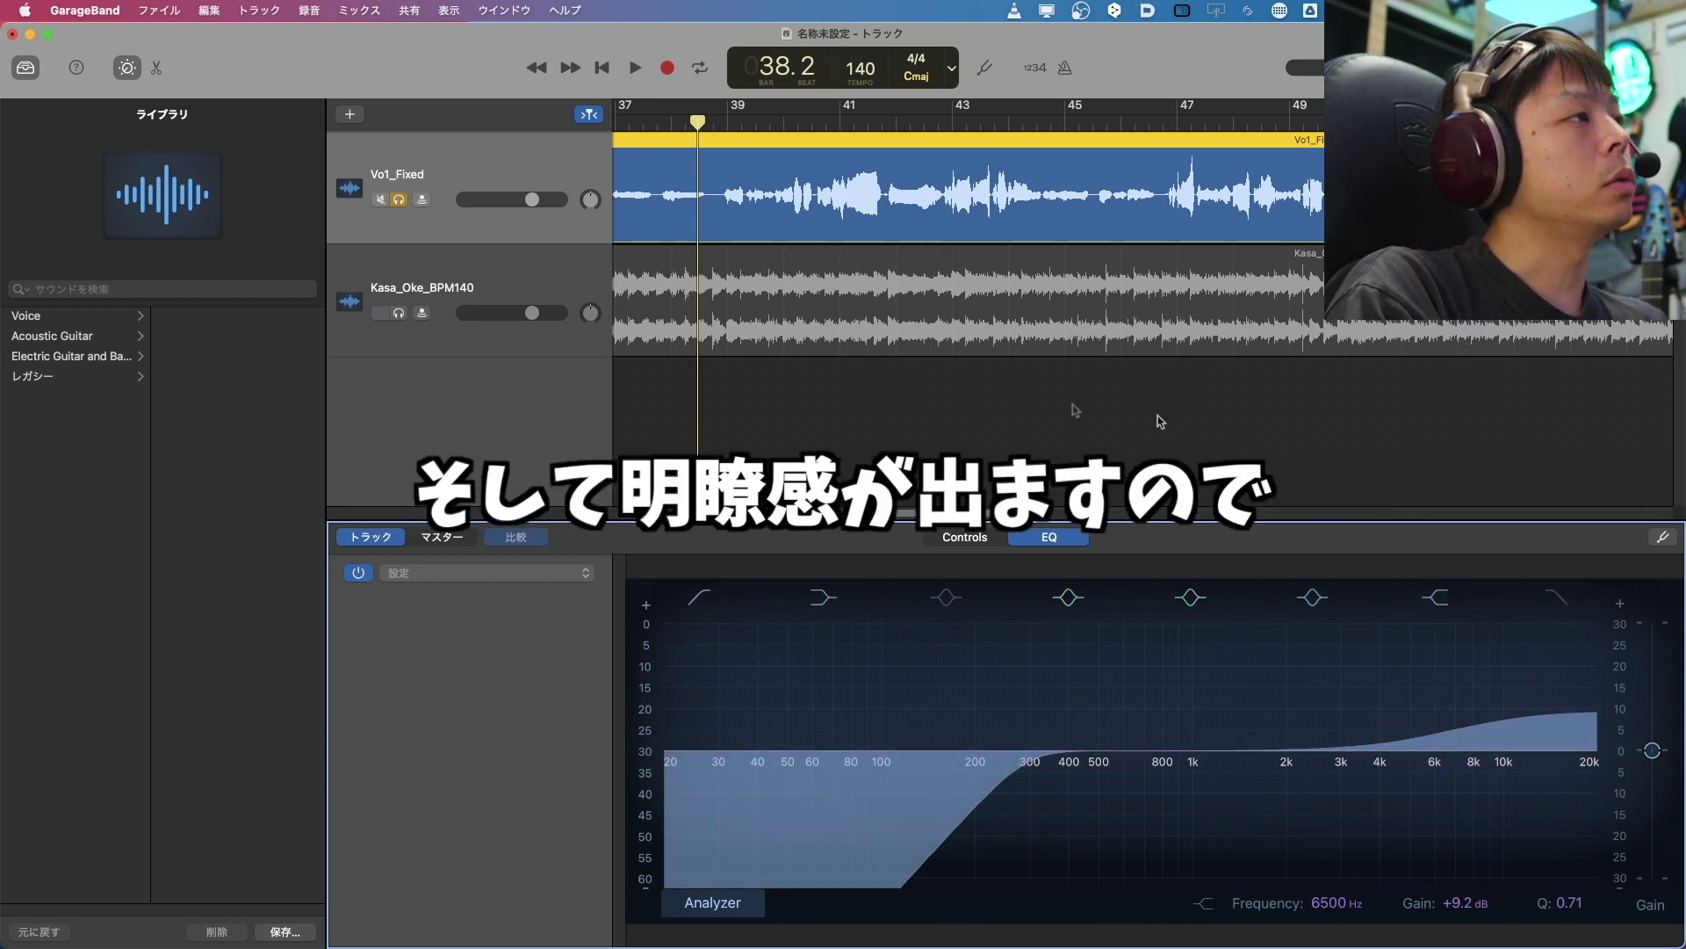
# Unsolo the vocal and adjust its high-shelf band to about 6300 Hz and +10.2 dB while both tracks play from about bar 38.
pyautogui.click(397, 199)
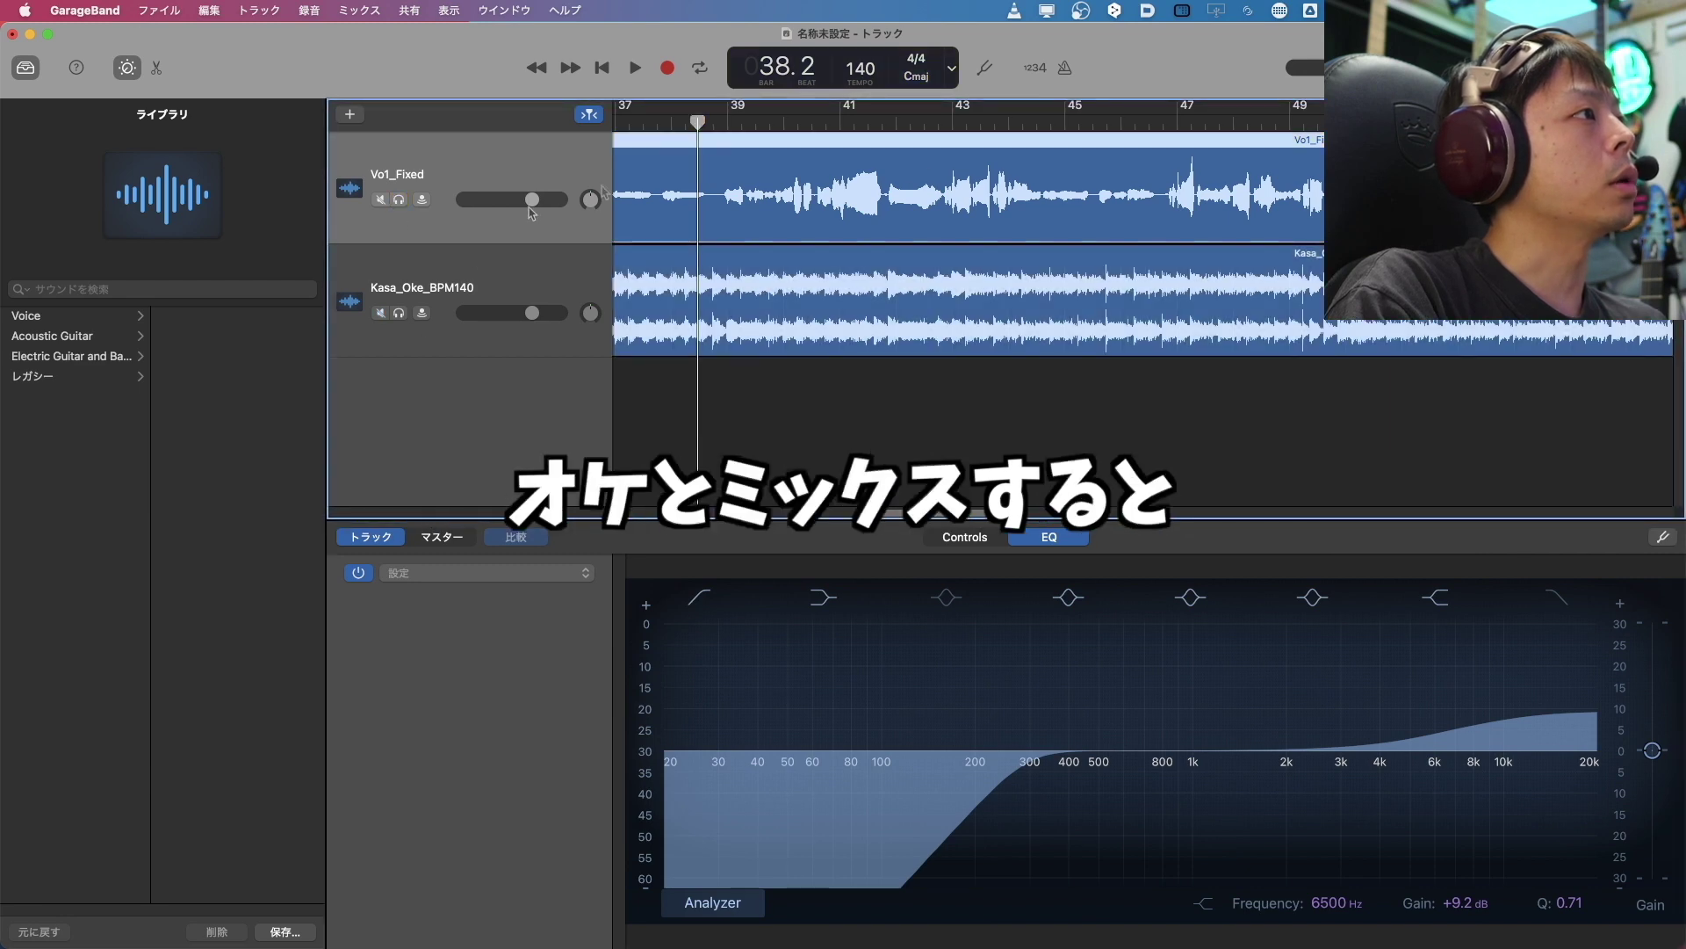
pyautogui.hscroll(-10, 878, 263)
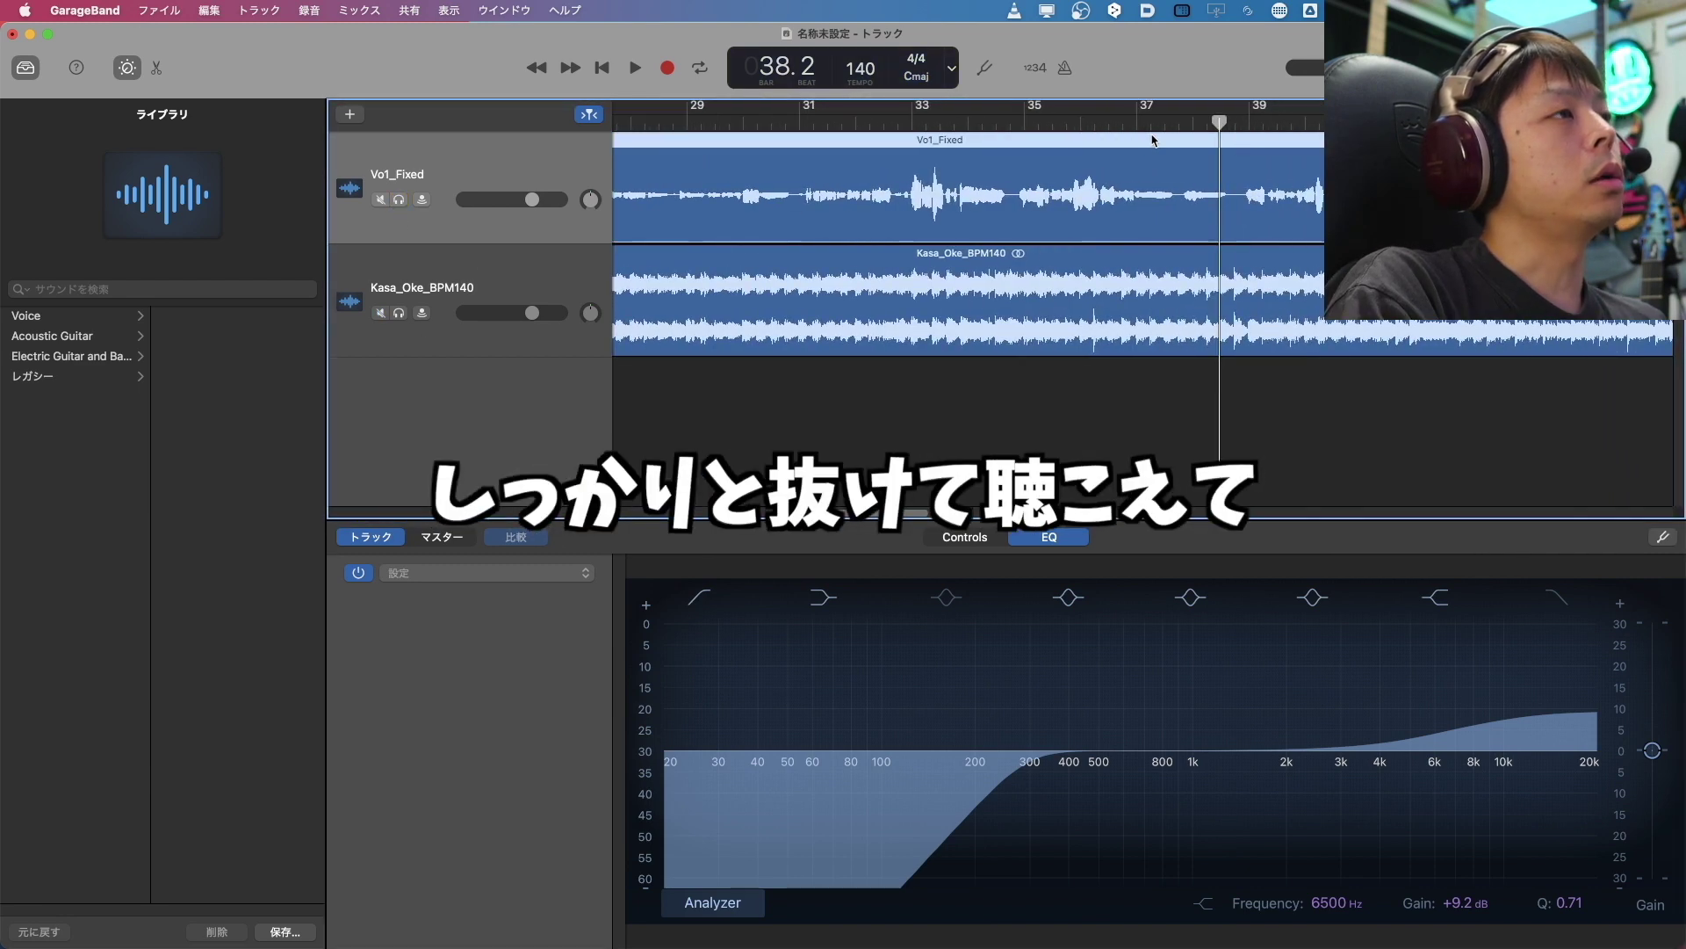
pyautogui.moveTo(1245, 126); pyautogui.dragTo(1235, 122)
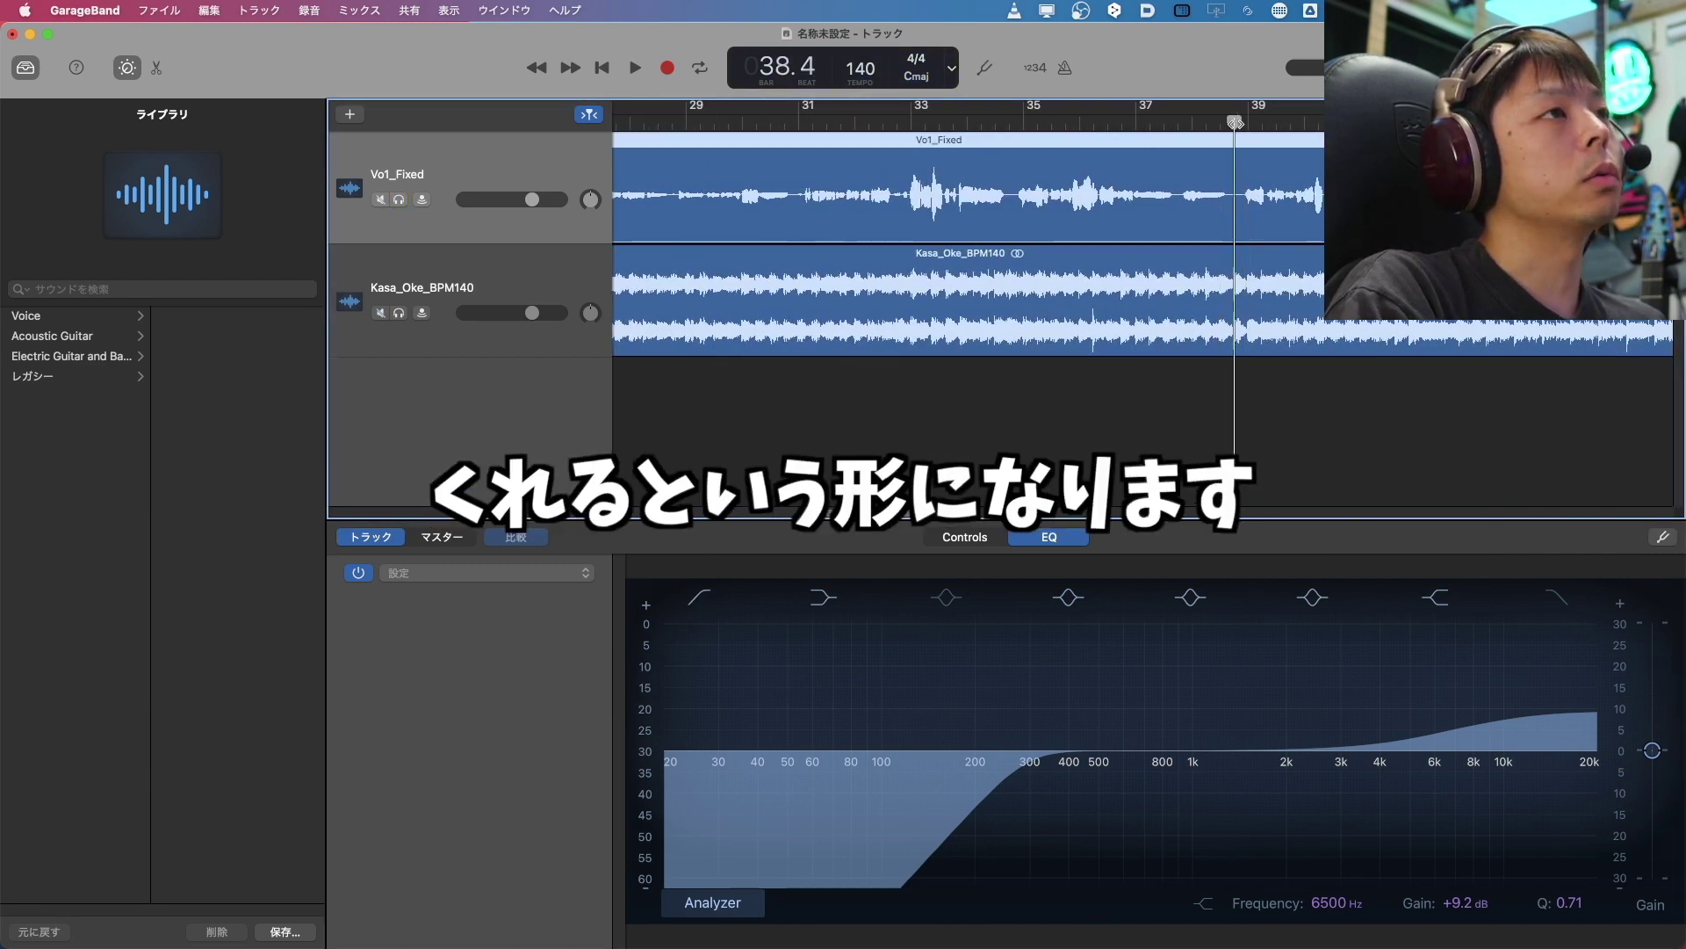
pyautogui.press('space')
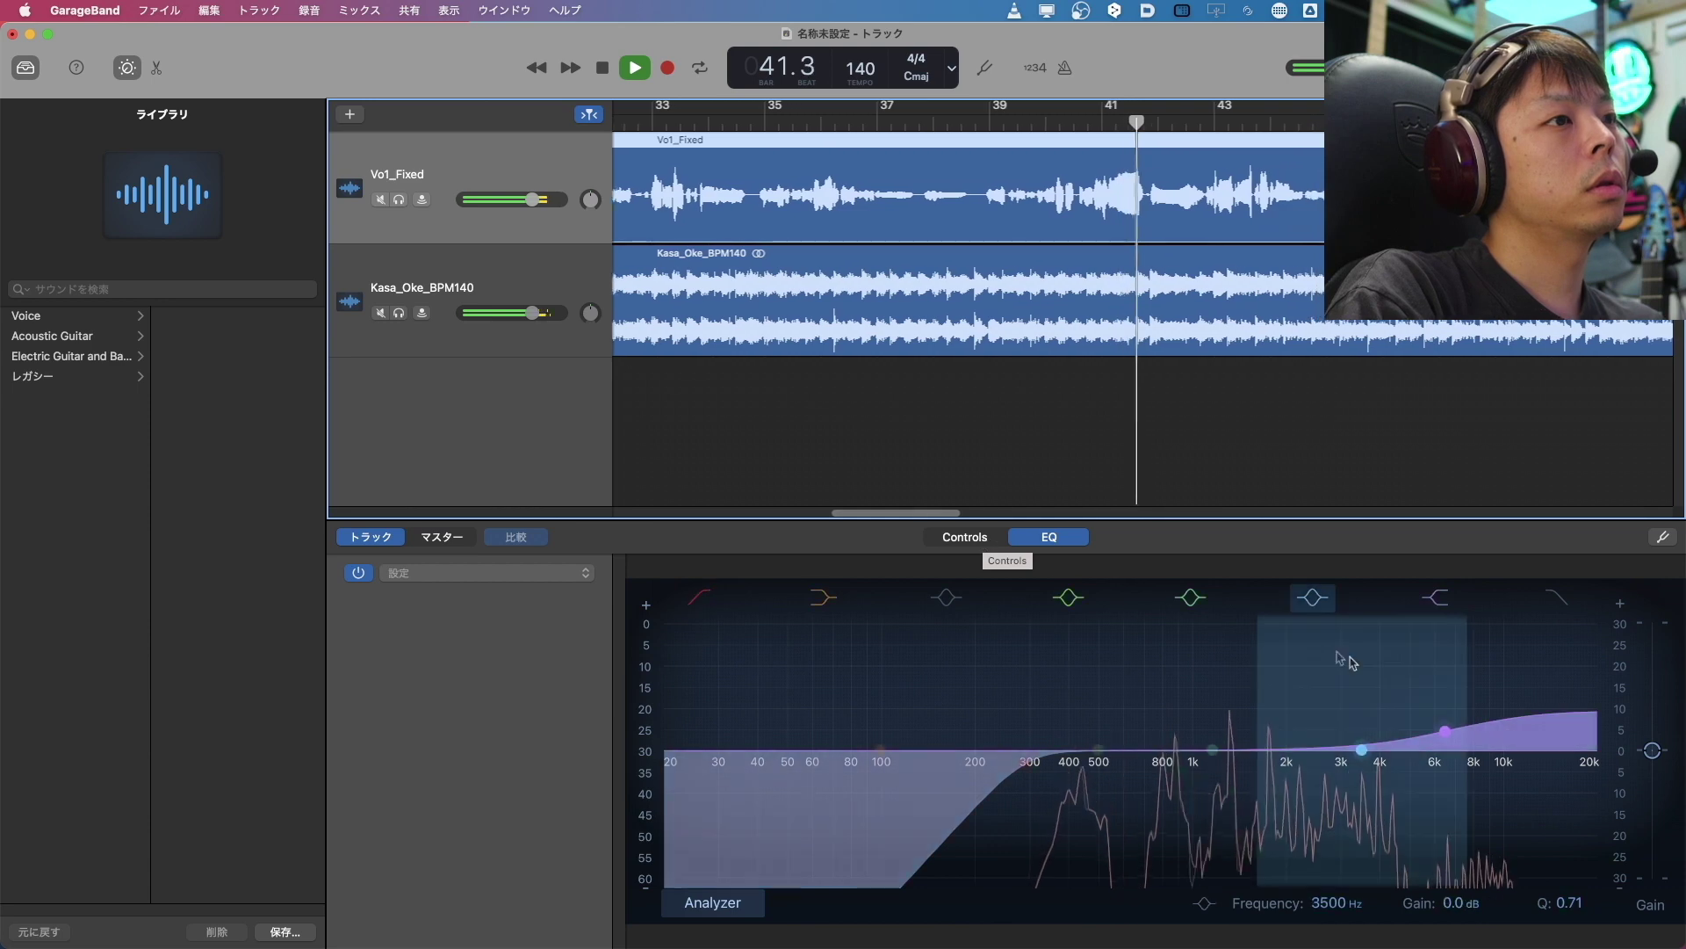
pyautogui.moveTo(1445, 731); pyautogui.dragTo(1438, 725)
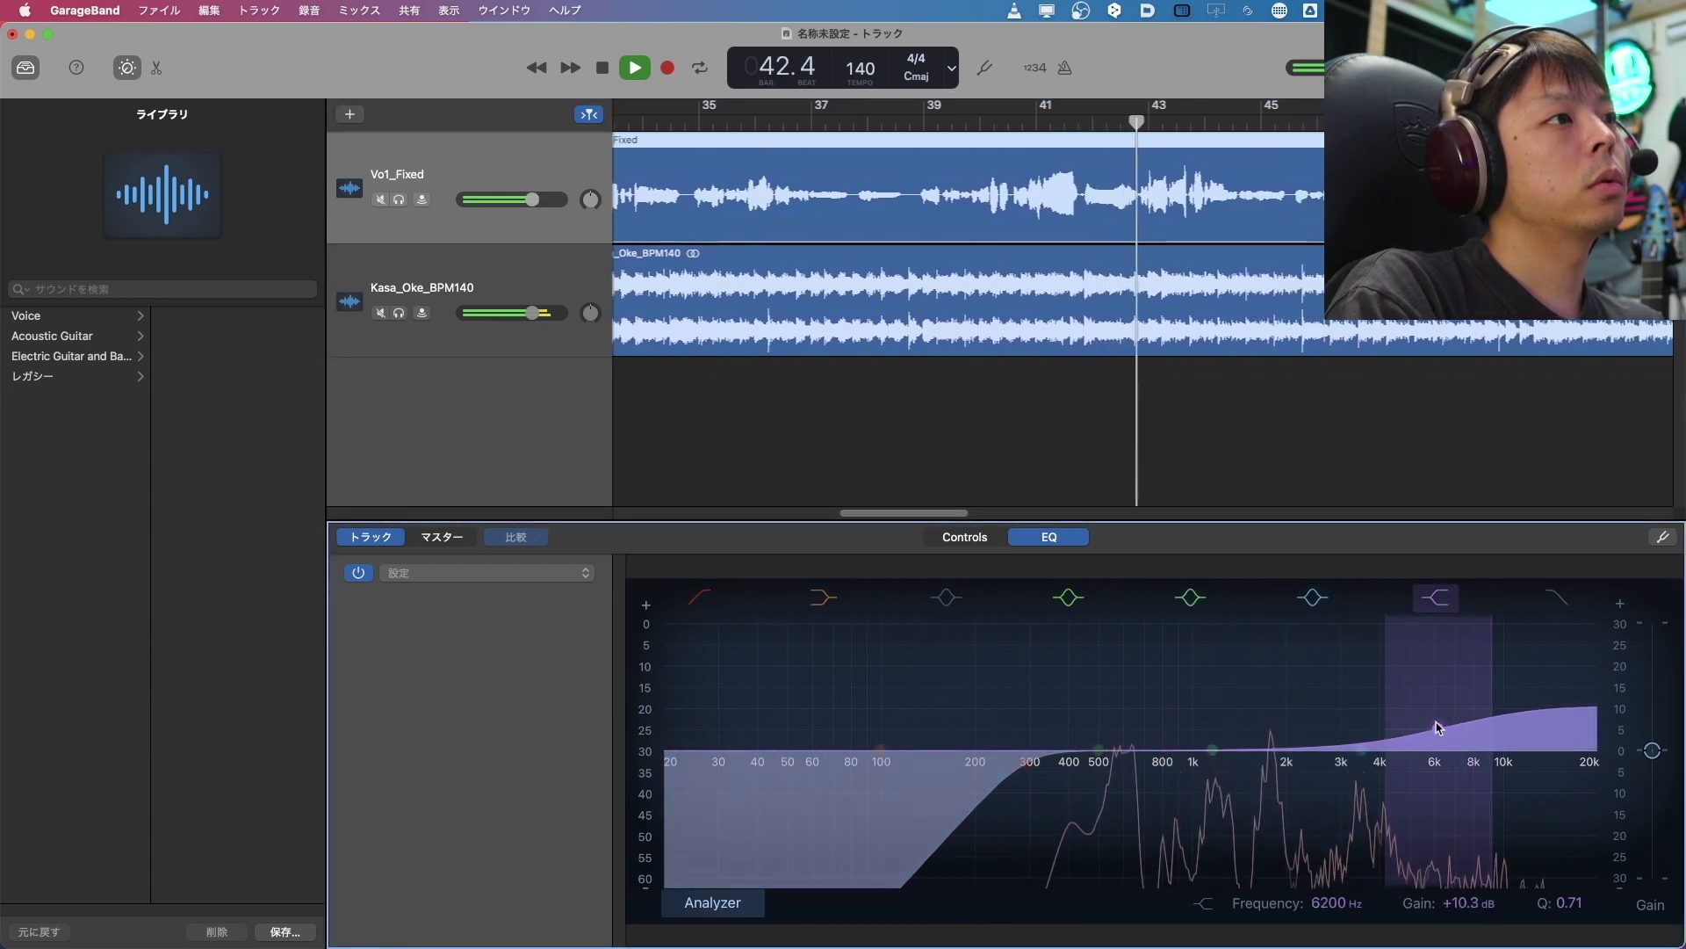
# Bypass the vocal's compressor and EQ to hear the mix without them, and switch both back on.
pyautogui.click(995, 539)
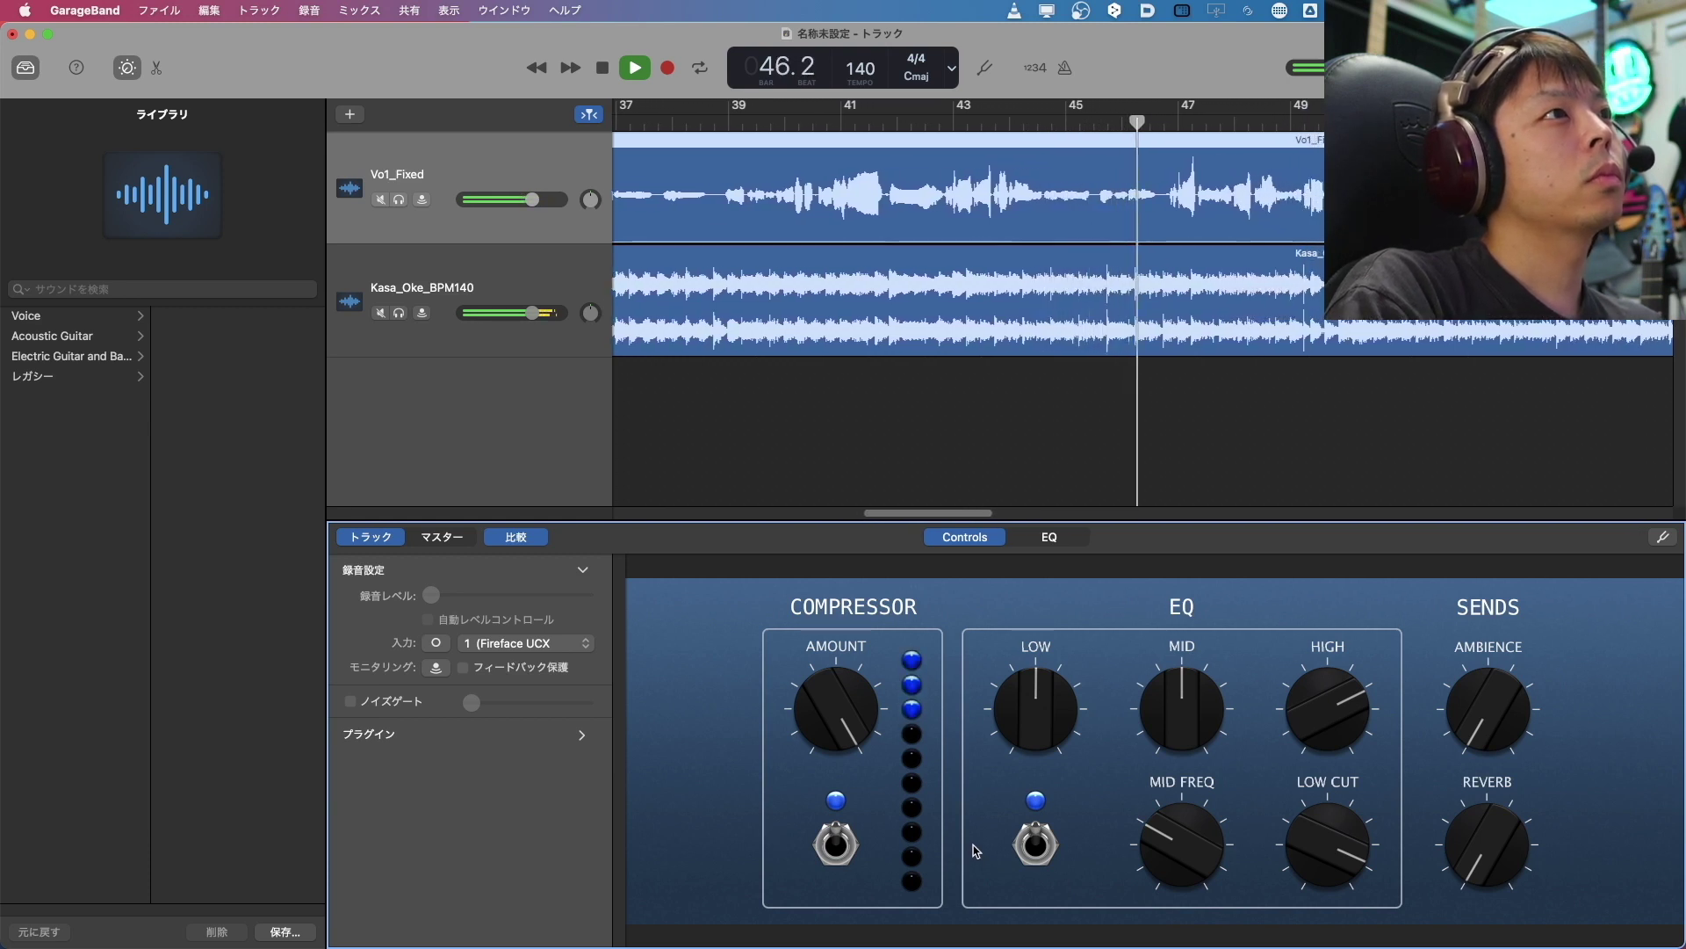
pyautogui.press('space')
pyautogui.click(836, 843)
pyautogui.click(1036, 845)
pyautogui.press('space')
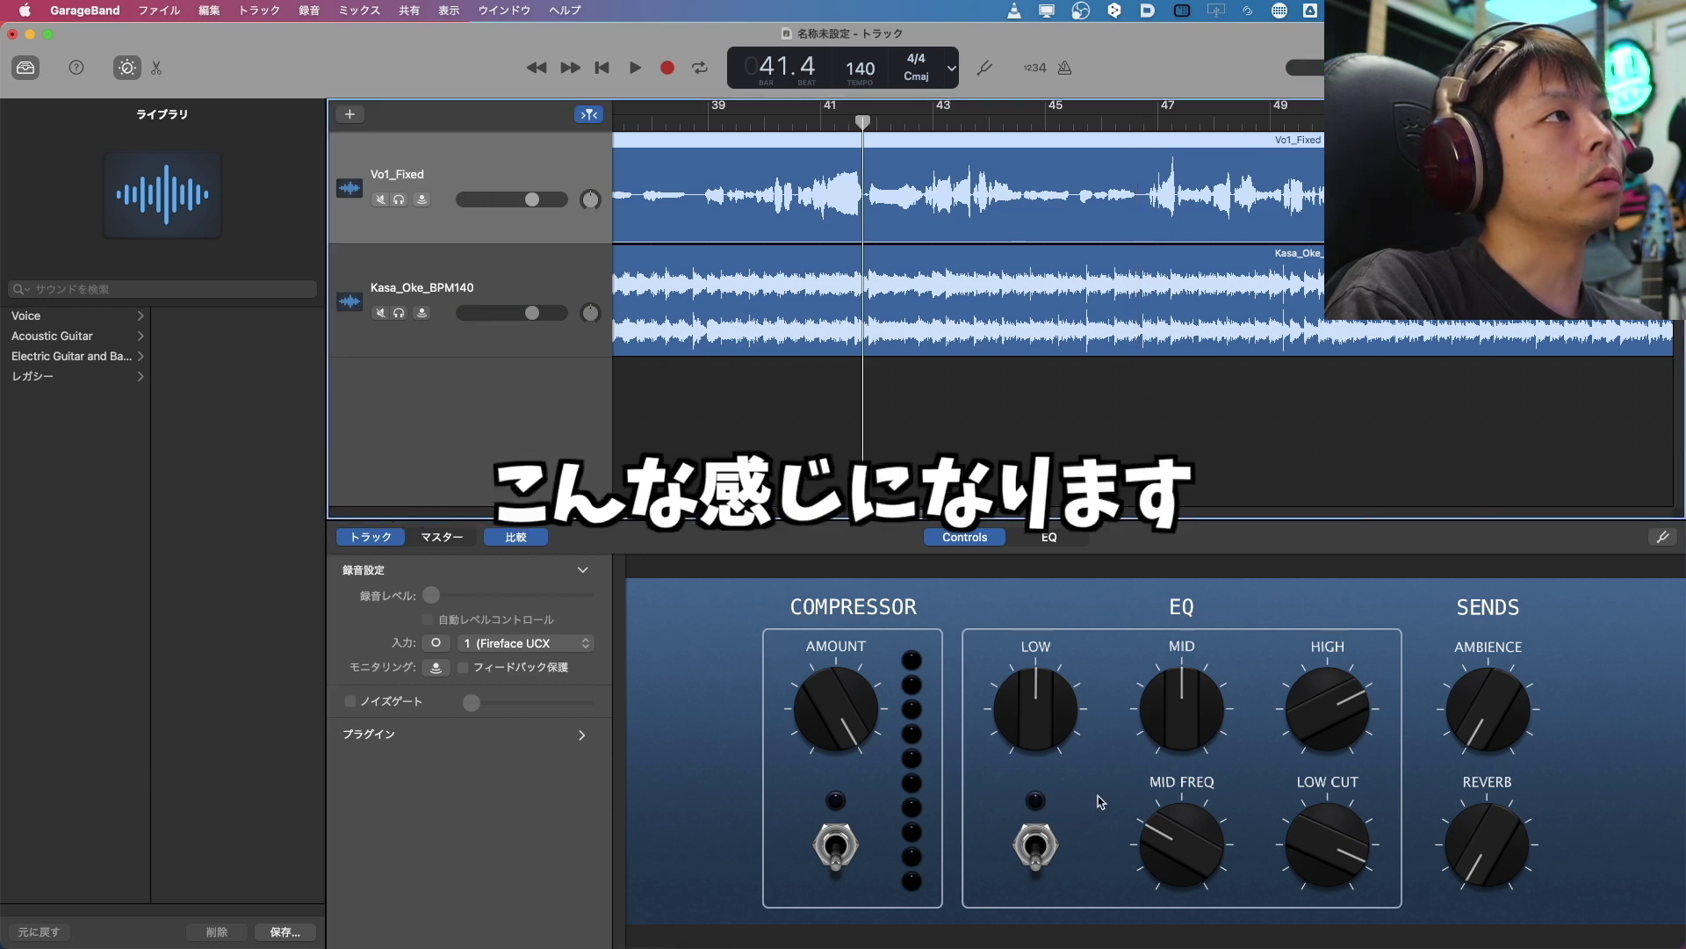
pyautogui.press('space')
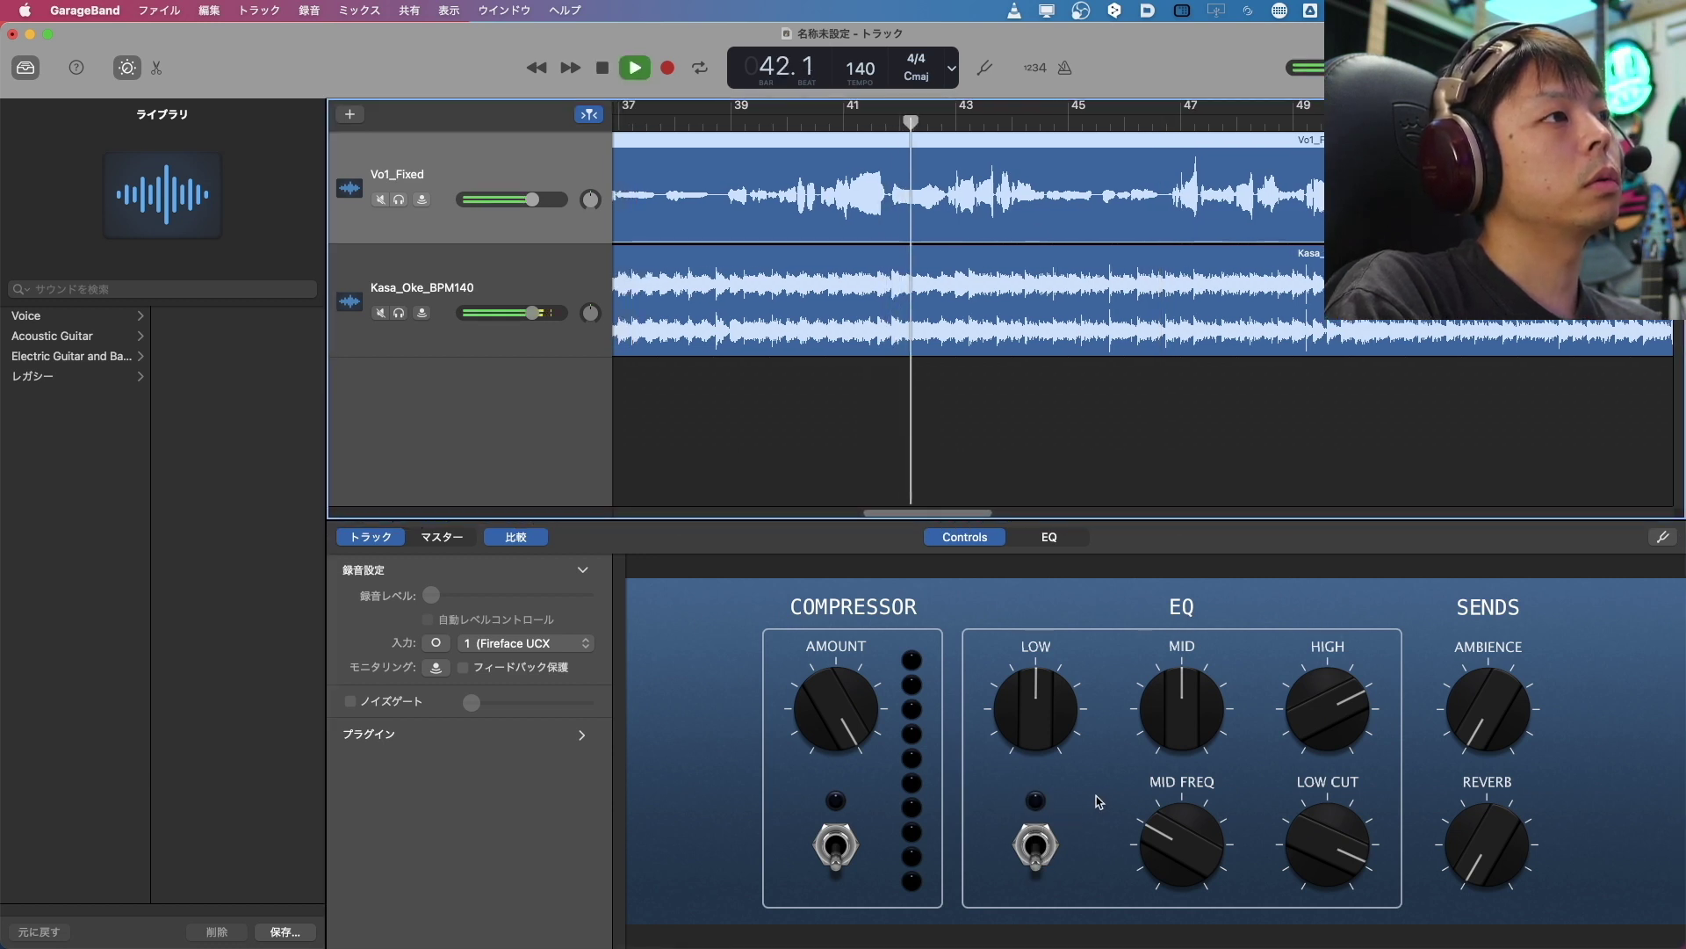
pyautogui.click(1036, 846)
pyautogui.click(836, 846)
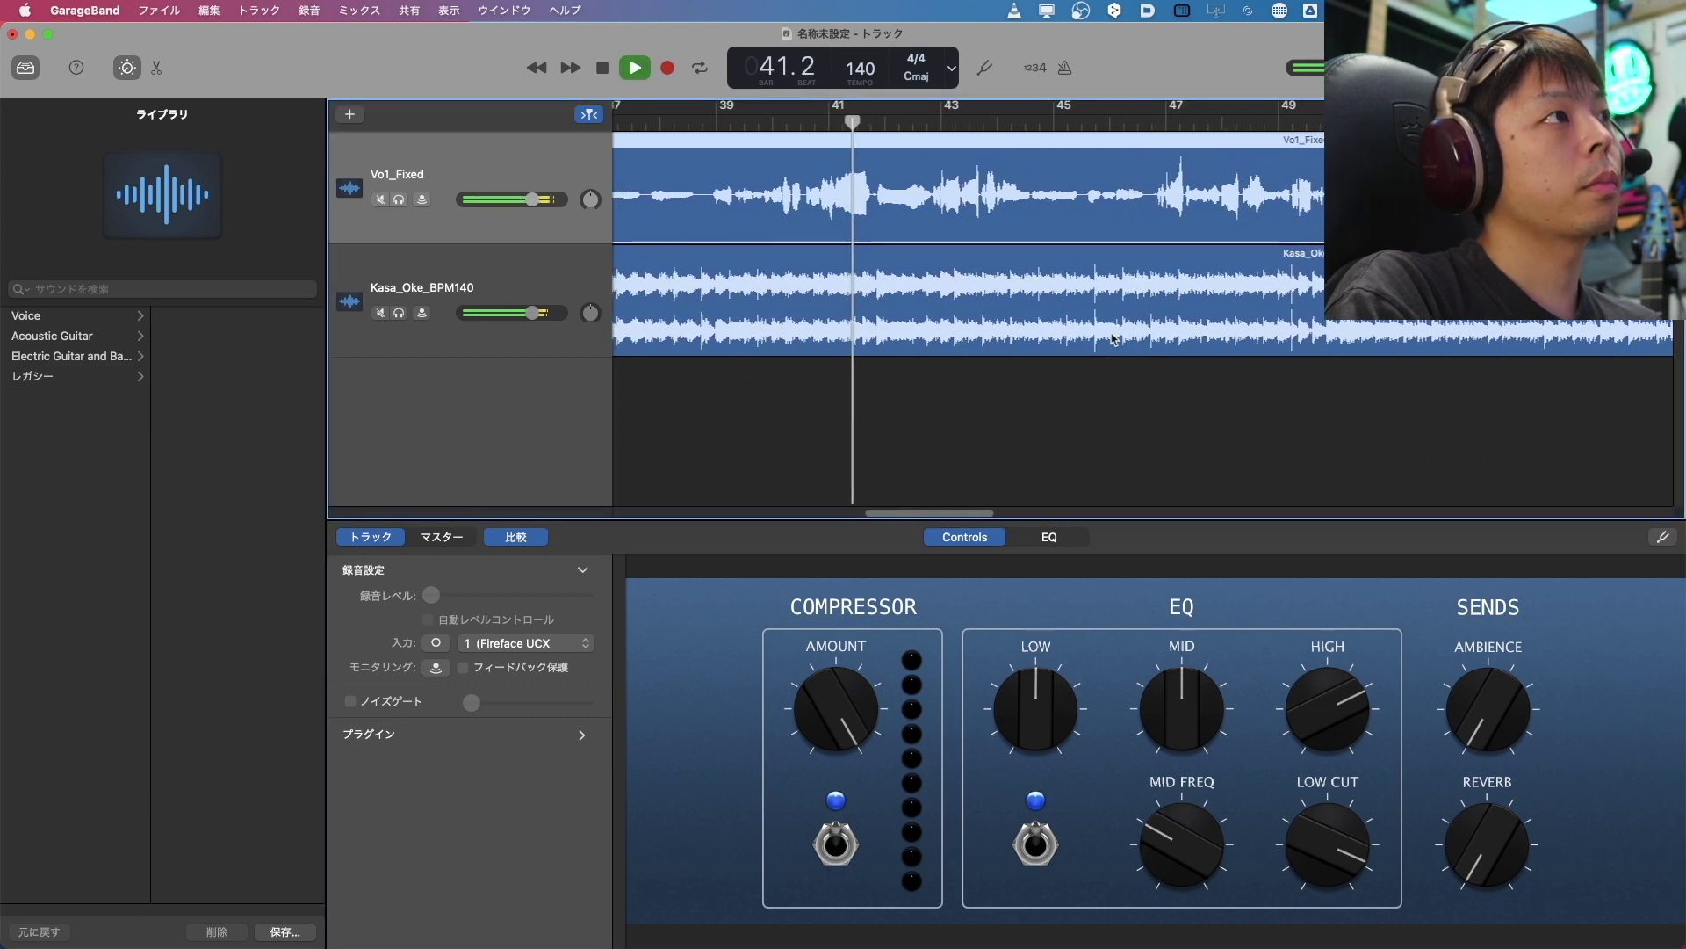
# Listen to the mix from about bar 41 to bar 50 with the vocal's compressor and EQ on, and show the EQ graph.
pyautogui.hscroll(-2, 1113, 339)
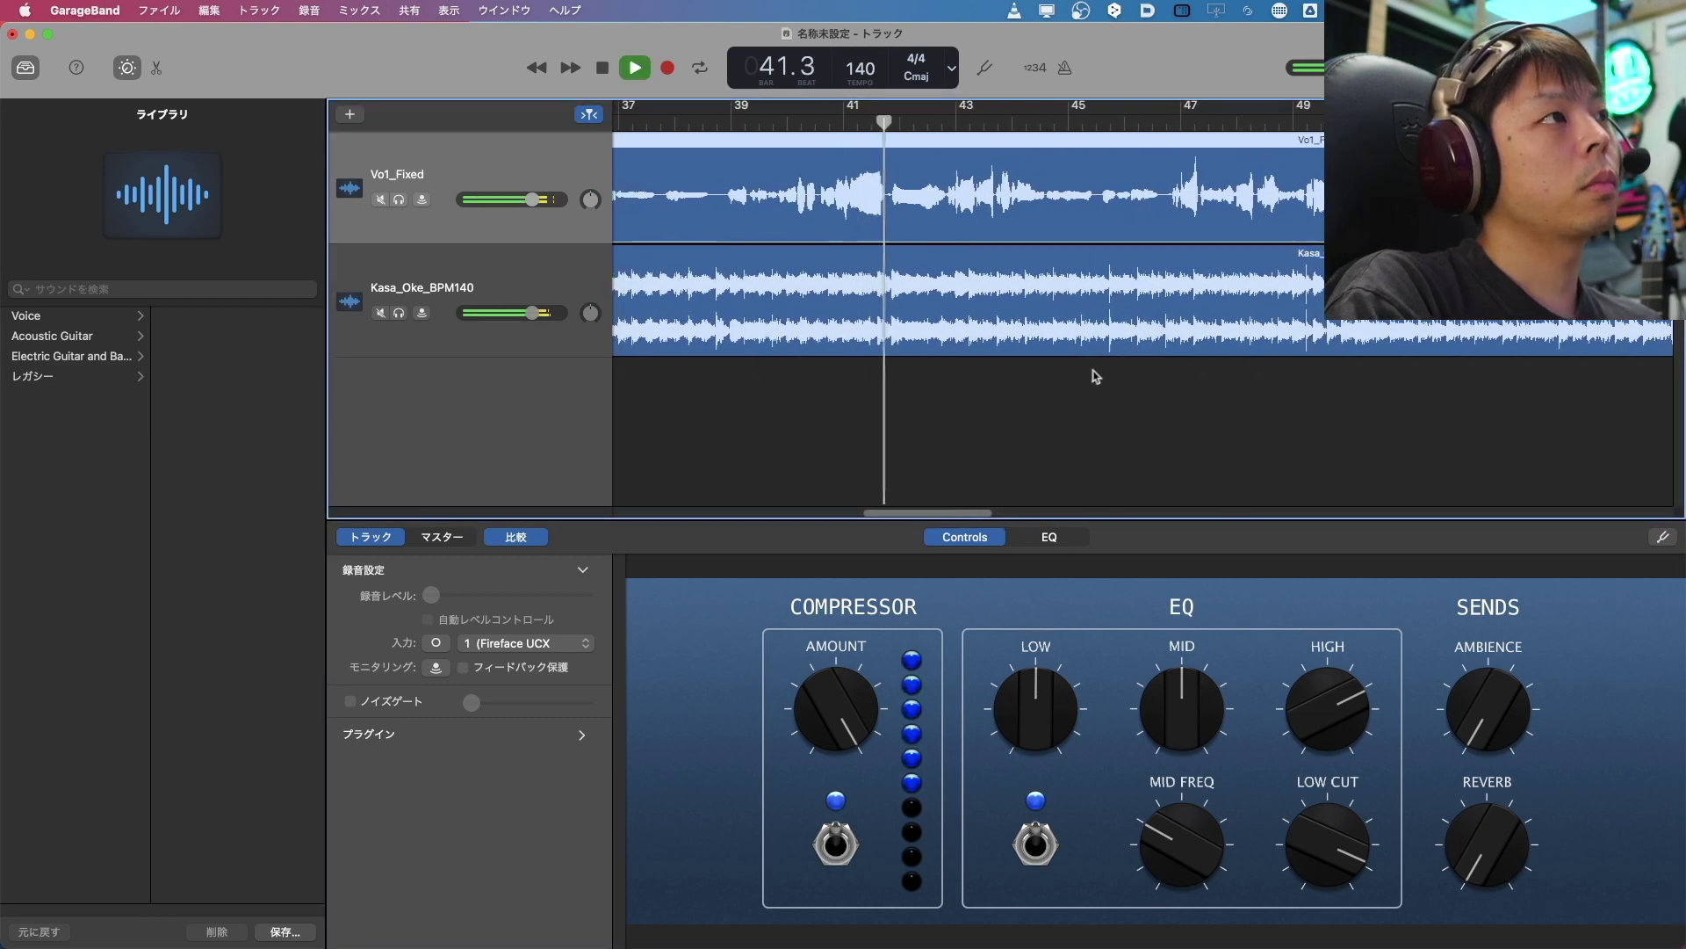
pyautogui.hscroll(-1, 1088, 379)
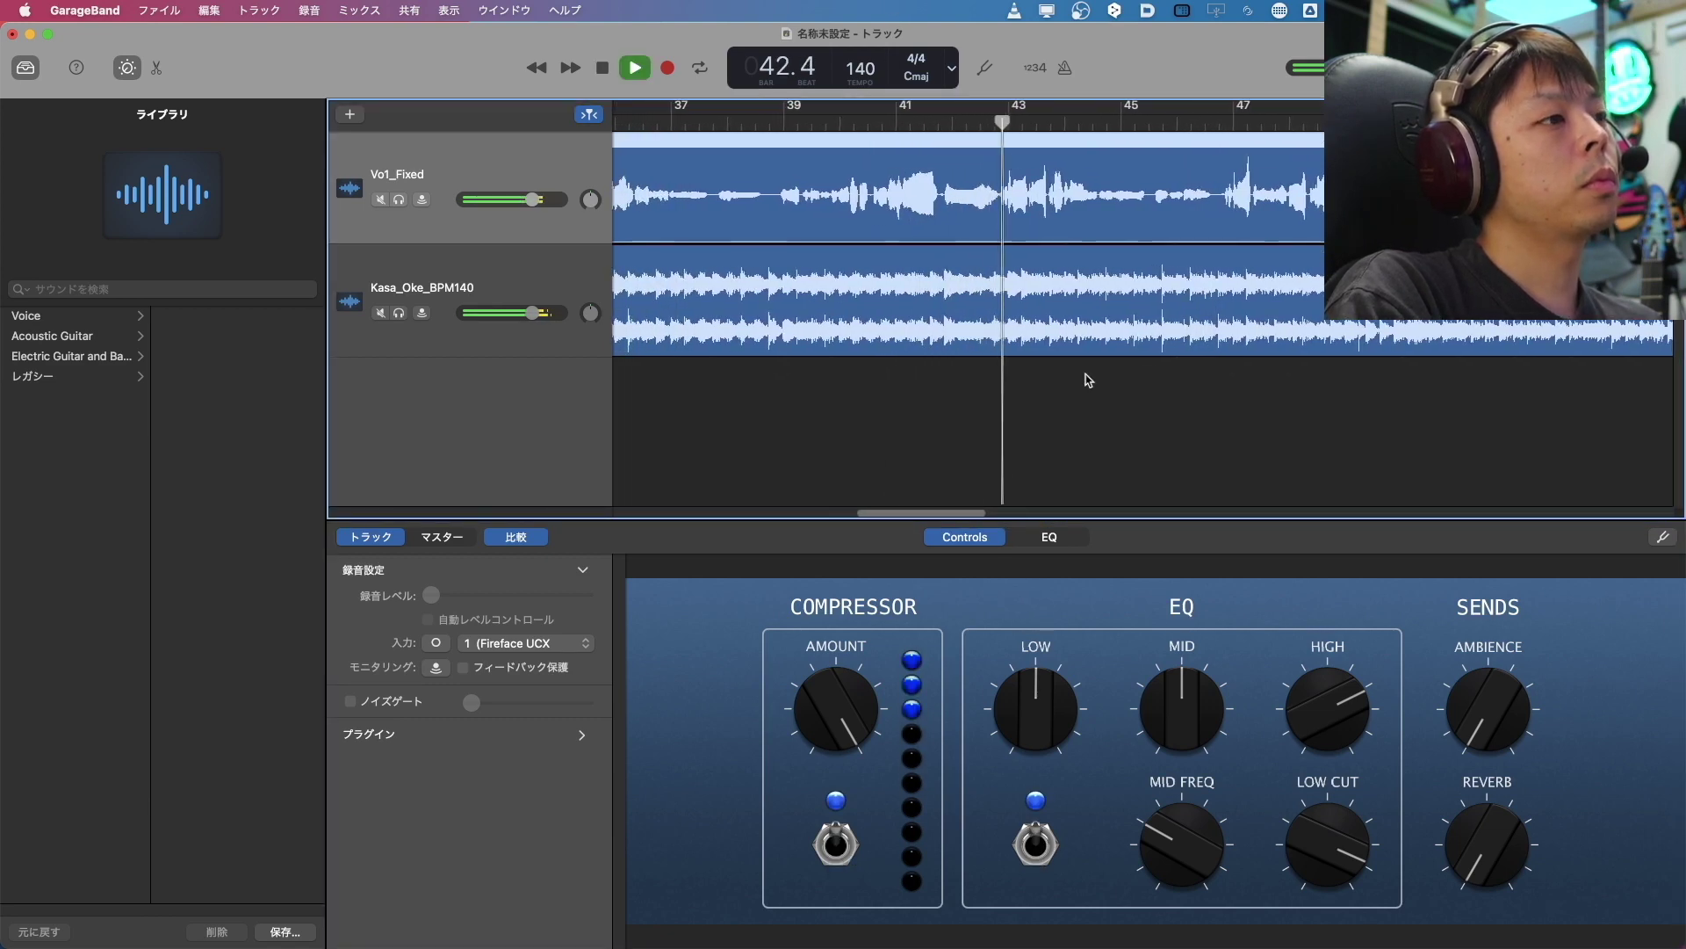
pyautogui.hscroll(-3, 1088, 380)
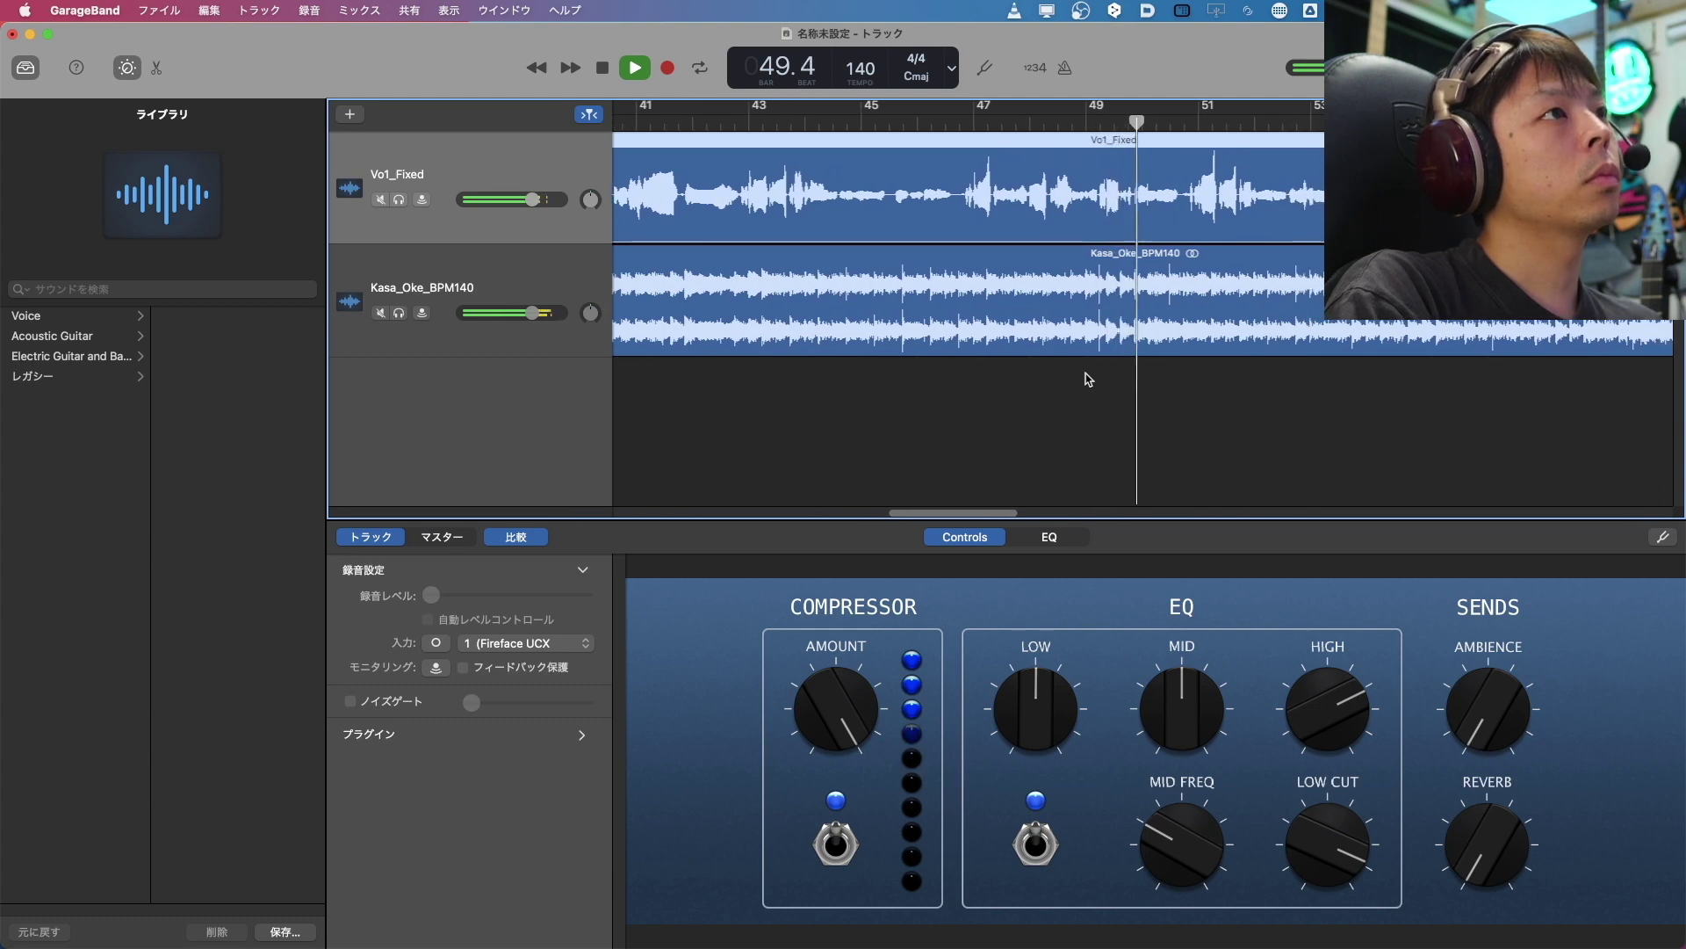
pyautogui.press('space')
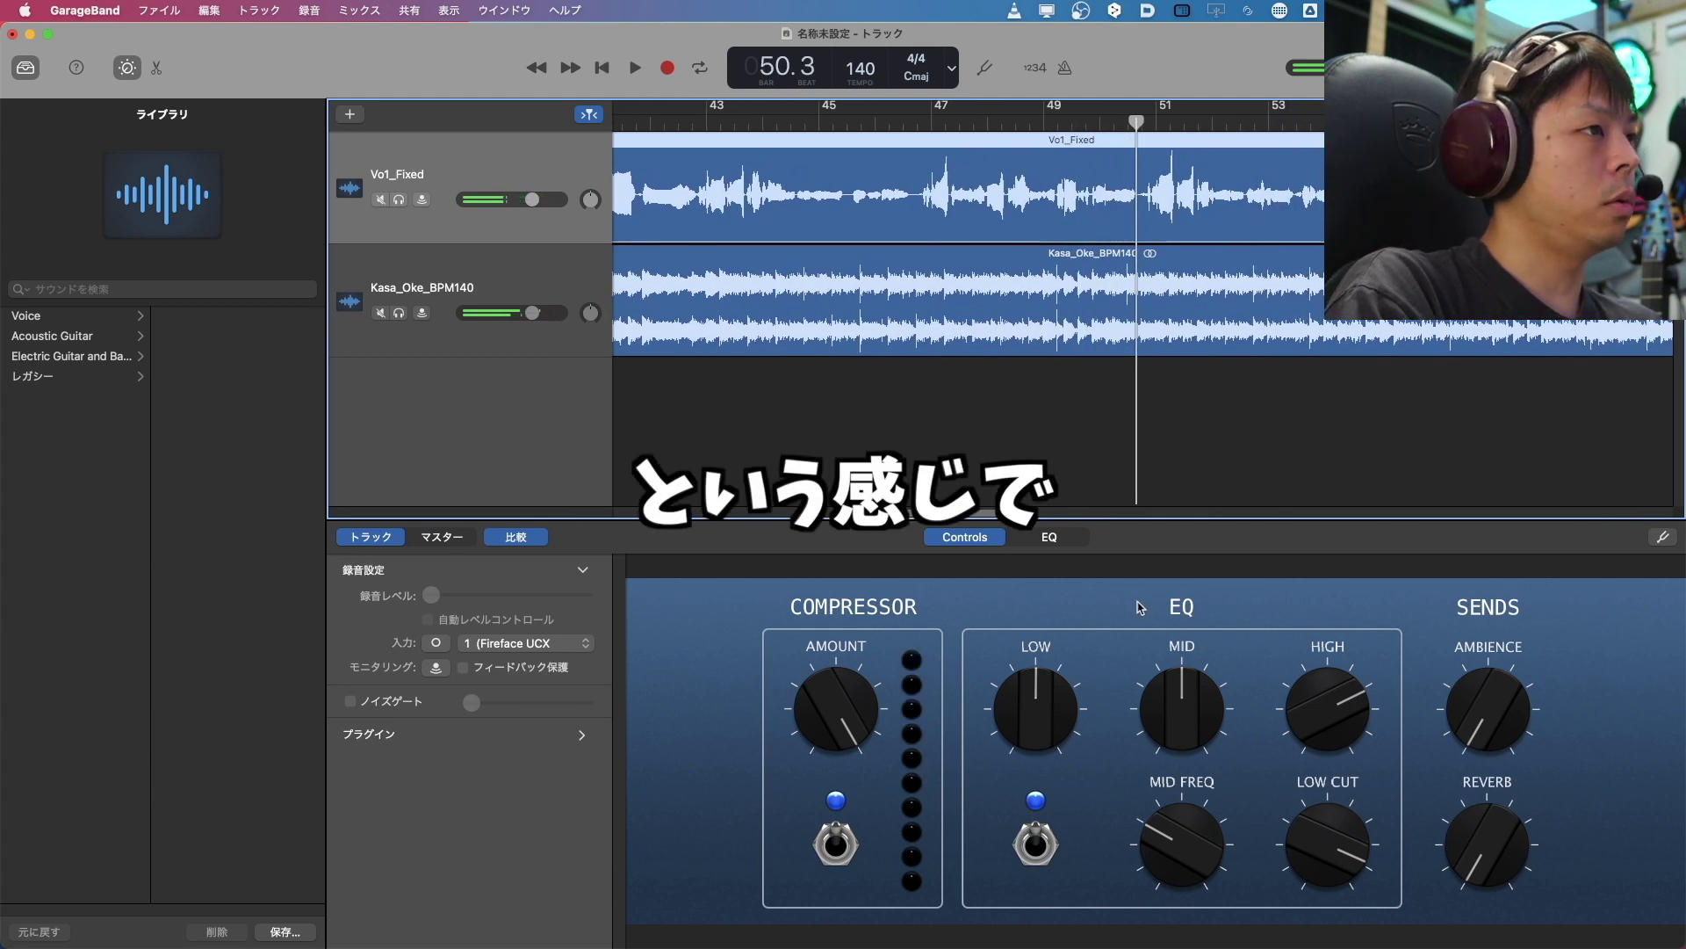
pyautogui.click(1058, 543)
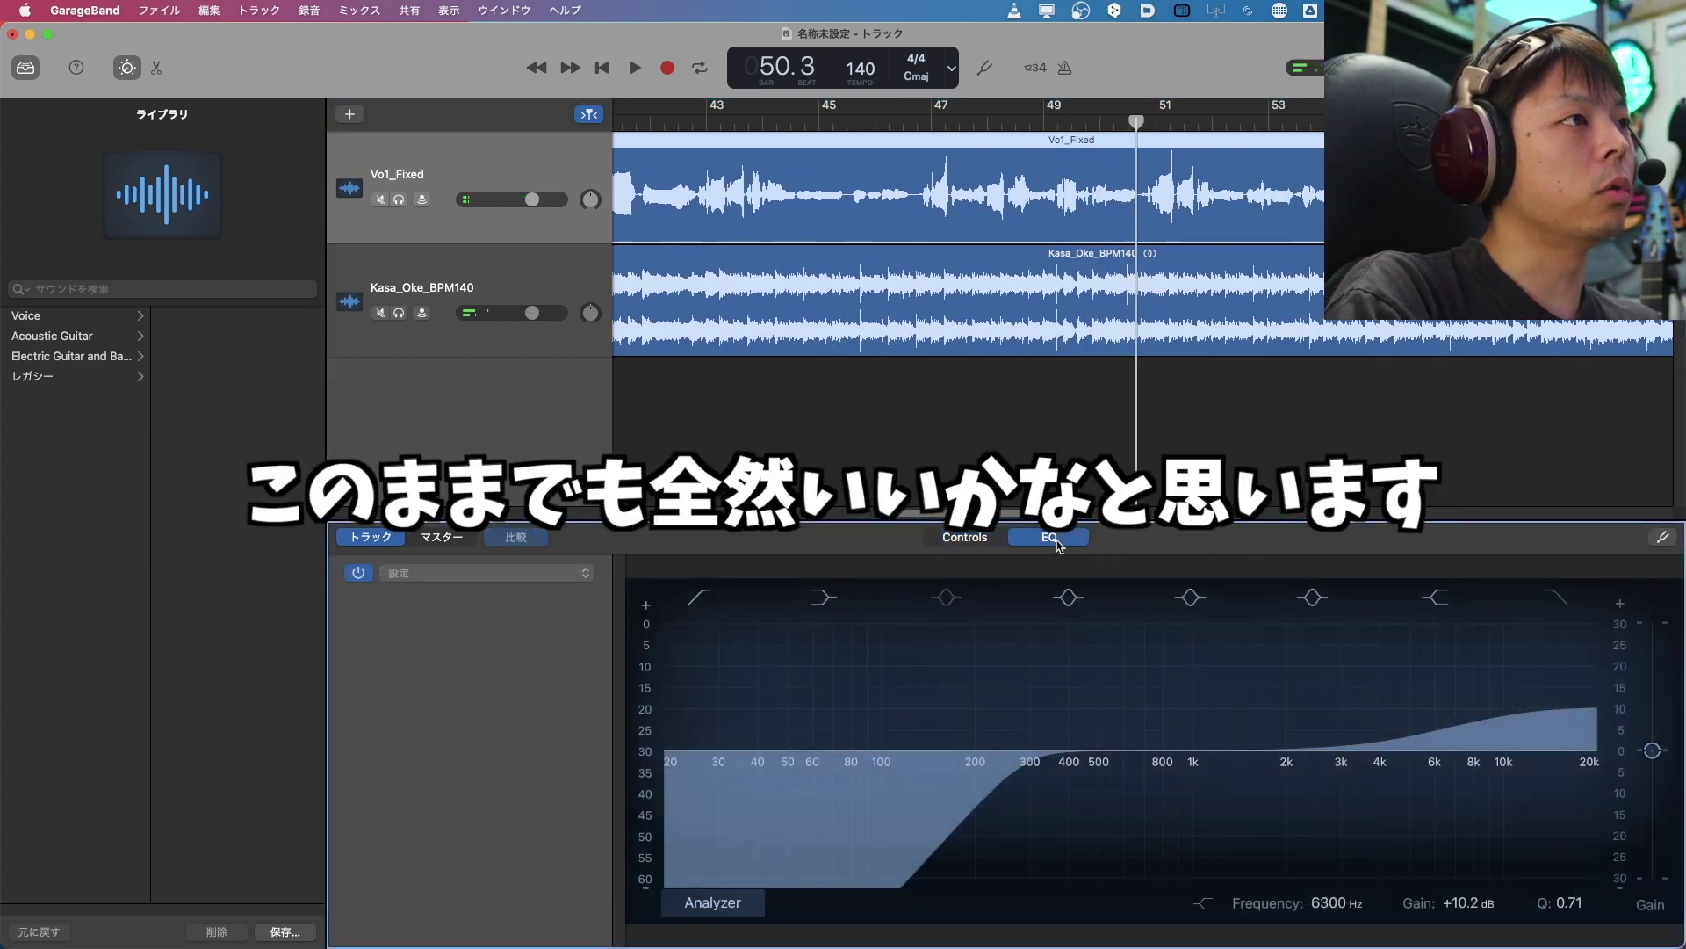